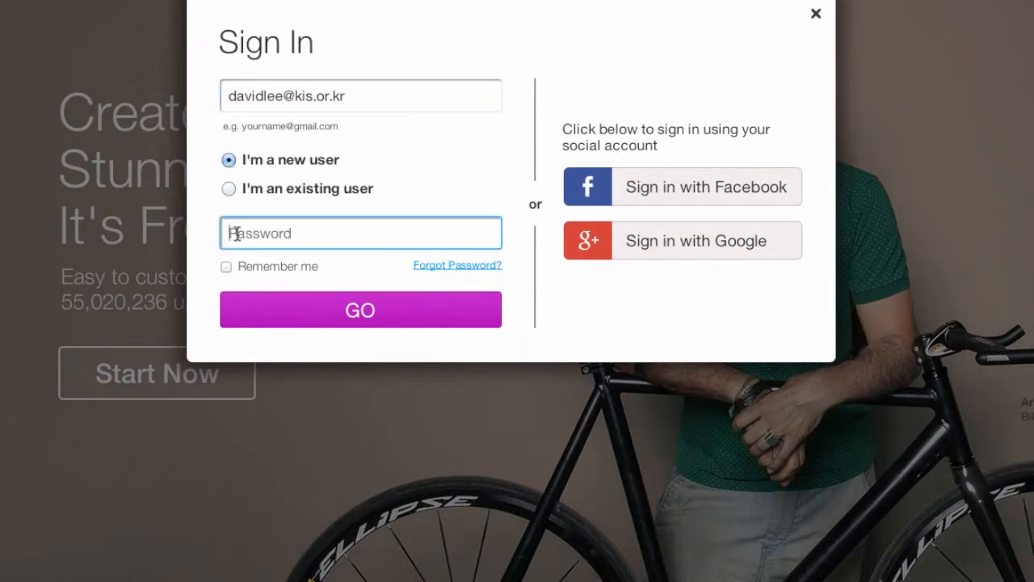
Submit the new-user sign-up form and open the templates for Business & Services, Community & Education.
click(285, 311)
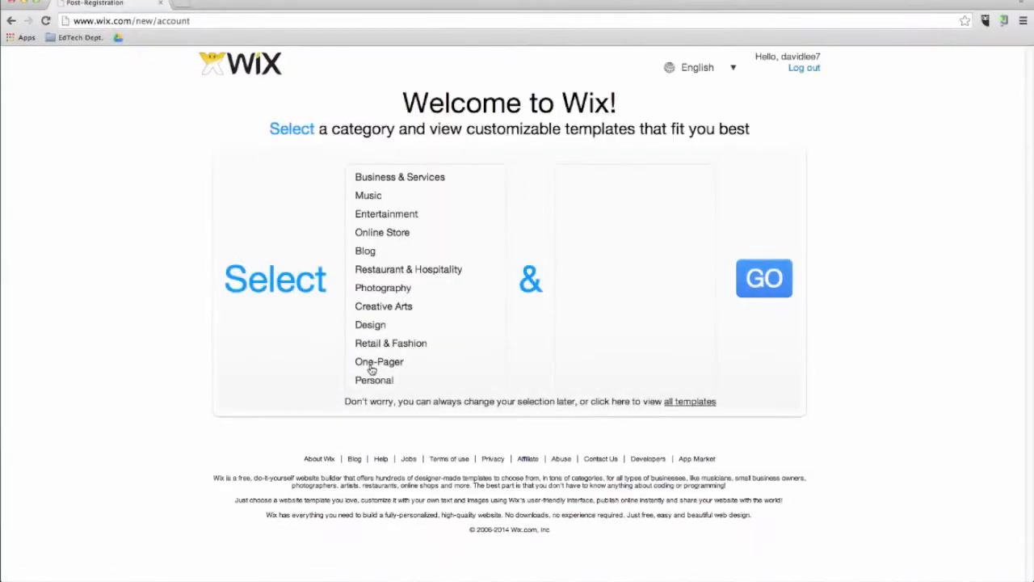
click(426, 173)
click(619, 253)
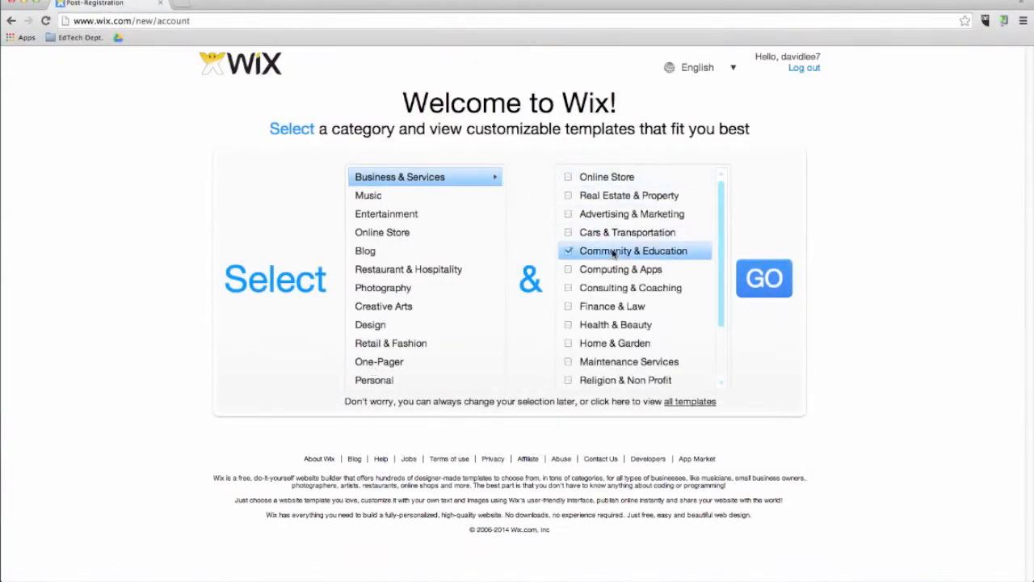
click(772, 280)
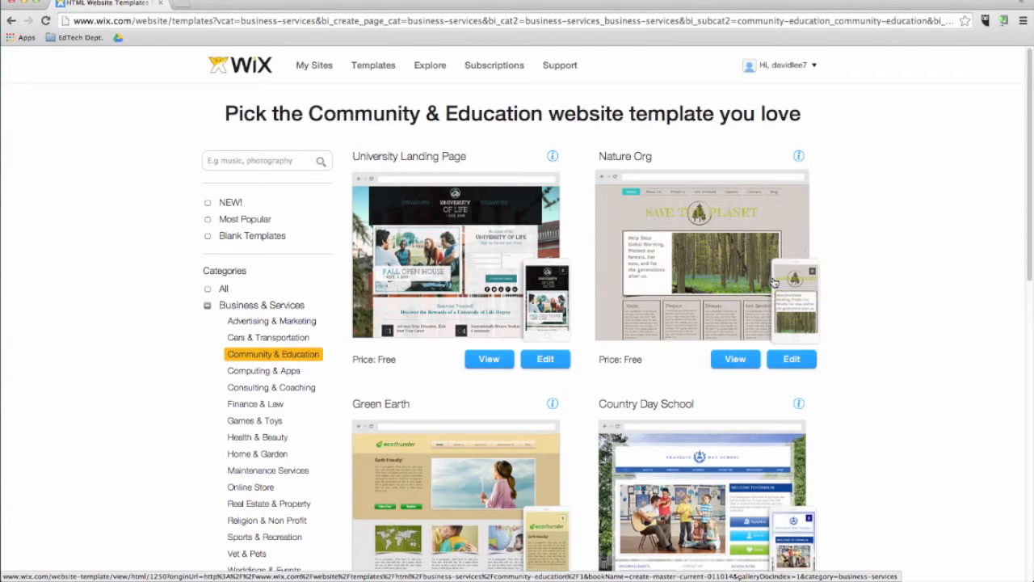
Browse the Community & Education templates and open a preview of the Preschool template.
scroll(619, 314, down, 3)
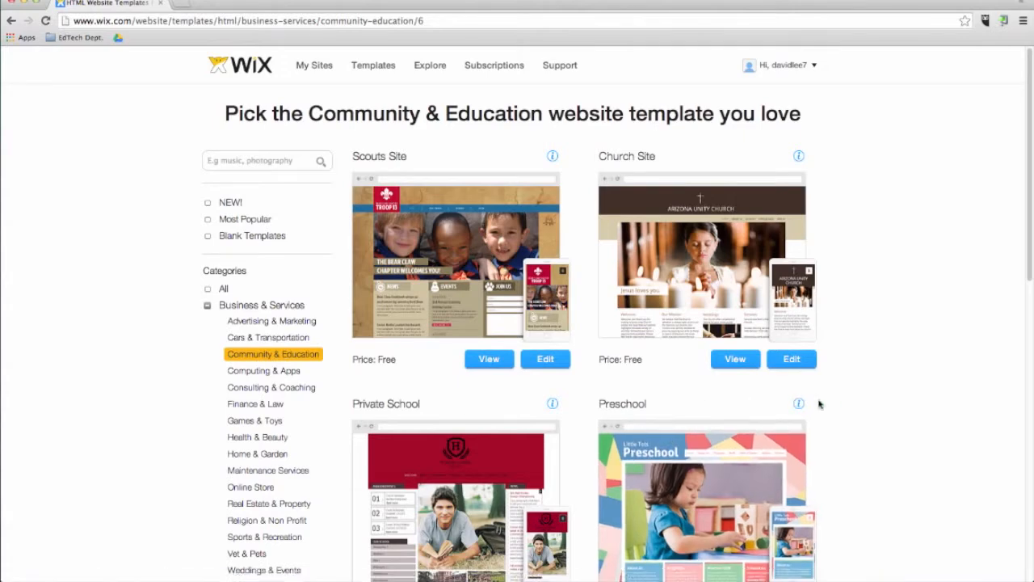
scroll(819, 403, down, 5)
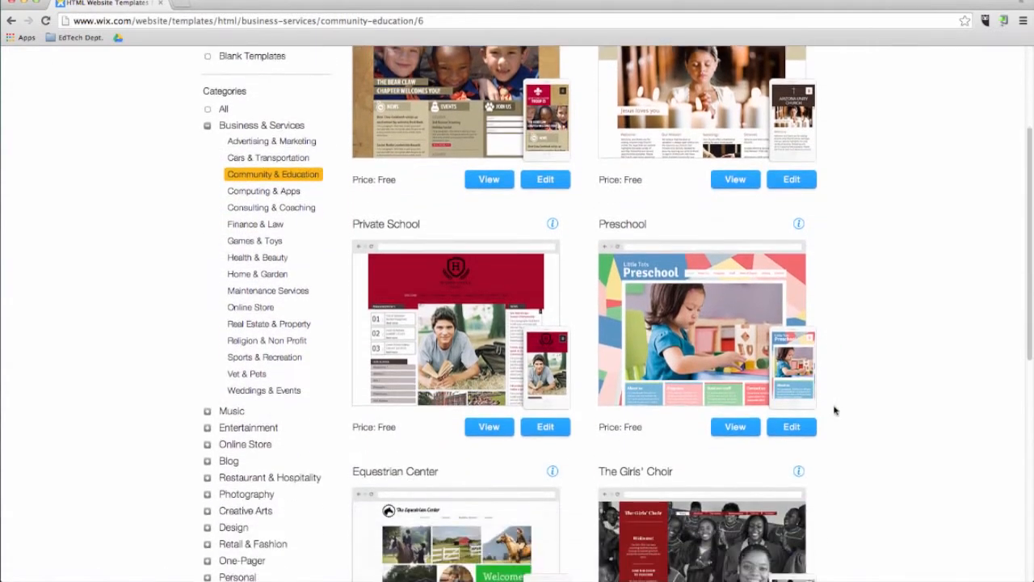
scroll(835, 410, down, 4)
scroll(835, 409, up, 2)
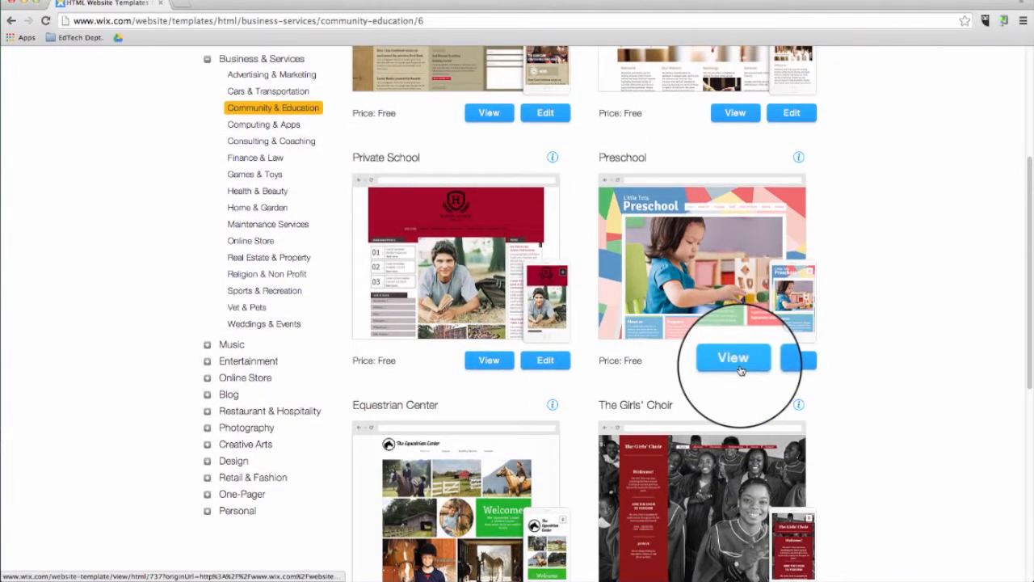
click(740, 369)
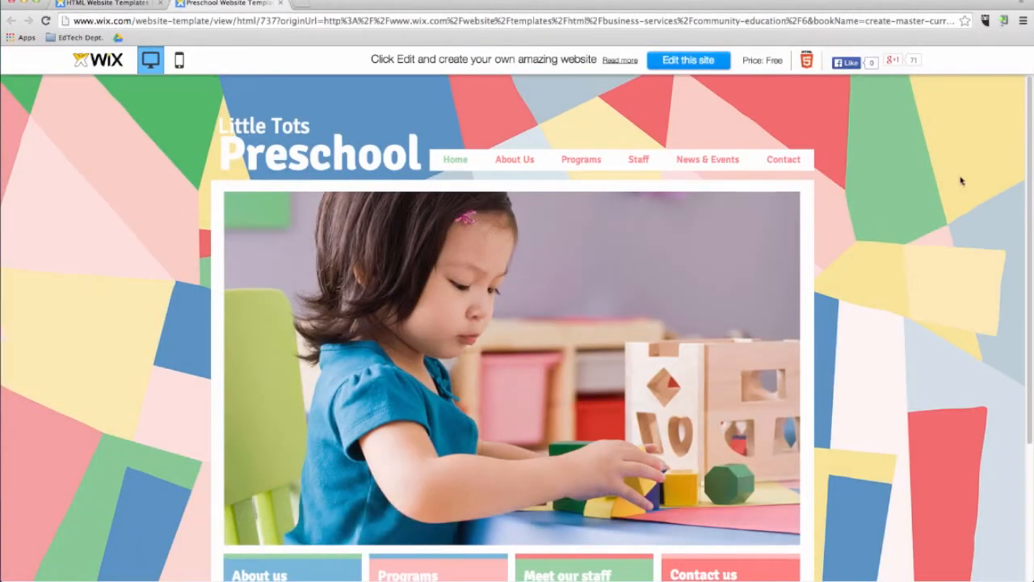
Look through the Preschool template's home page and its Staff and Contact pages.
scroll(961, 180, down, 5)
click(473, 468)
click(640, 160)
click(779, 161)
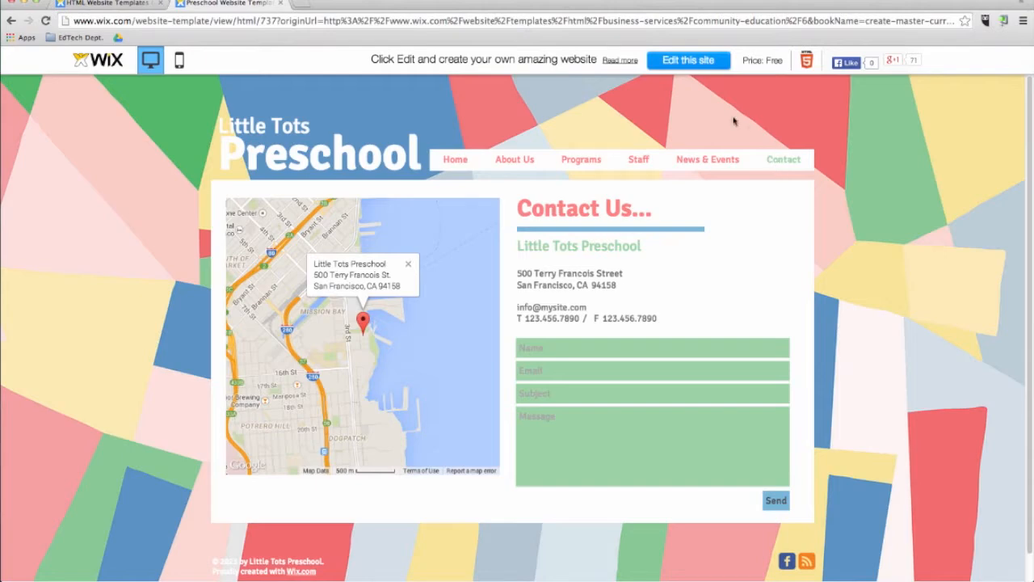
Open the Preschool template for editing and dismiss the welcome video.
click(682, 60)
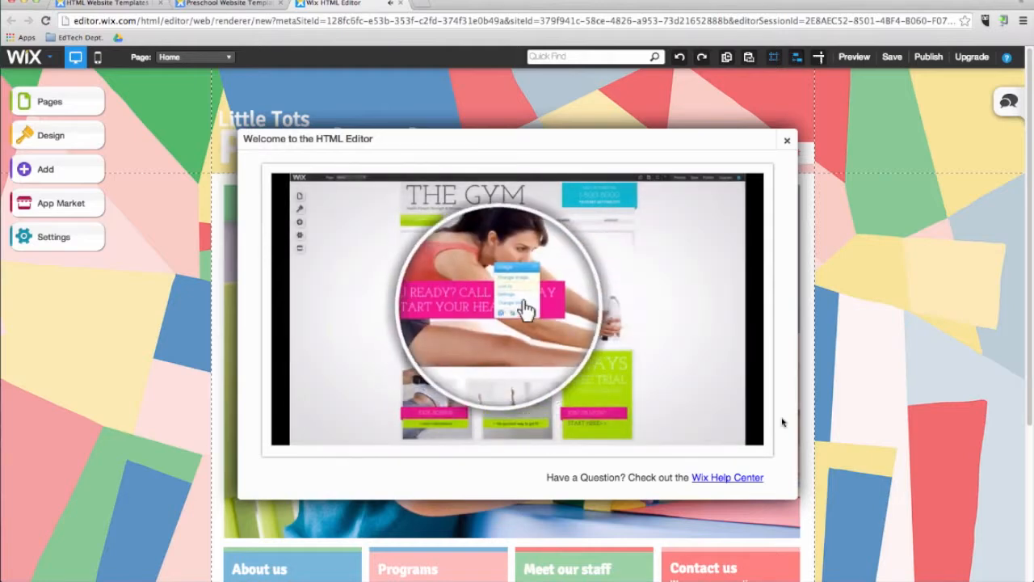
click(786, 140)
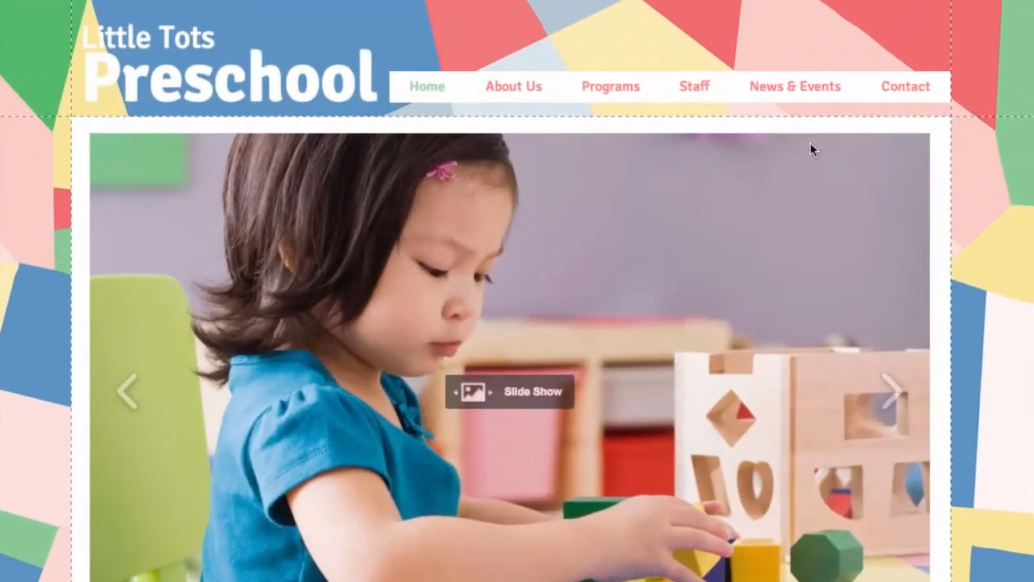
Try repositioning the home page slide show and shift the header's navigation menu slightly upward.
drag(732, 209, 563, 223)
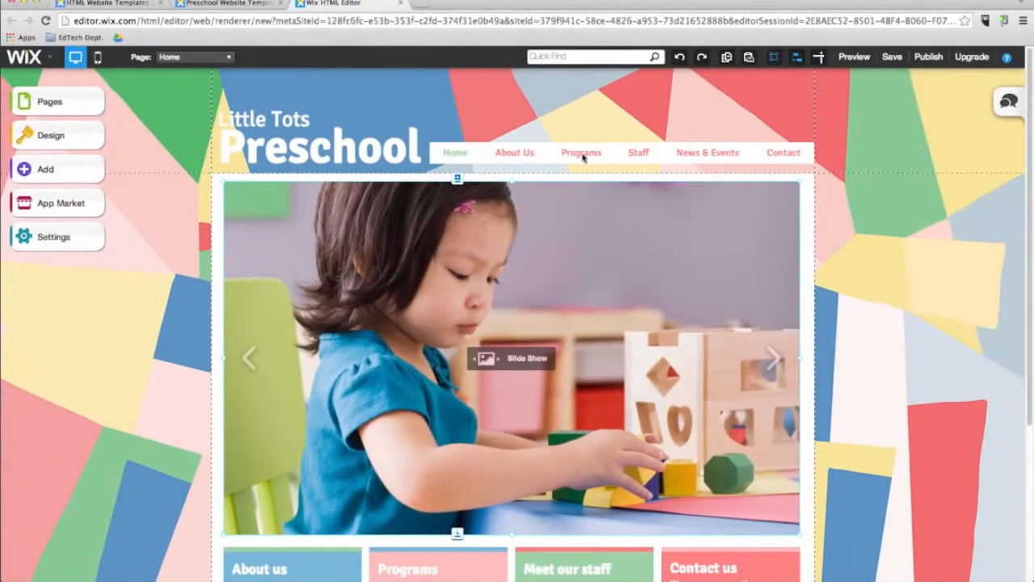
click(613, 93)
mouse_move(582, 156)
mouse_down()
mouse_move(582, 202)
mouse_move(582, 150)
mouse_up()
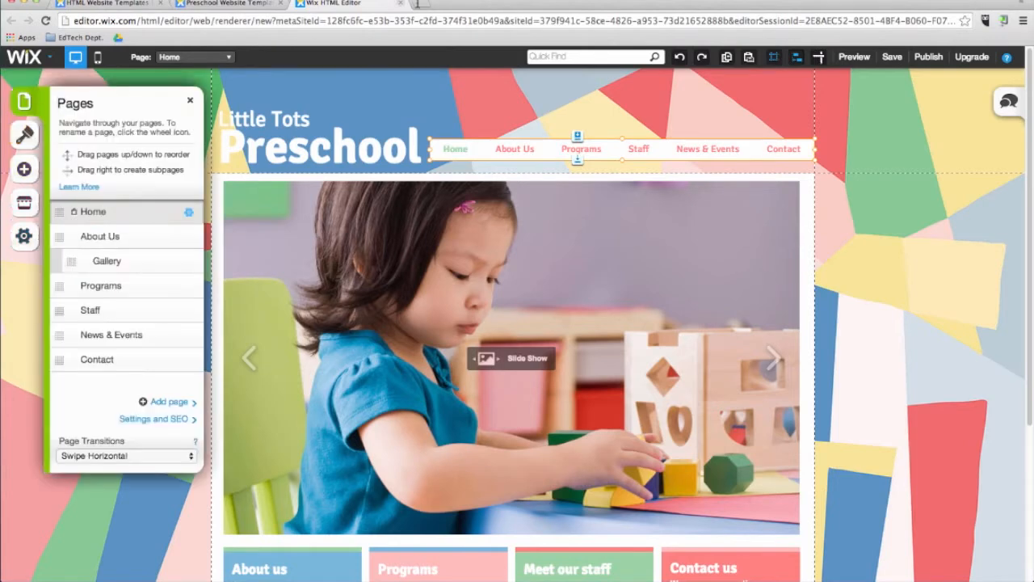
Search the editor's features and help for "contact" and dismiss the results.
click(550, 57)
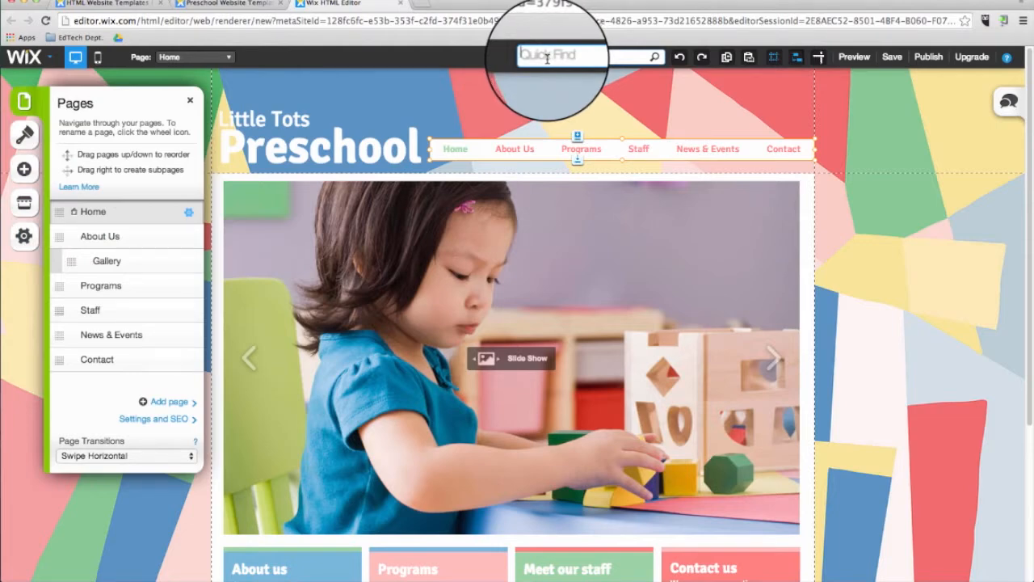
text(contact)
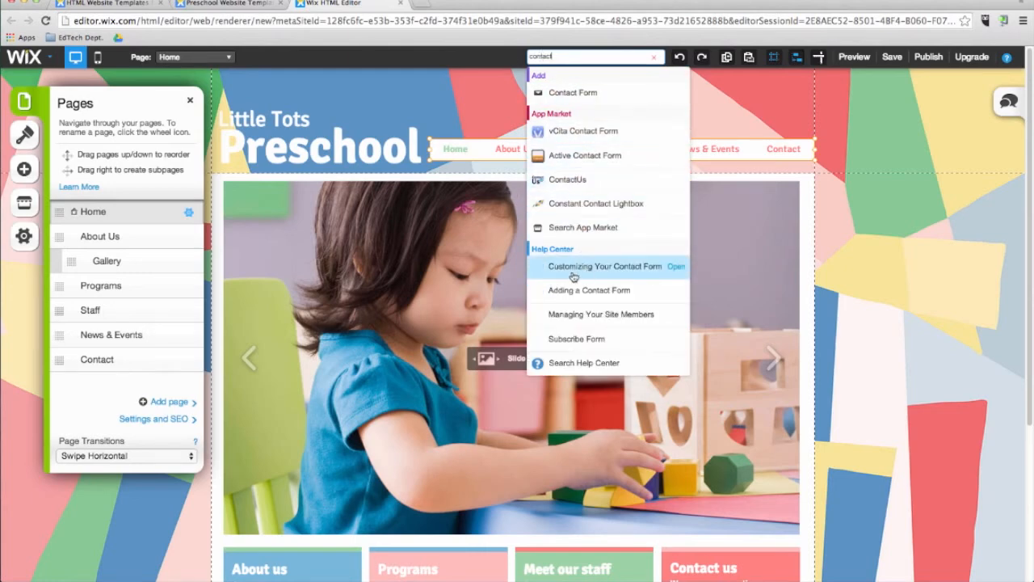
click(706, 77)
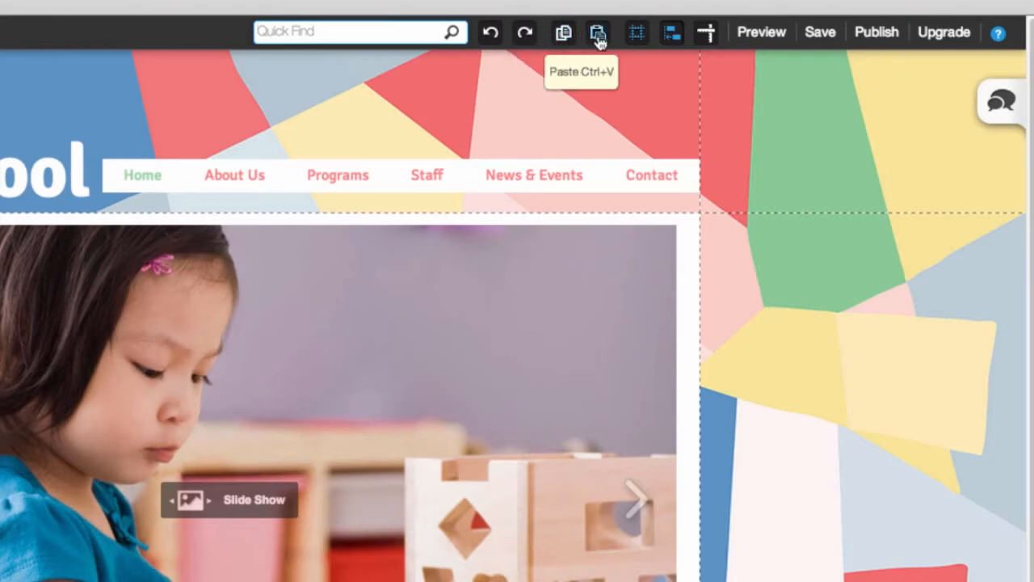
Turn the page gridlines off and back on, and look over the home page down to its footer.
click(642, 42)
click(641, 42)
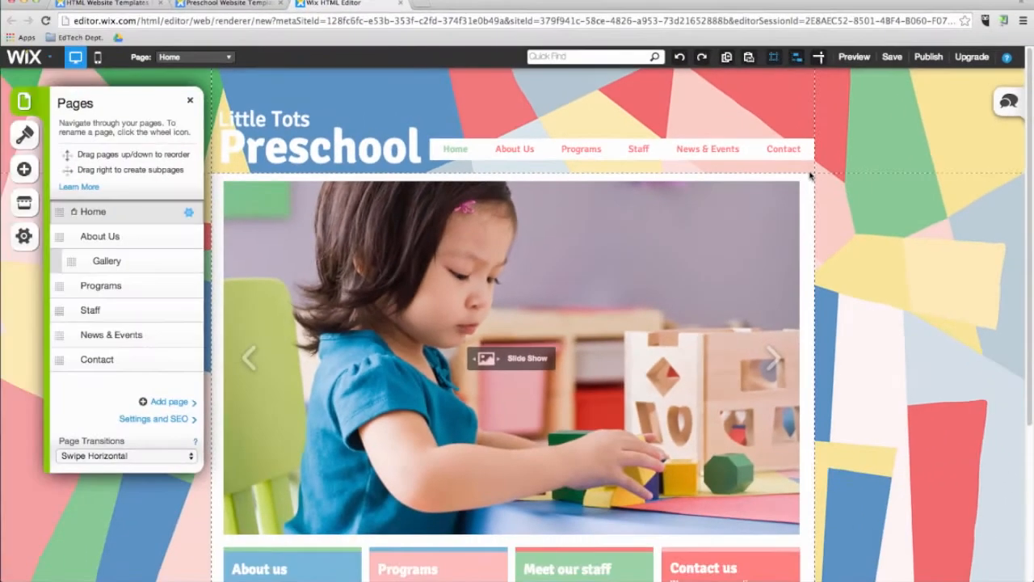
scroll(848, 278, down, 5)
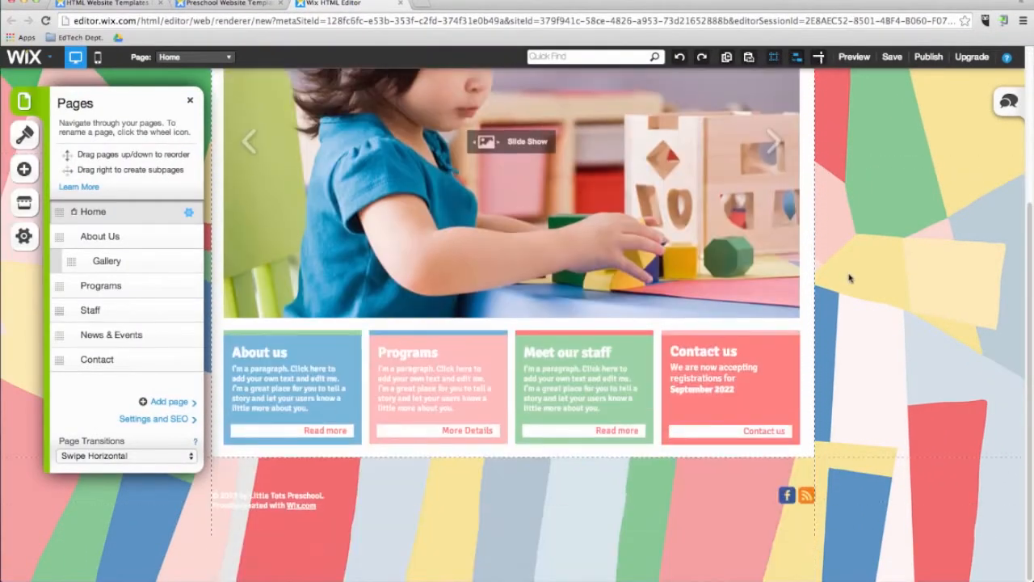
scroll(849, 278, up, 5)
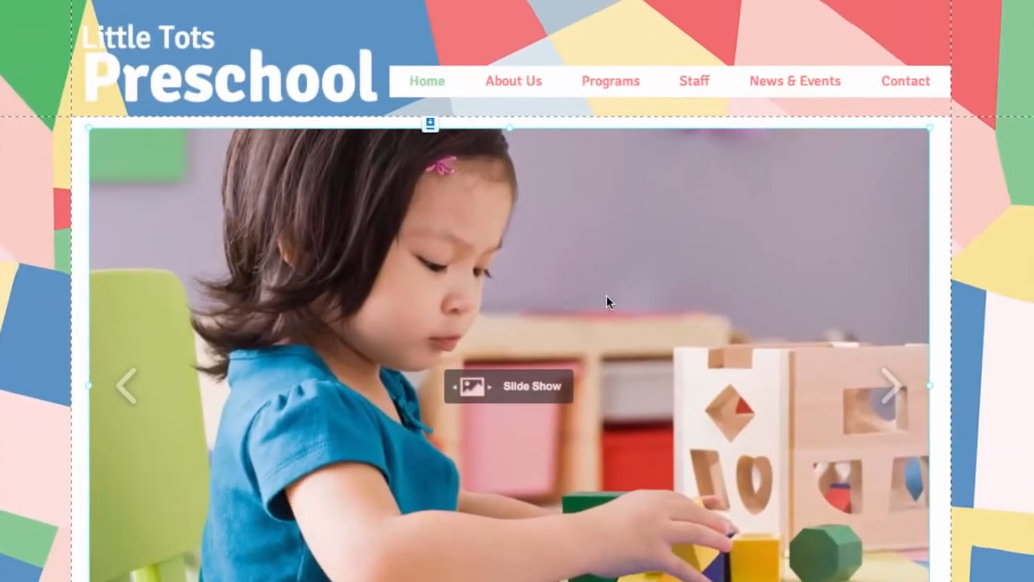
Nudge the home page slide show and the Programs text box slightly.
mouse_move(598, 298)
mouse_down()
mouse_move(608, 292)
mouse_move(584, 295)
mouse_move(605, 296)
mouse_up()
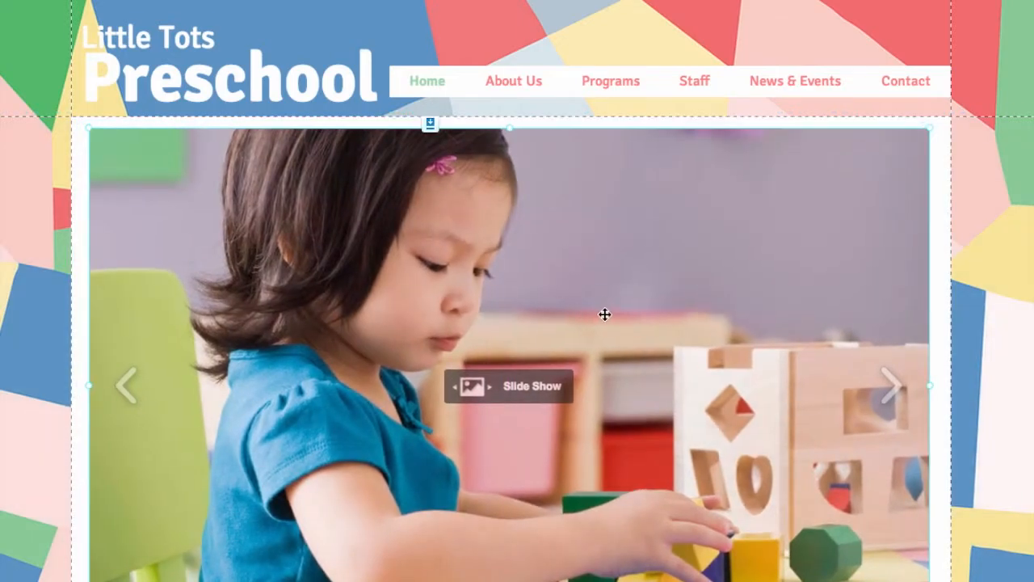
scroll(605, 310, down, 4)
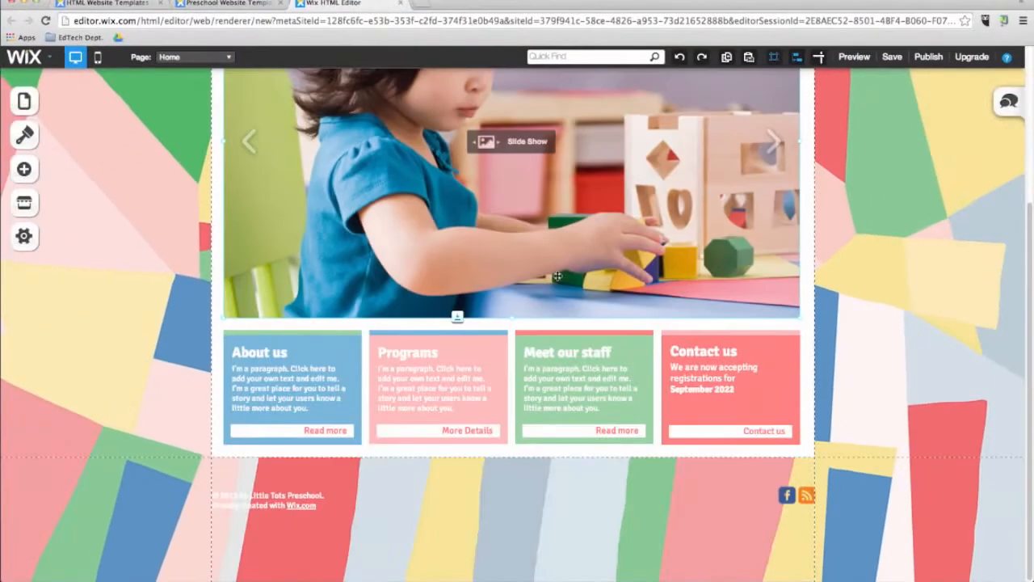
click(398, 375)
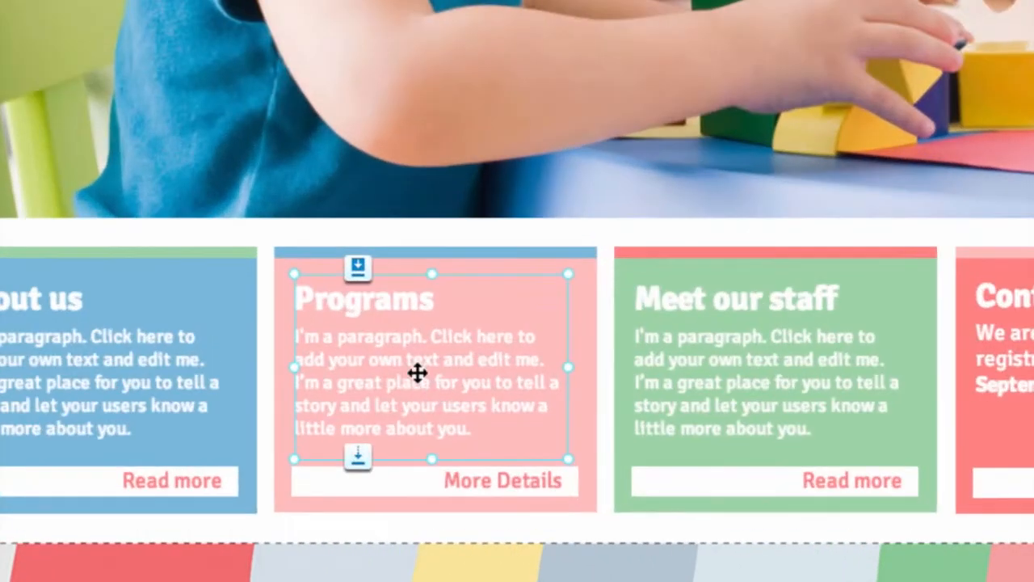
drag(418, 373, 423, 368)
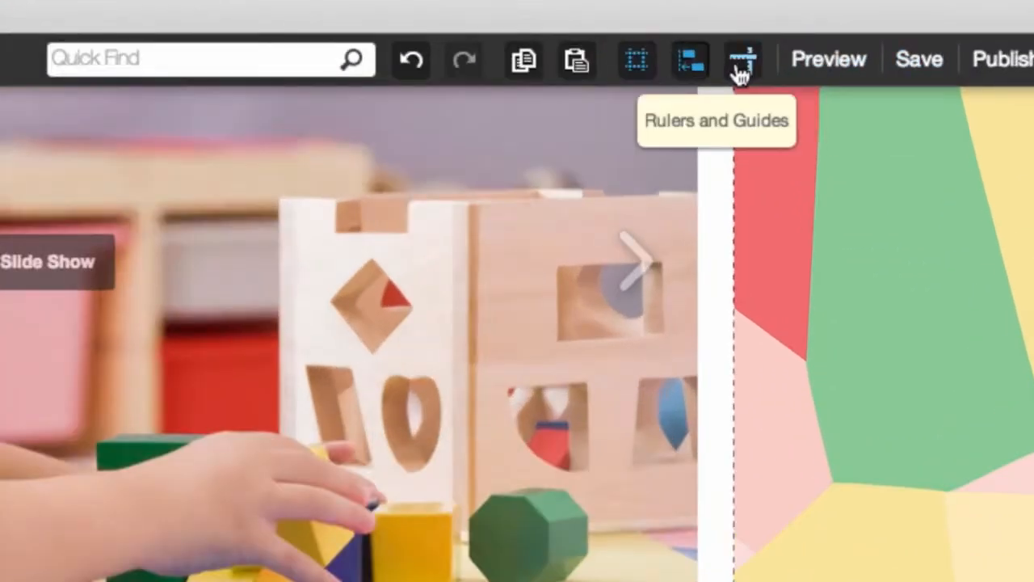
Show the rulers and guides around the page and dismiss the rulers explanation.
click(741, 70)
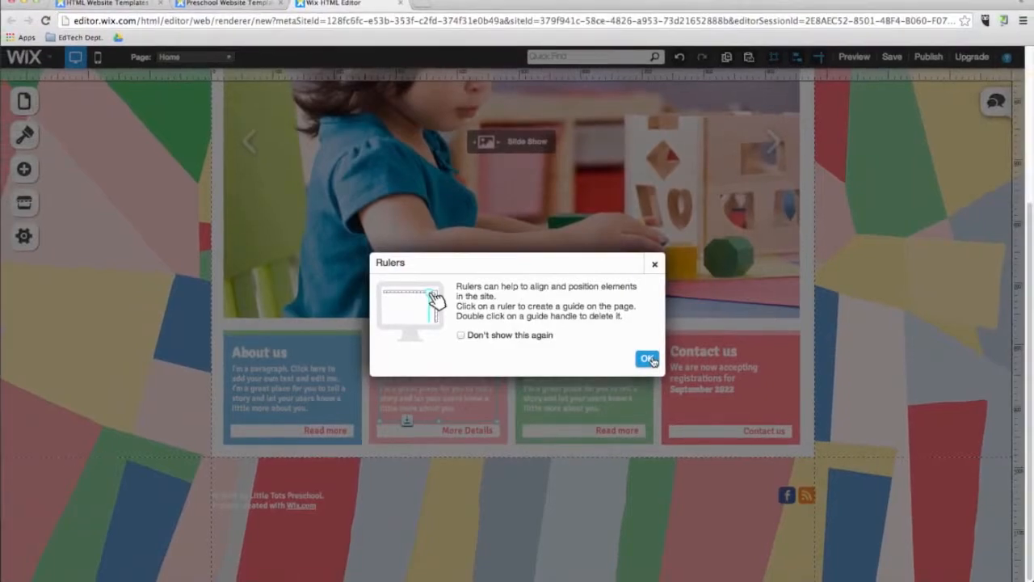
click(649, 360)
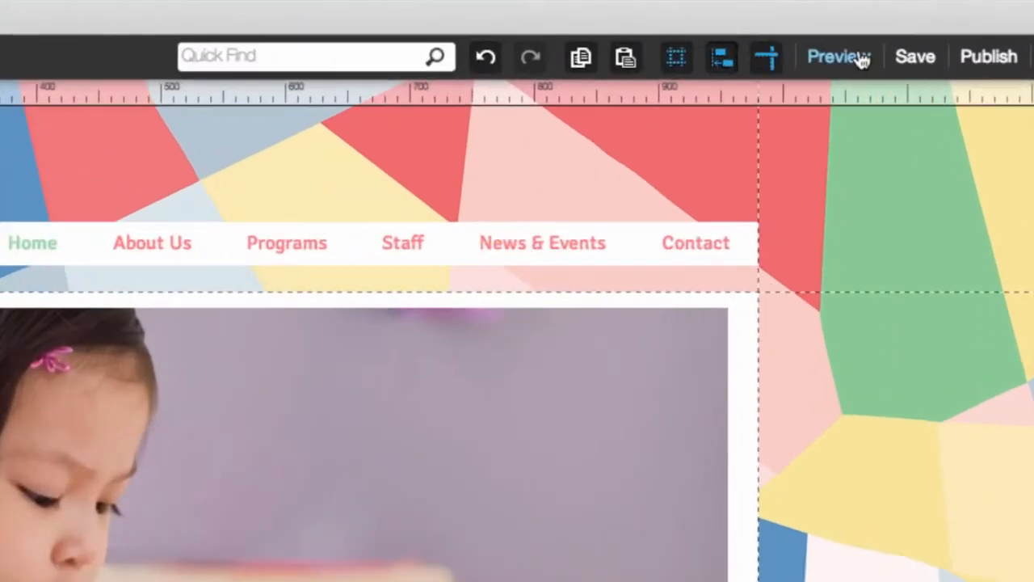
Preview the site's Gallery page, enlarge two of its photos one after the other, and return to editing.
click(854, 56)
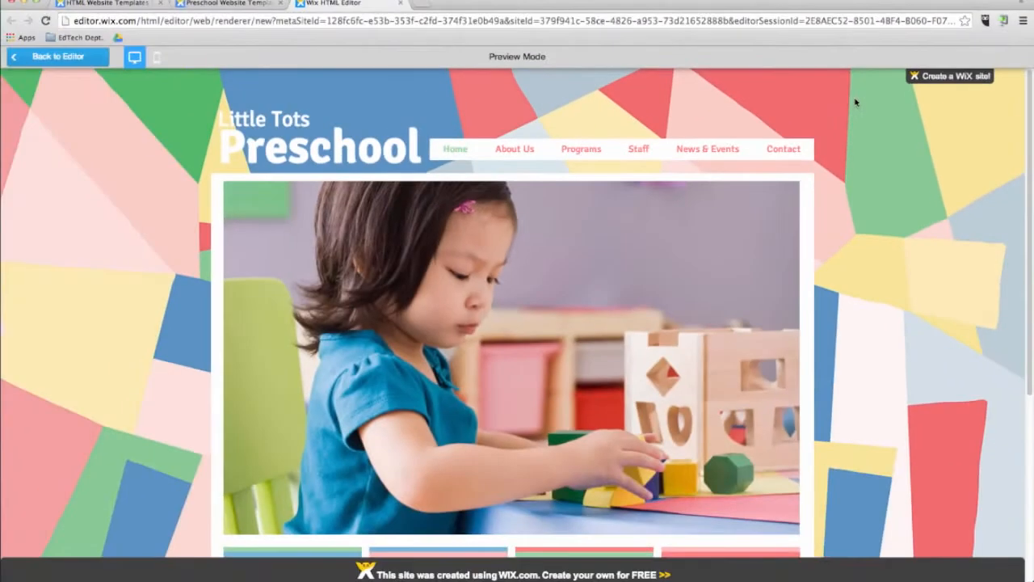
mouse_move(514, 155)
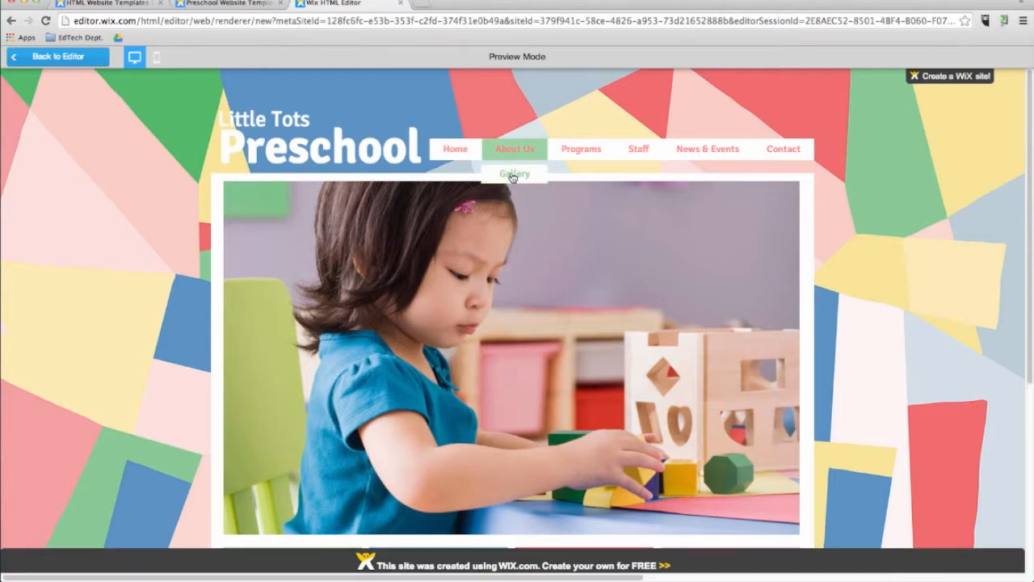
click(513, 174)
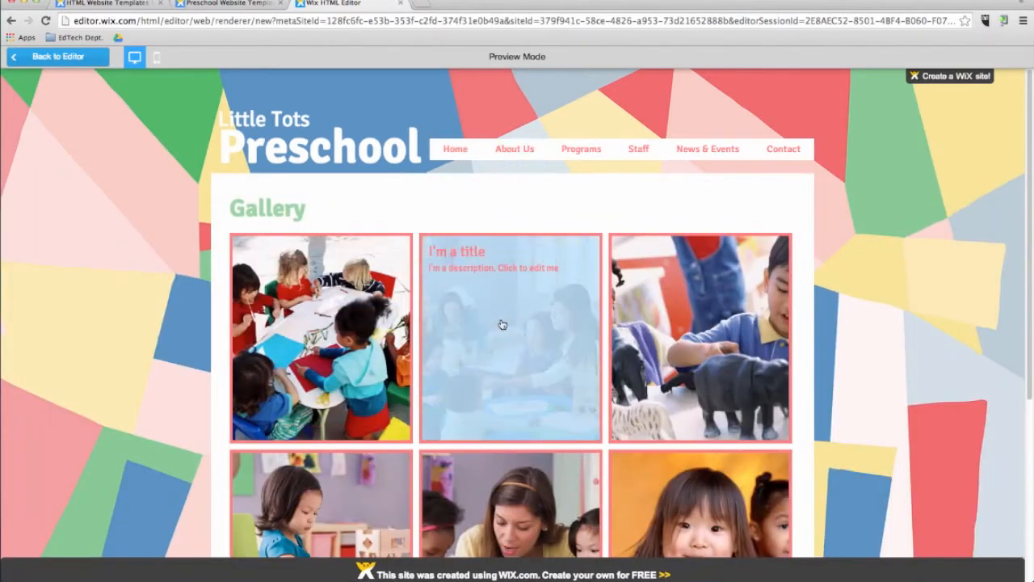
click(502, 325)
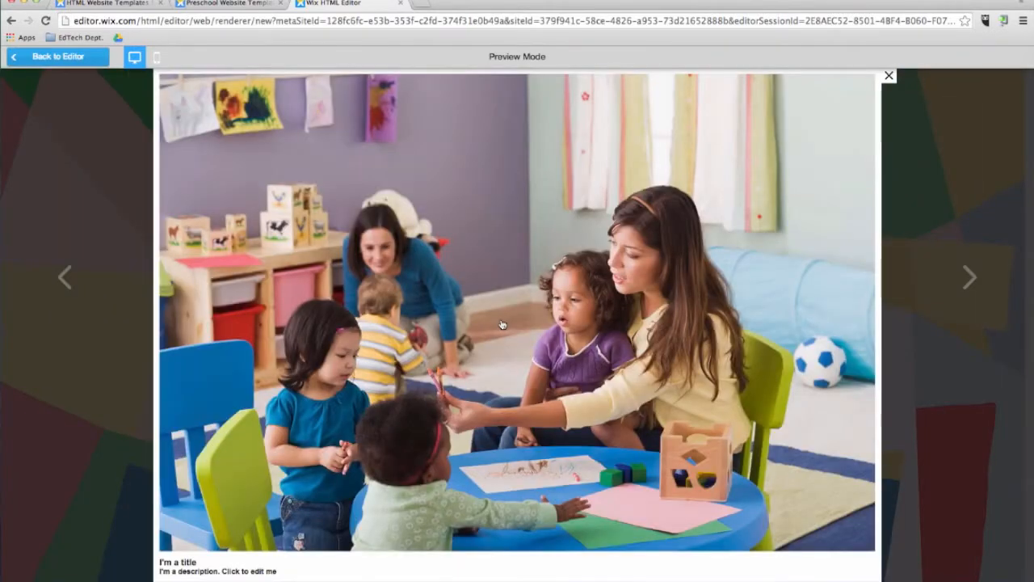
click(889, 76)
scroll(722, 305, down, 5)
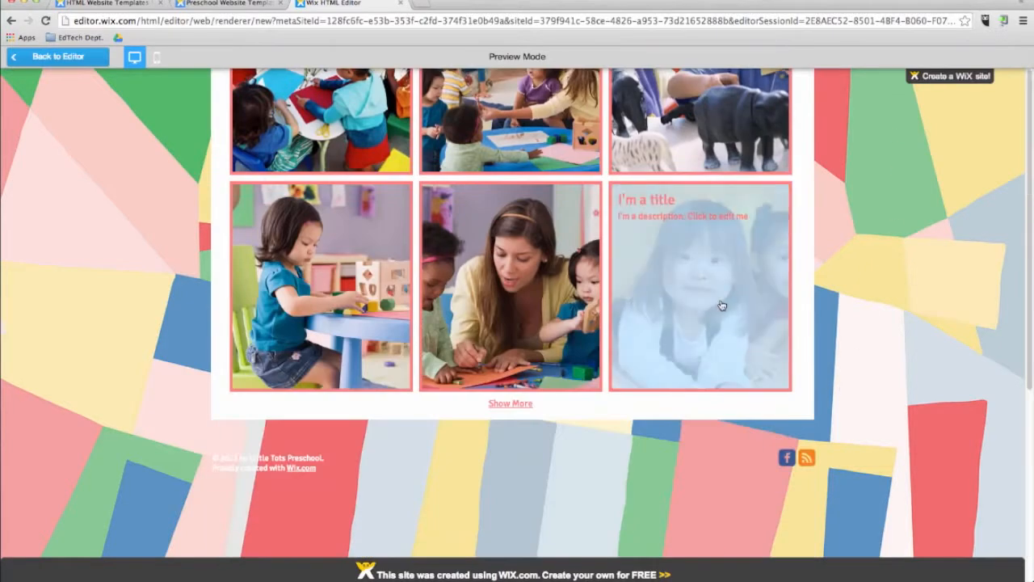
click(721, 305)
click(891, 77)
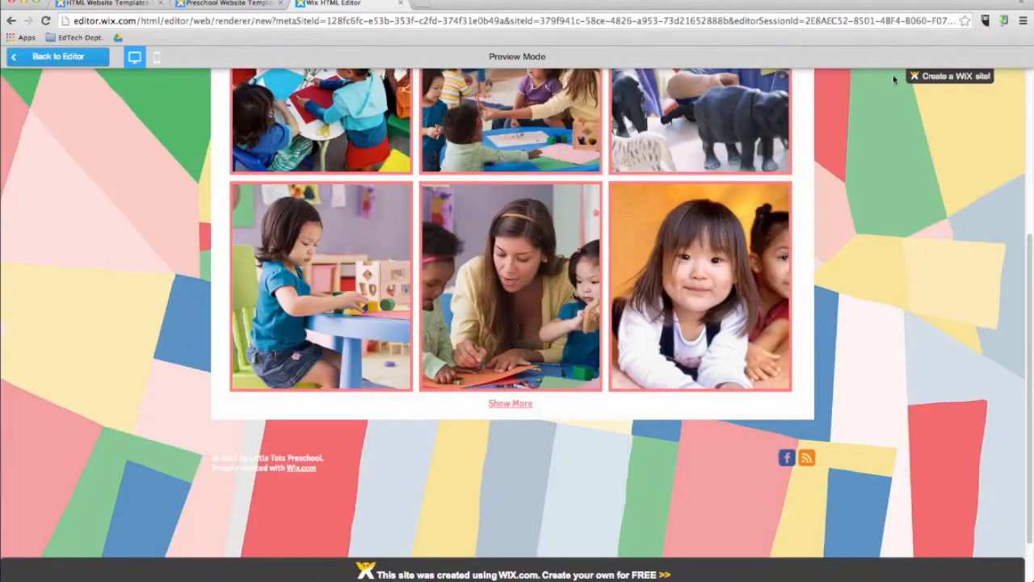
scroll(892, 214, up, 5)
click(59, 57)
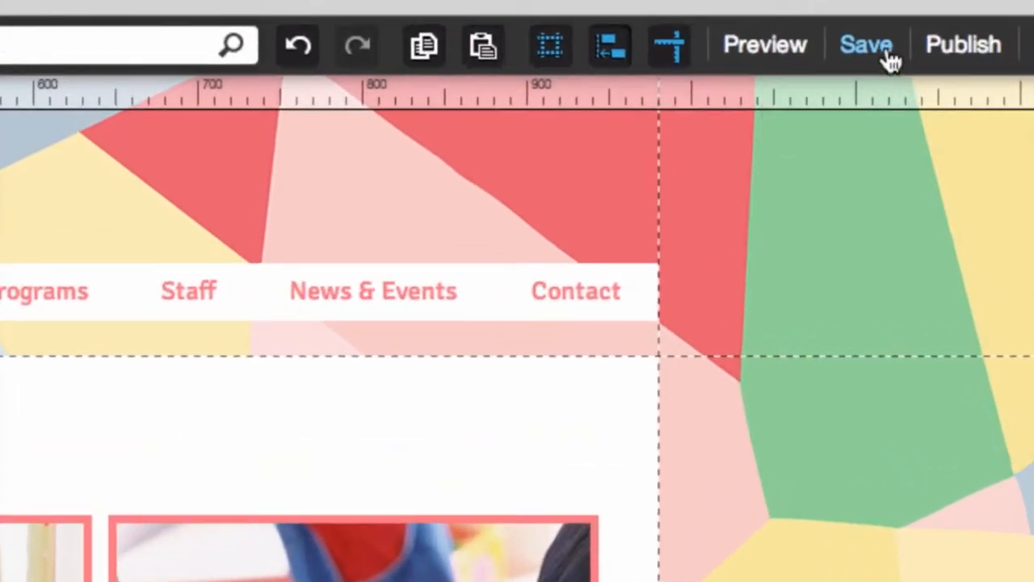
Save the site under the name "classsite" and dismiss the save dialog.
click(888, 60)
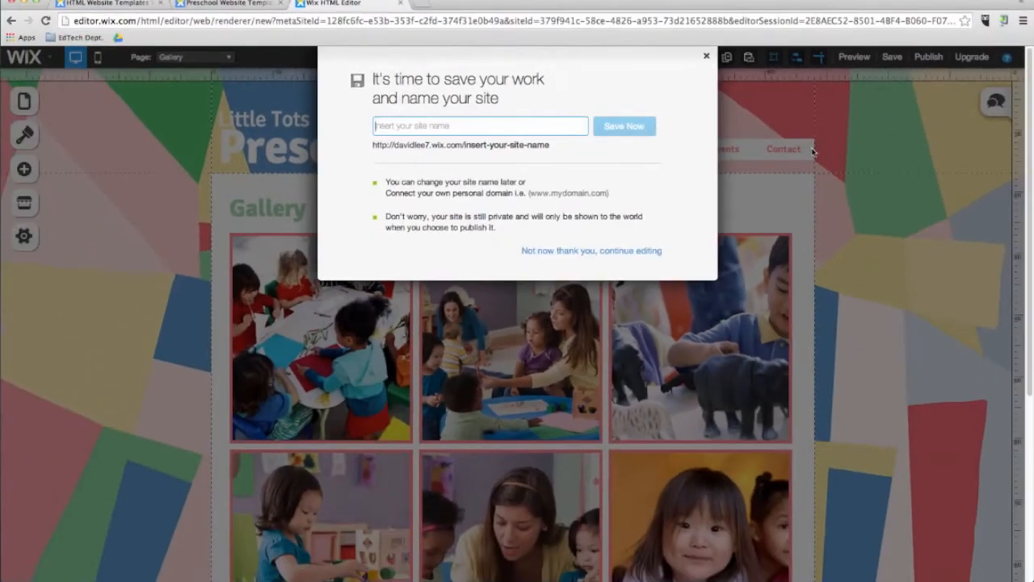
click(539, 123)
text(classsite)
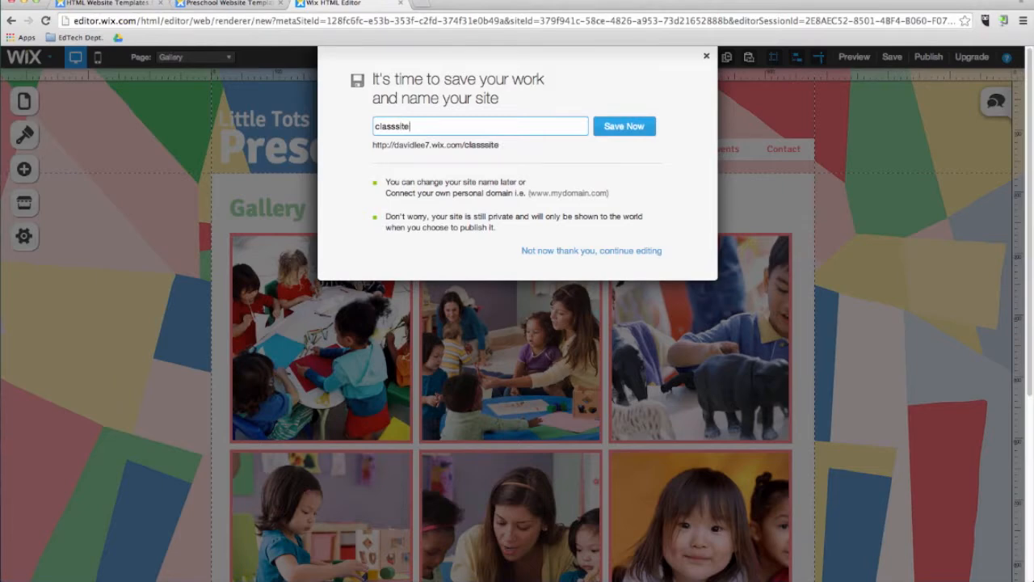
click(624, 130)
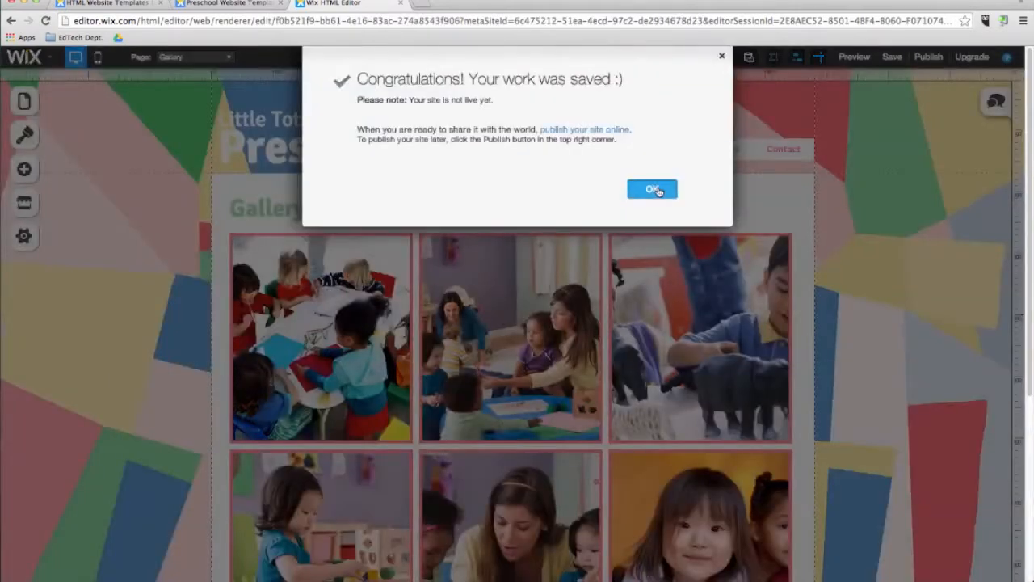
click(657, 191)
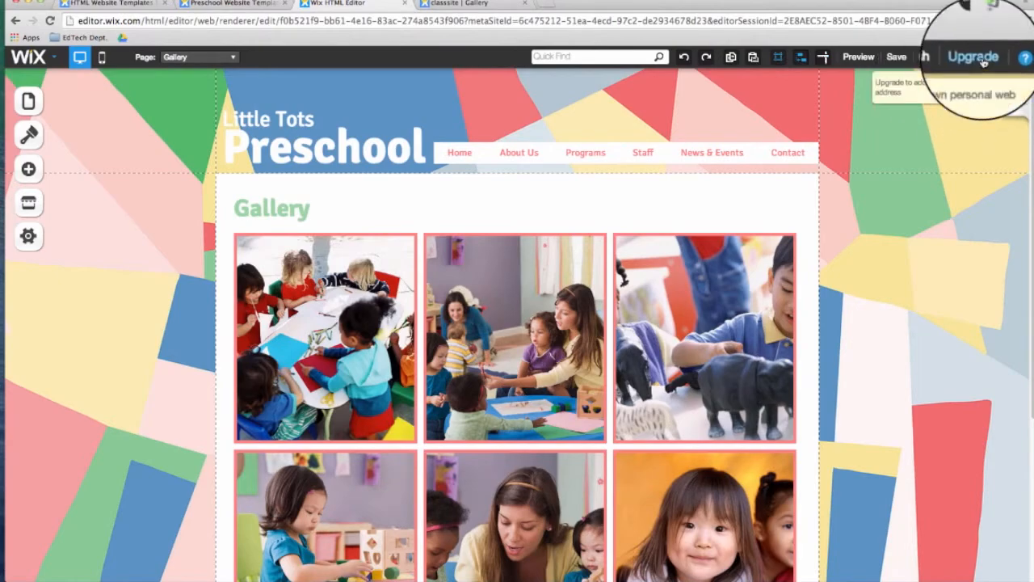
Open the upgrade plans, review the yearly premium options and select the Unlimited plan.
click(974, 57)
scroll(382, 381, down, 3)
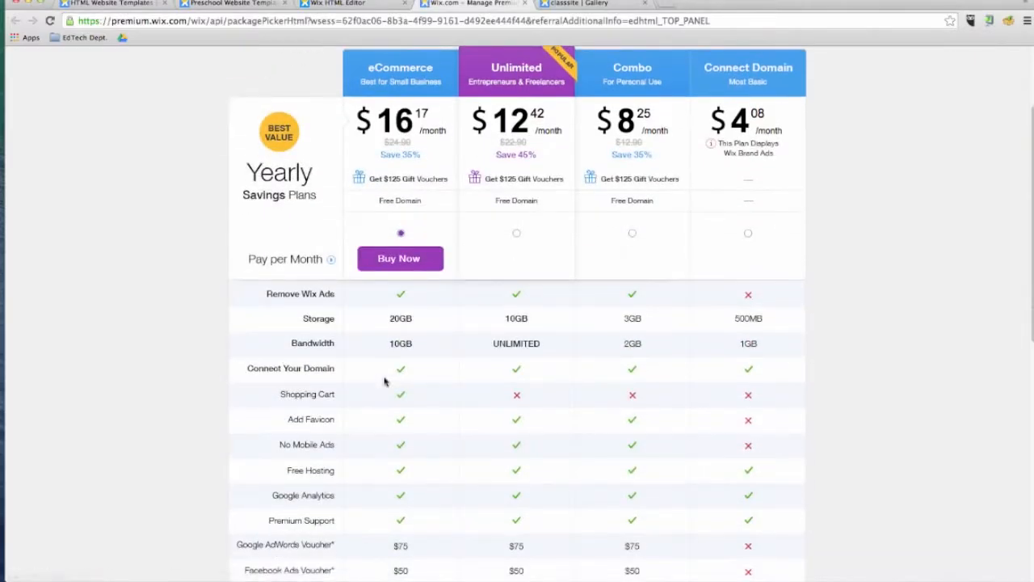
click(516, 233)
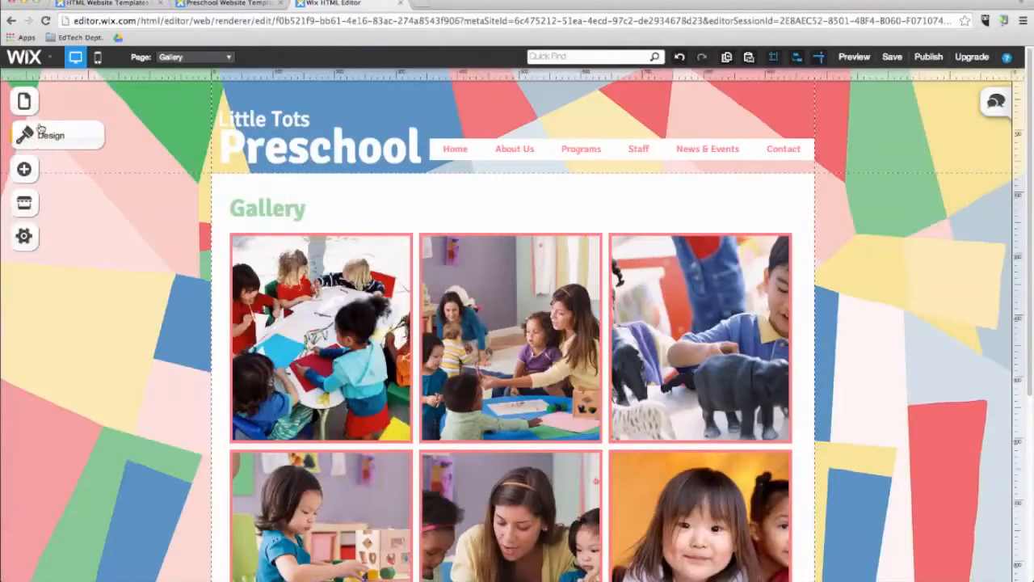
Reorder the site pages so Programs comes before About Us and News & Events comes before Staff.
click(23, 105)
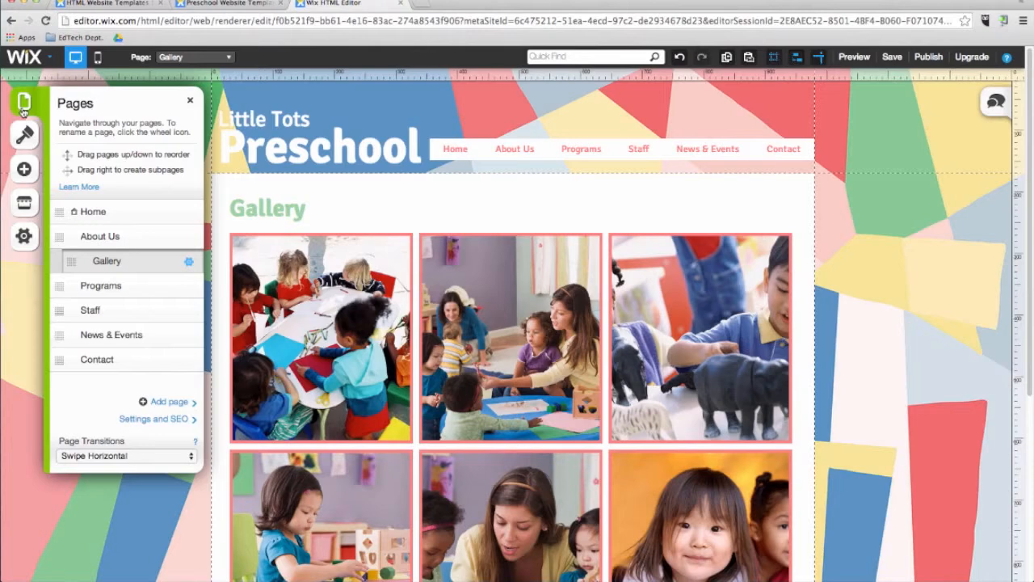
drag(59, 285, 59, 236)
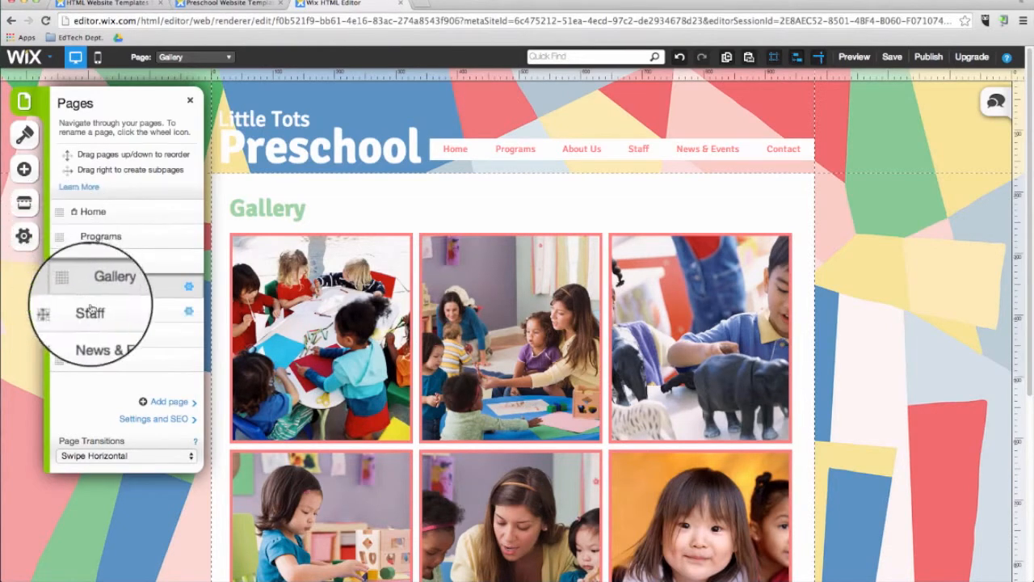
drag(72, 336, 62, 308)
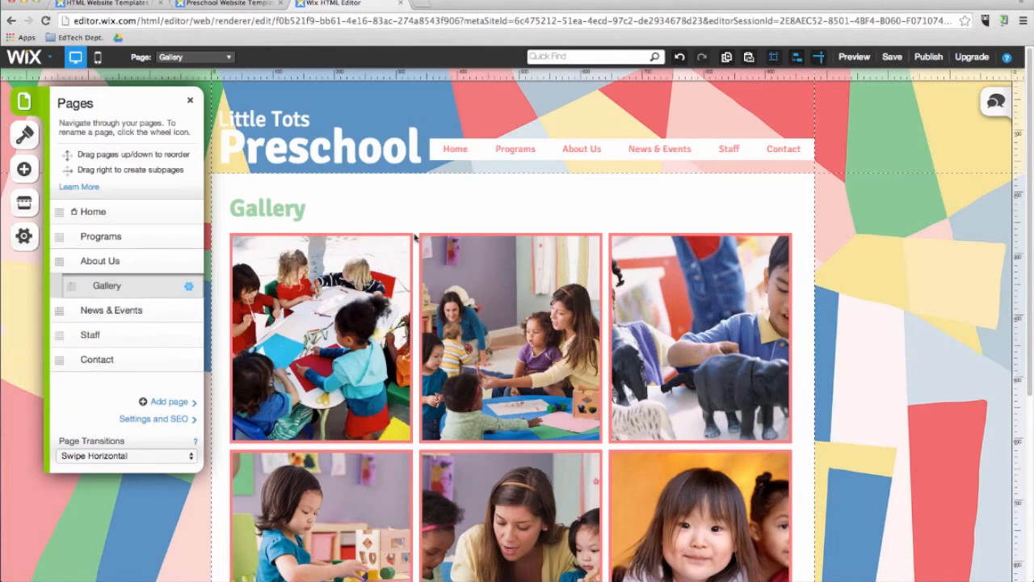
Preview the site's News & Events page from the reordered navigation menu and return to editing.
click(853, 57)
click(668, 152)
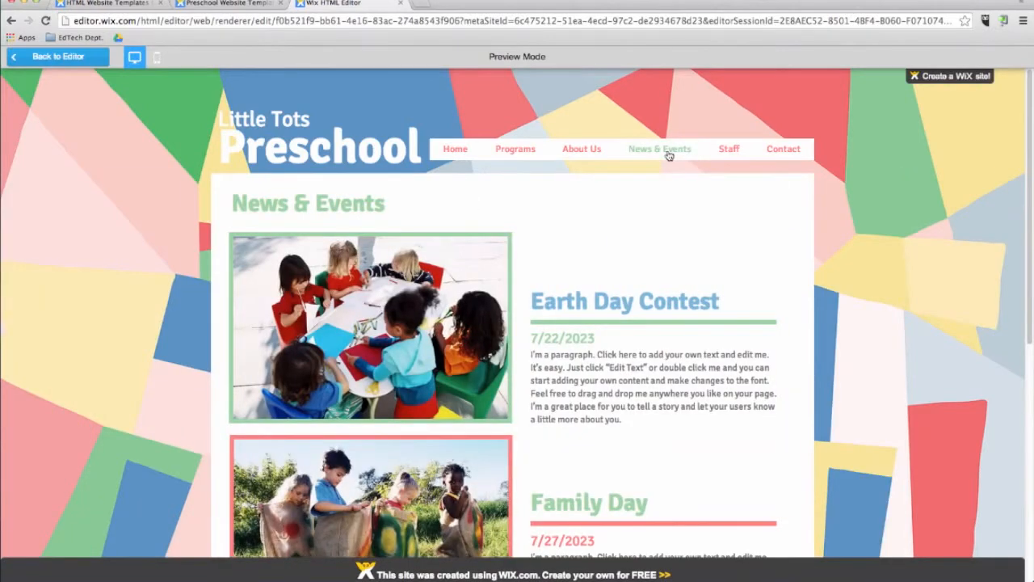
click(57, 57)
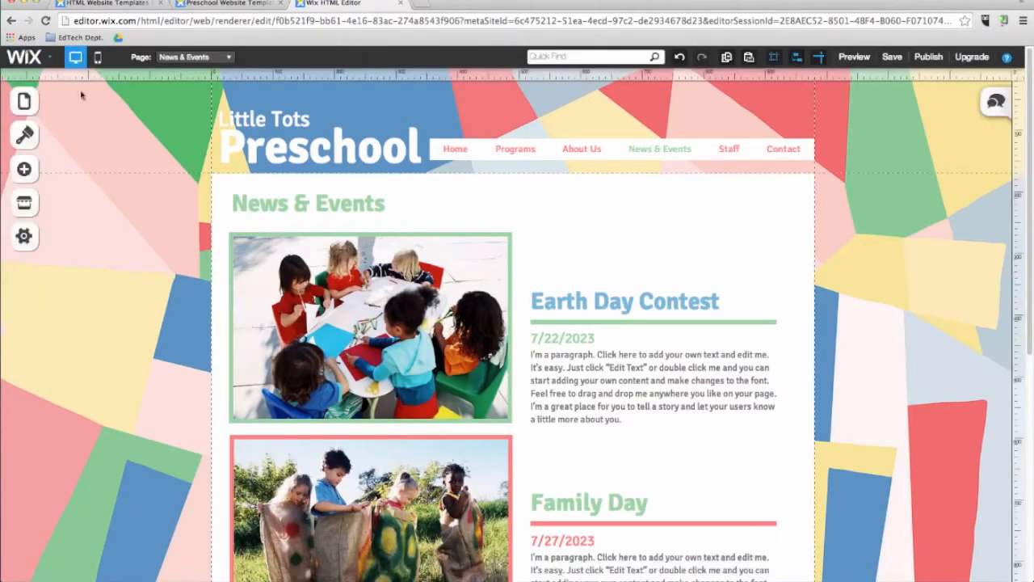
Add a new page named "School Clubs" using the About3 layout.
click(23, 101)
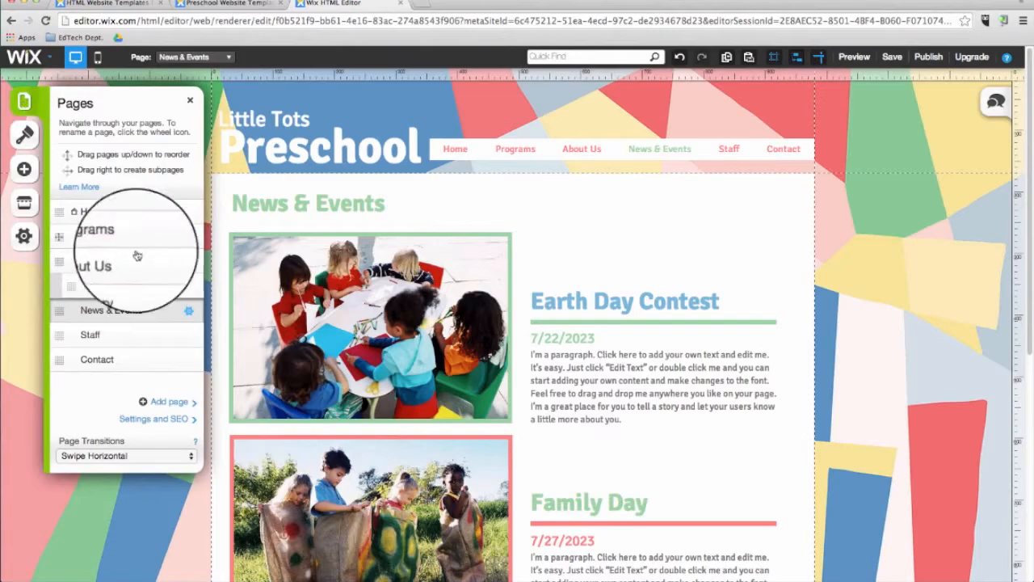
click(166, 402)
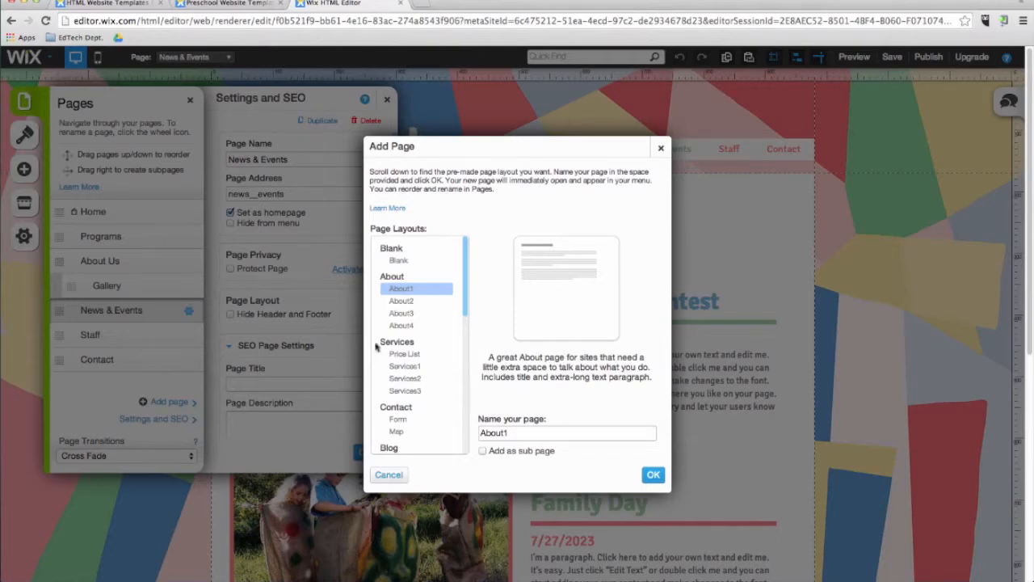
click(395, 327)
click(399, 314)
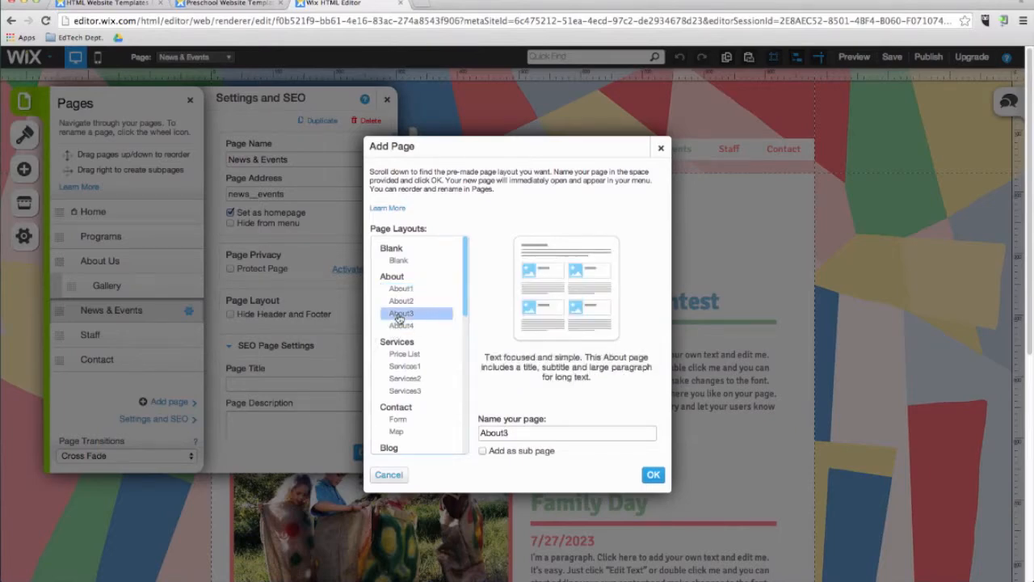
click(525, 433)
key(ctrl+a)
key(BackSpace)
text(School Clubs)
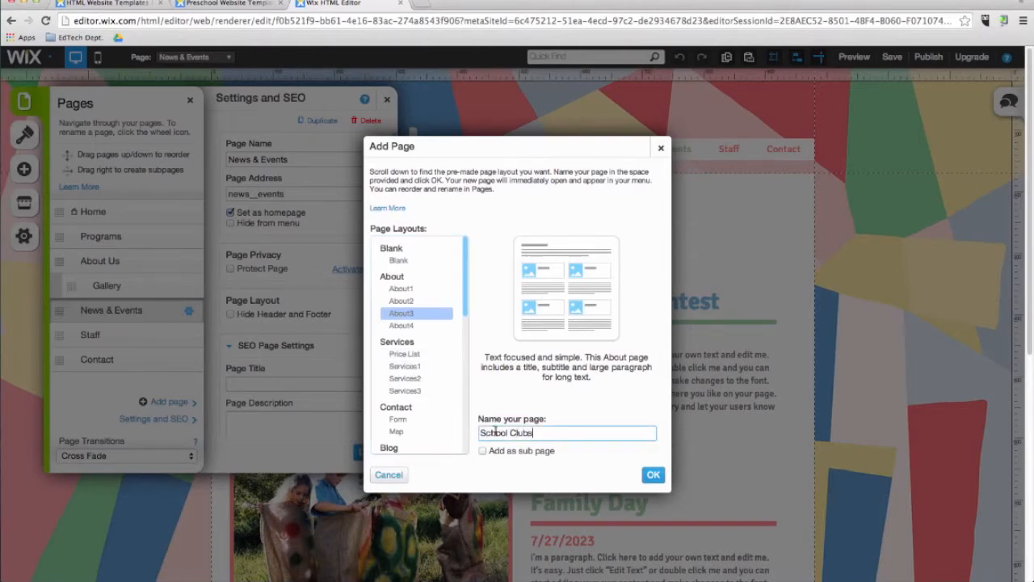
click(654, 475)
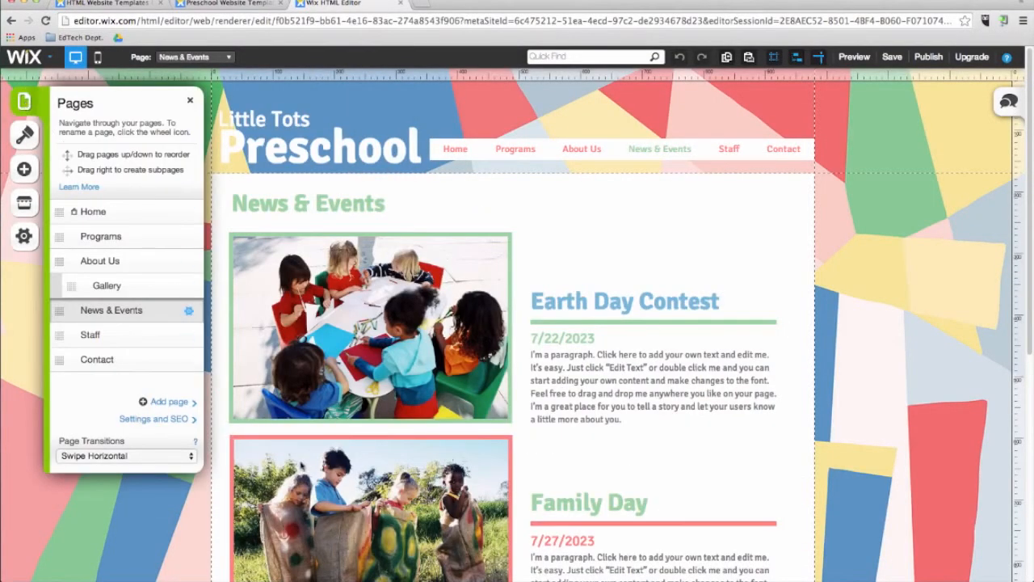
Try the Swipe Vertical page transition, and set the site's page transitions to Cross Fade.
click(166, 458)
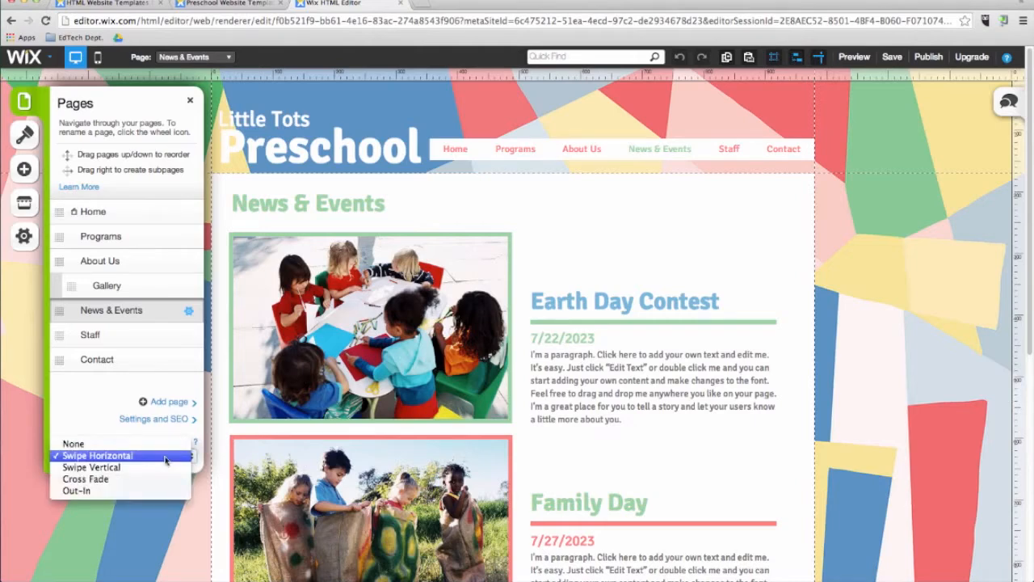
click(165, 468)
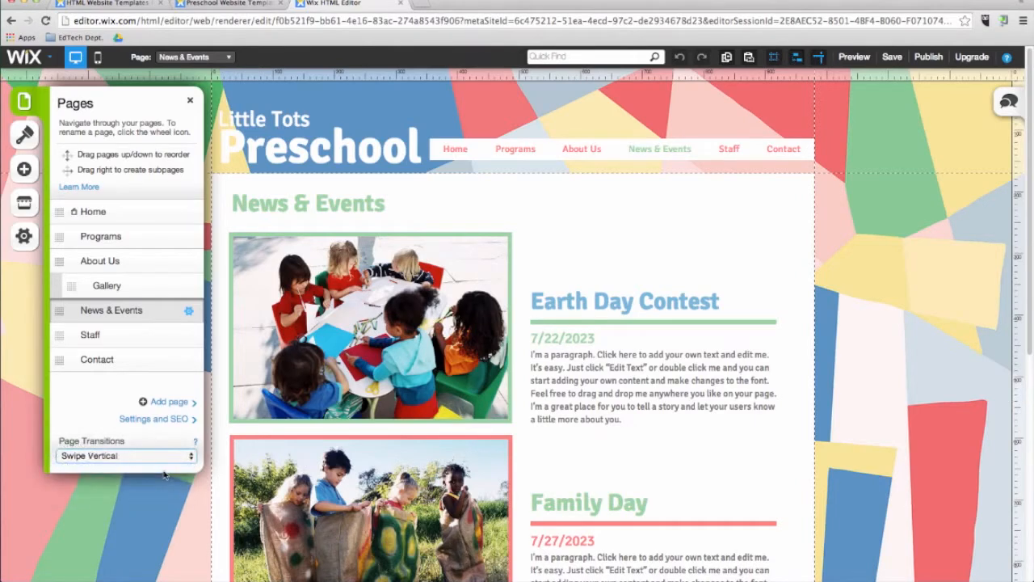
click(166, 459)
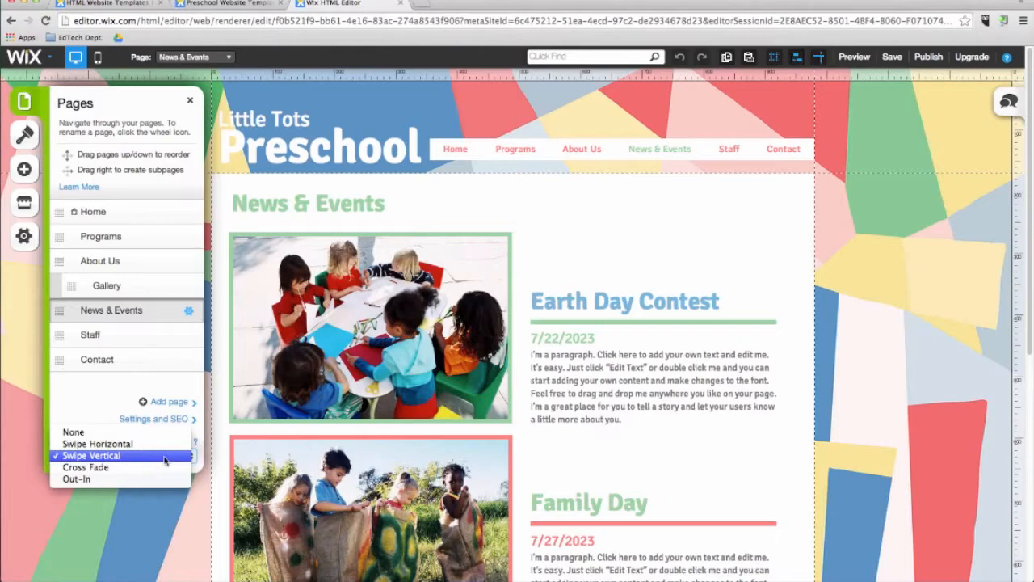
click(164, 469)
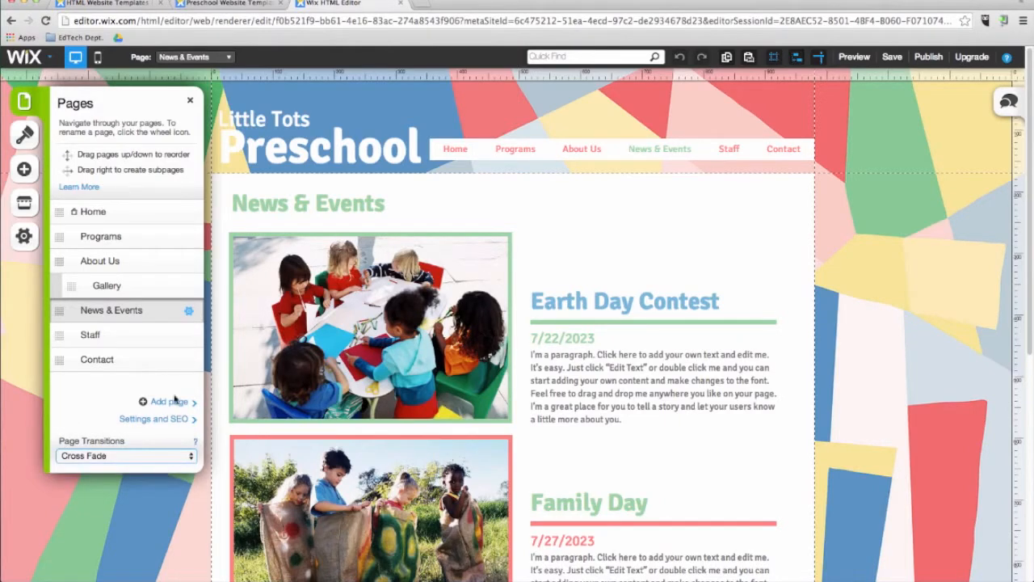
Open the News & Events page settings and examine the SEO title, description and keywords options.
click(190, 315)
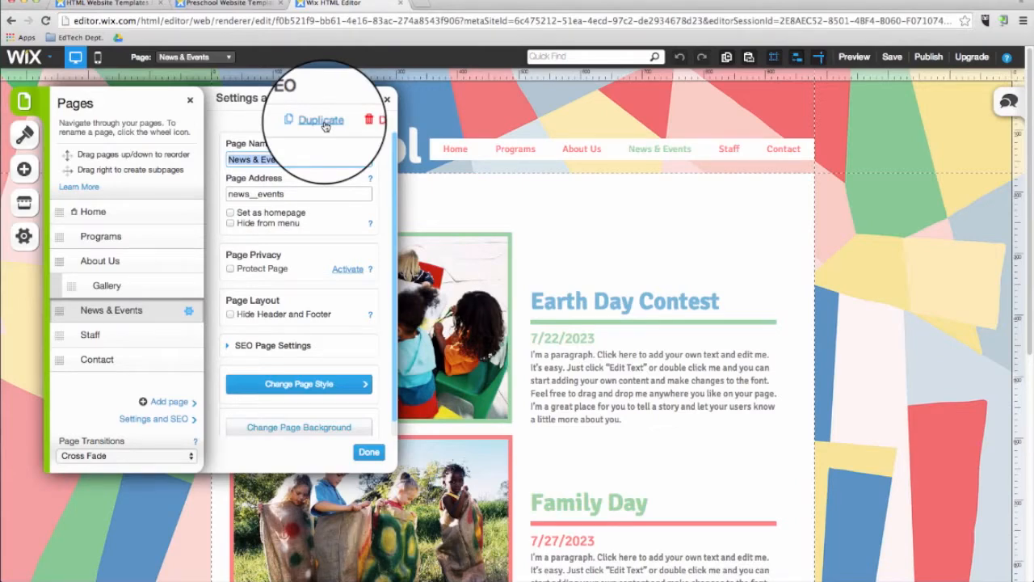
click(272, 345)
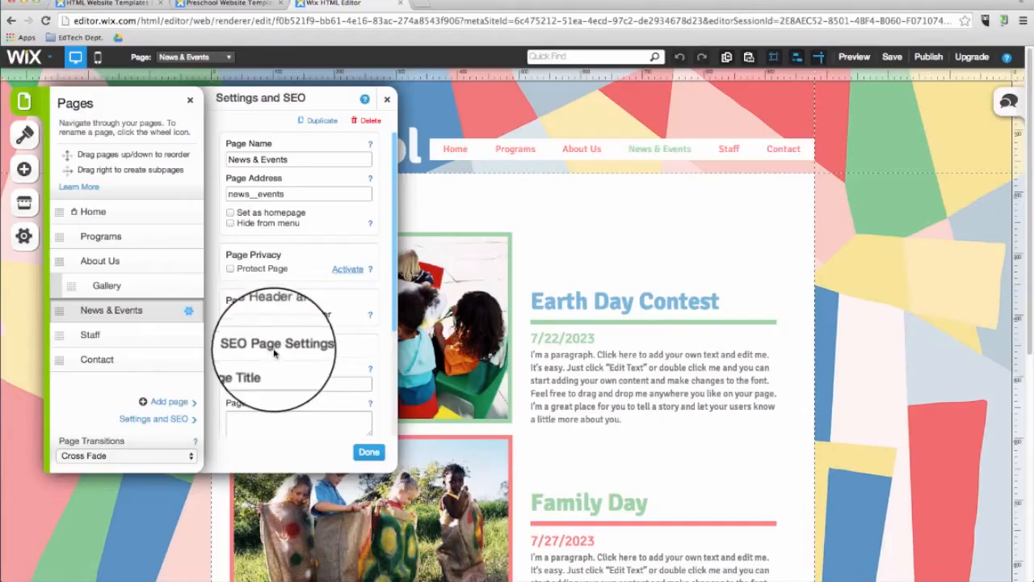
click(268, 345)
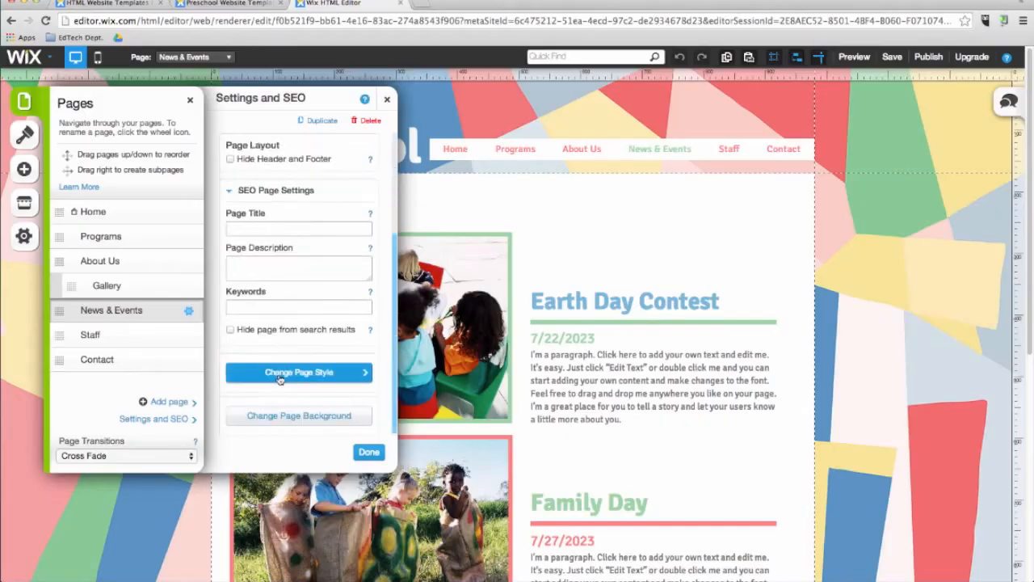
click(267, 229)
click(273, 308)
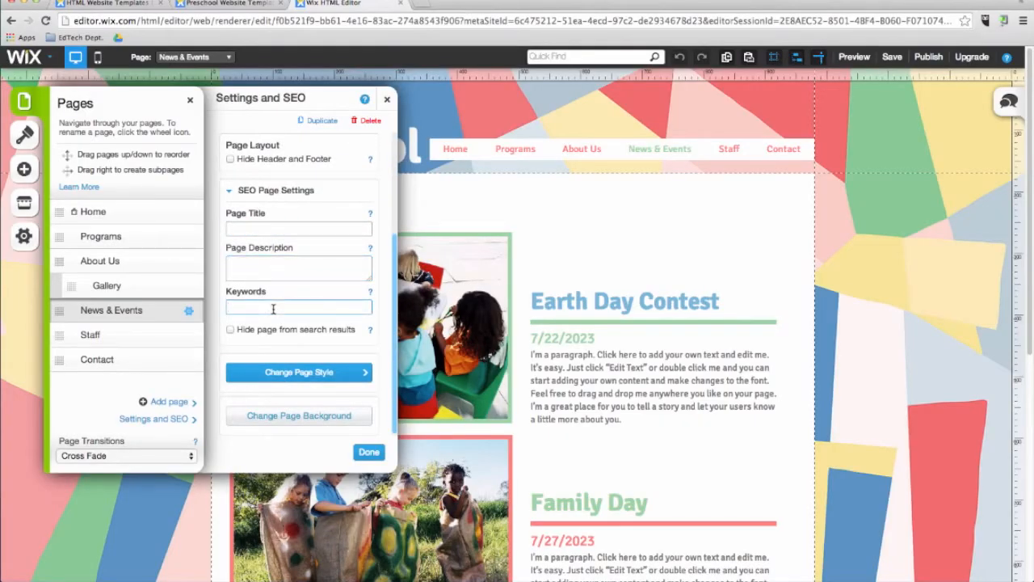
scroll(271, 299, up, 5)
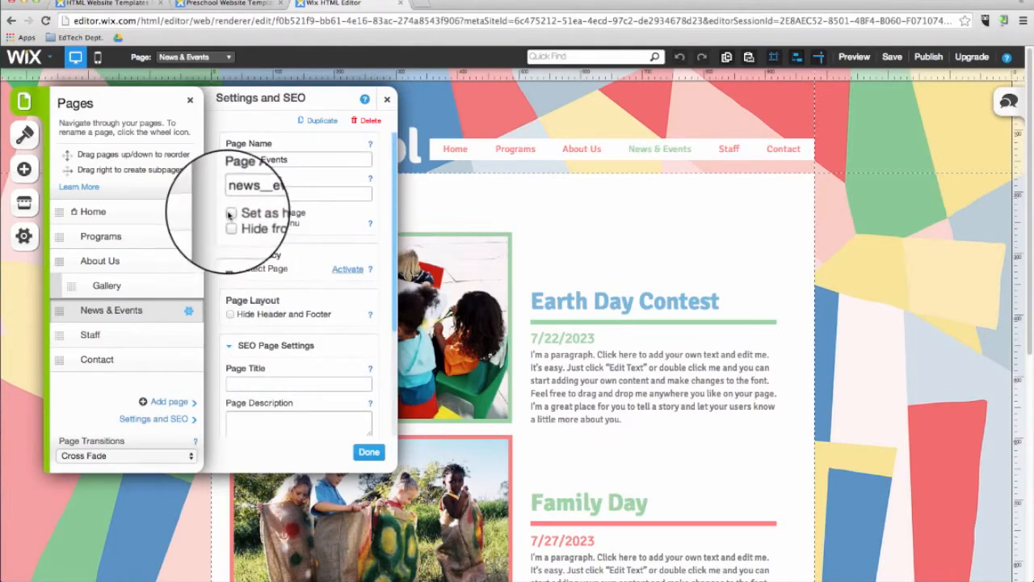
Set News & Events as the homepage, and review its page protection options without restricting the page.
click(230, 213)
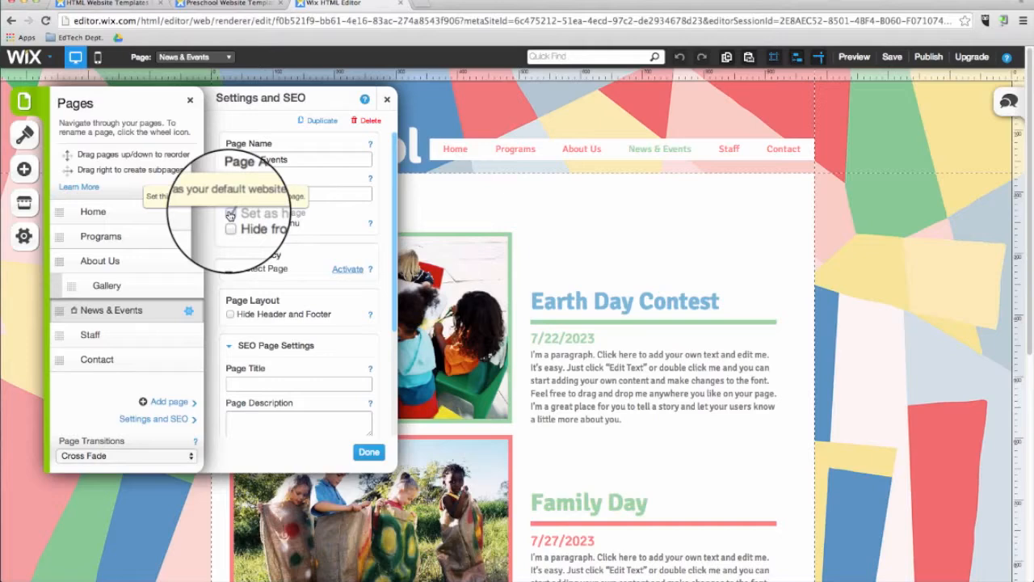
click(230, 268)
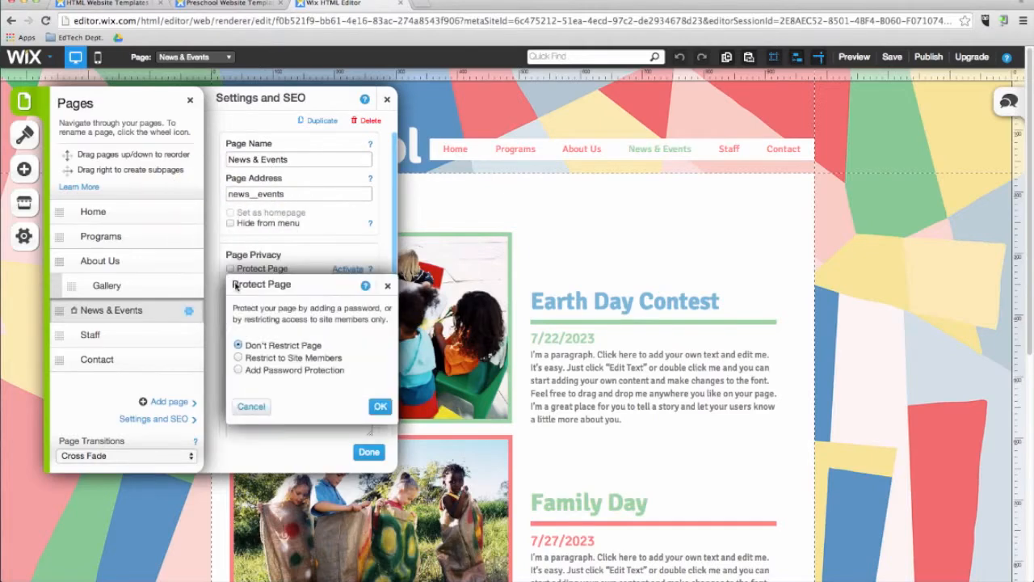
click(387, 285)
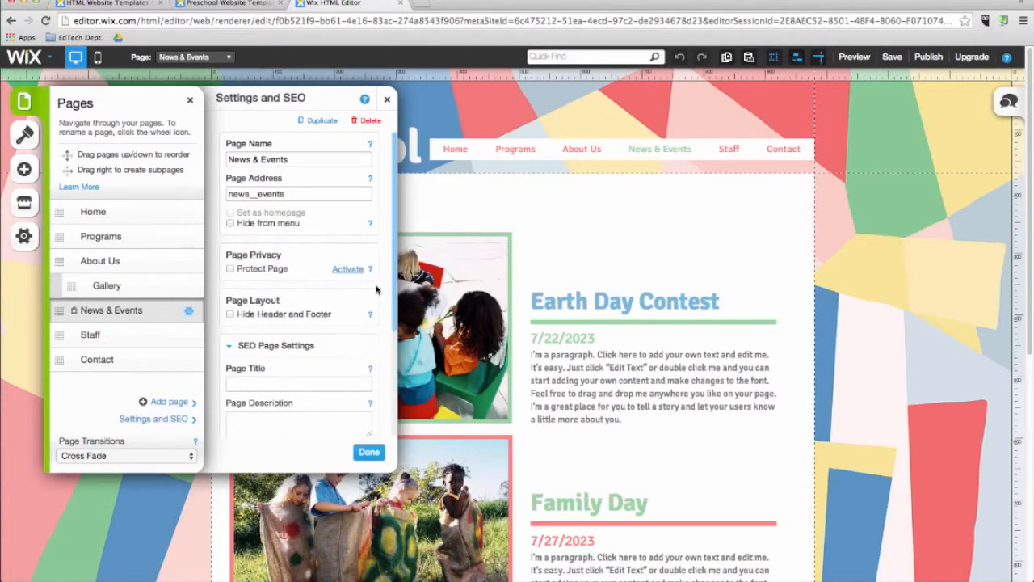
click(230, 223)
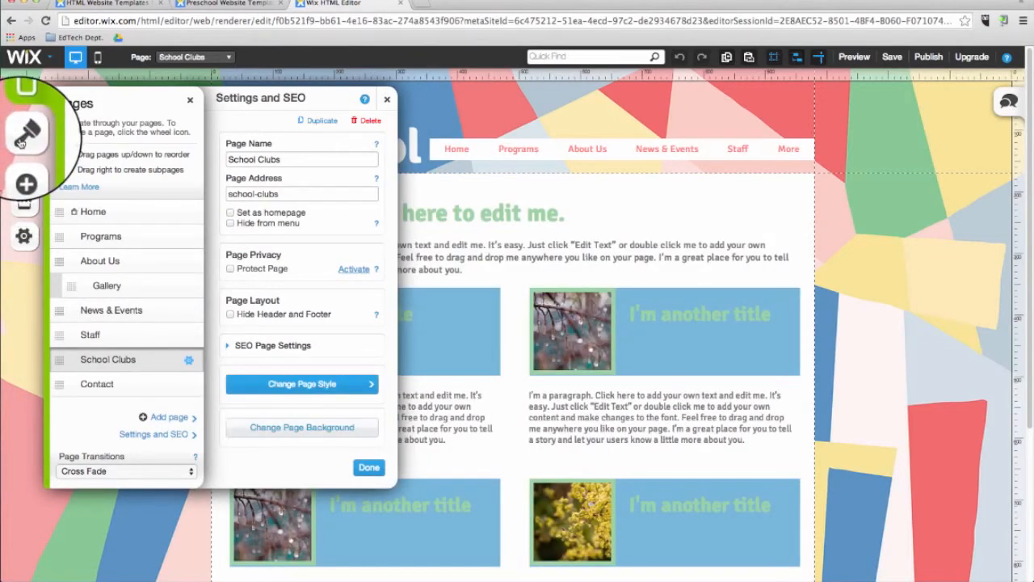
Change the School Clubs page background to the free Wix pattern "Colorful Diamonds".
click(24, 135)
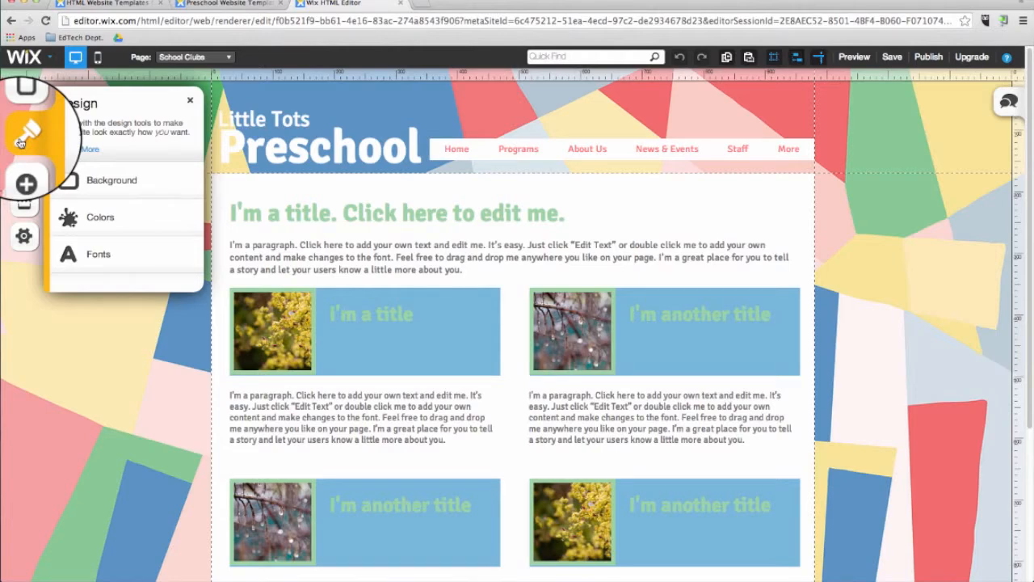
click(82, 171)
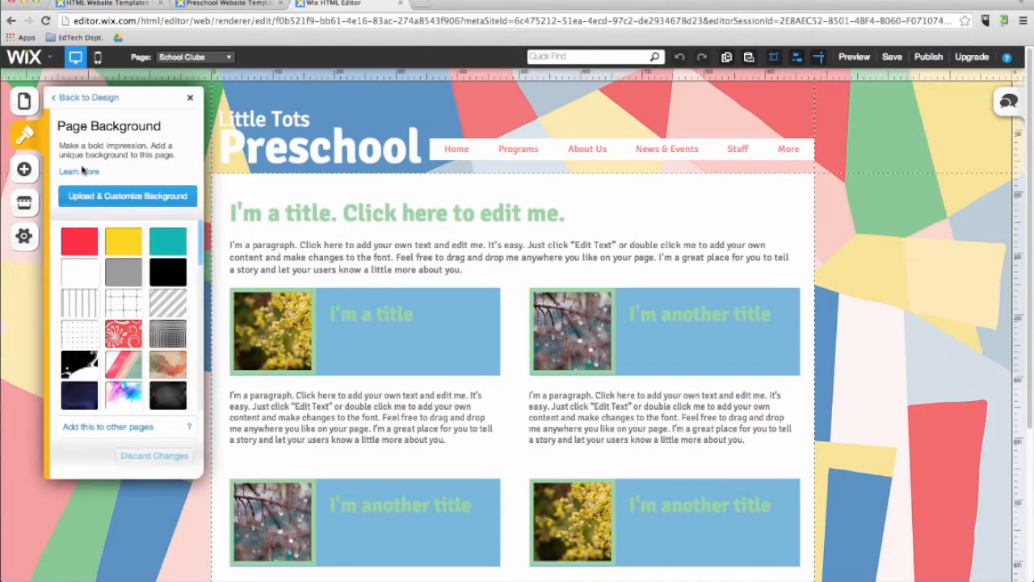
click(111, 196)
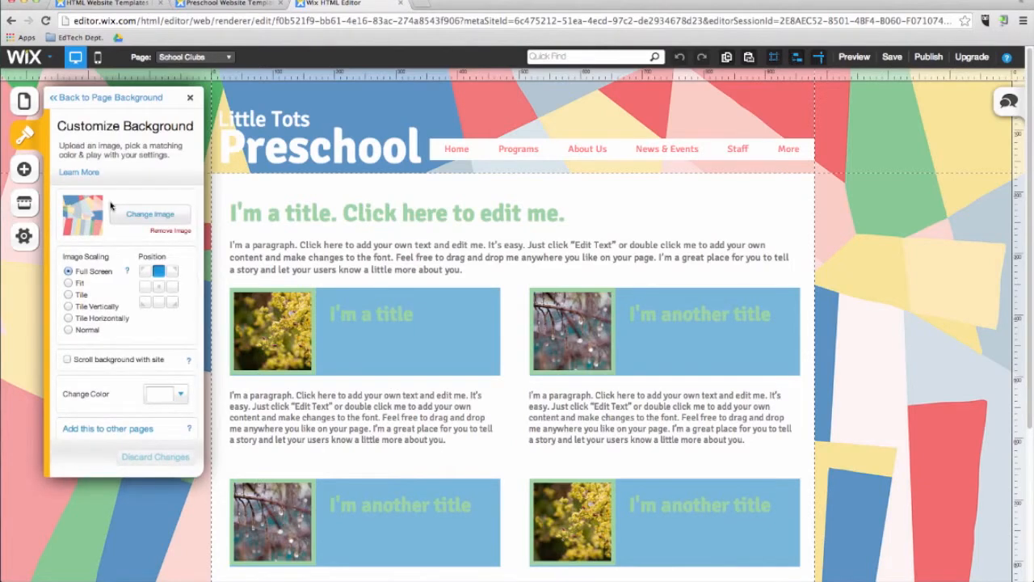
click(138, 219)
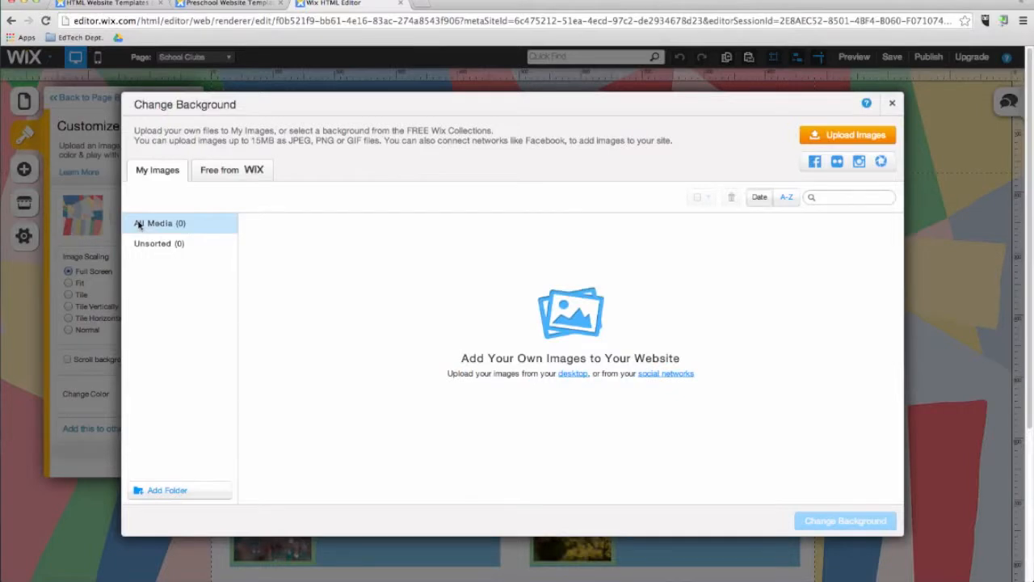
click(219, 173)
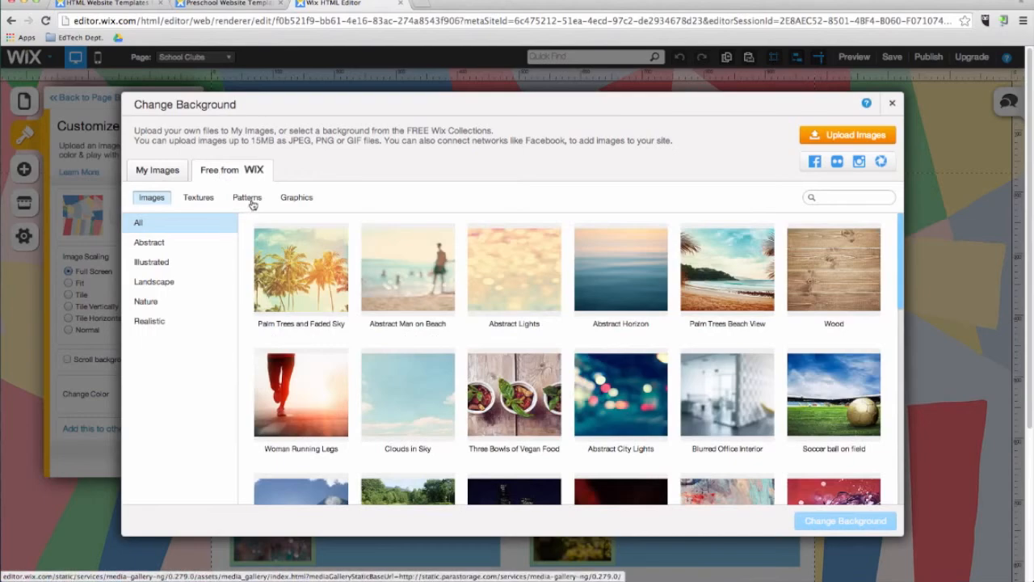
click(247, 197)
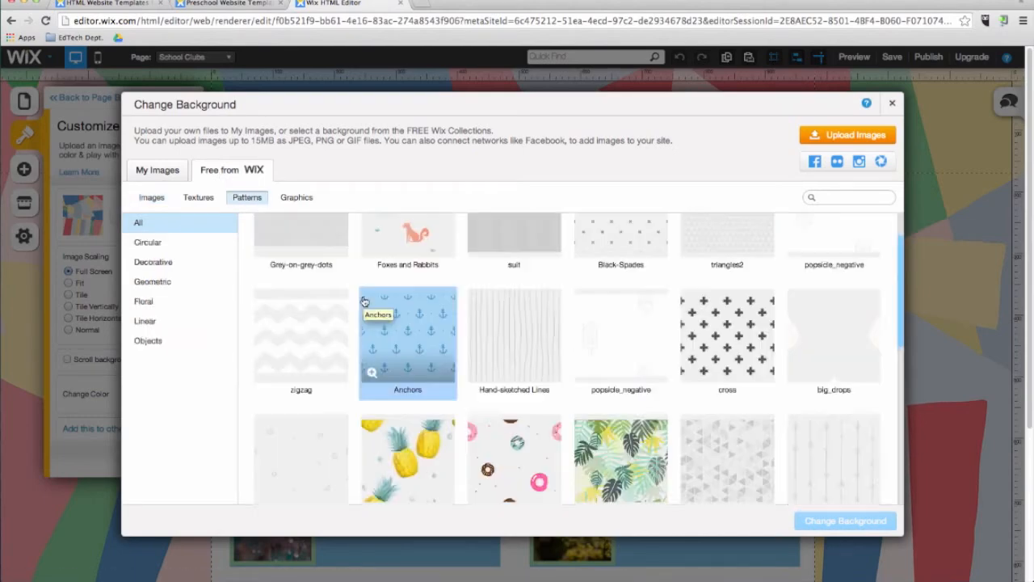
scroll(368, 303, down, 10)
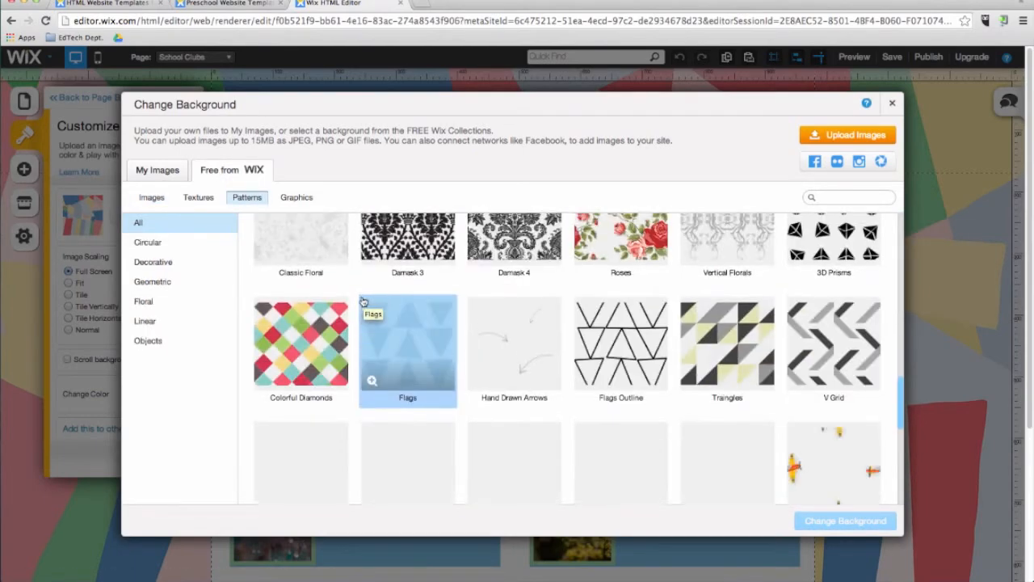
click(312, 335)
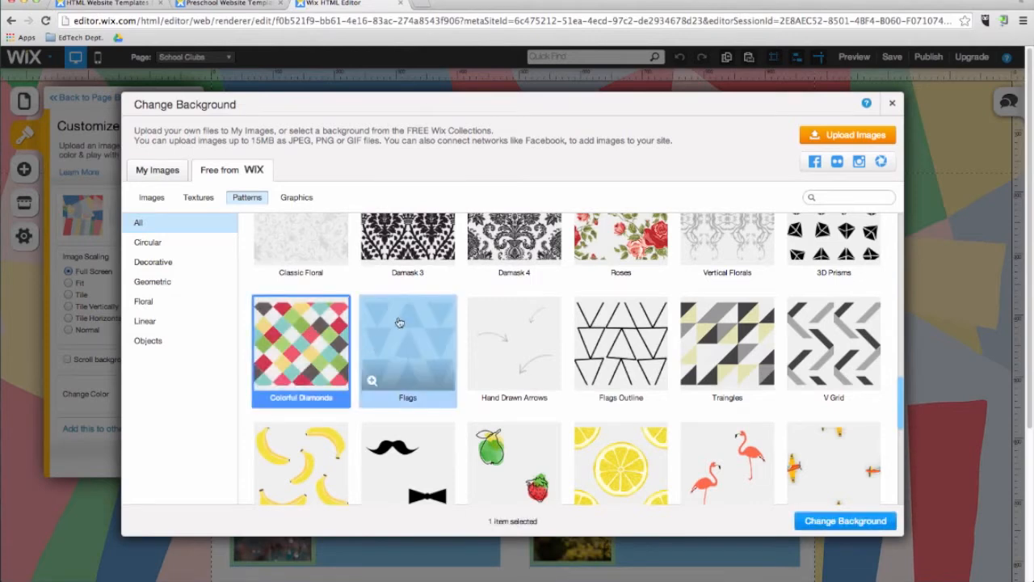
click(840, 521)
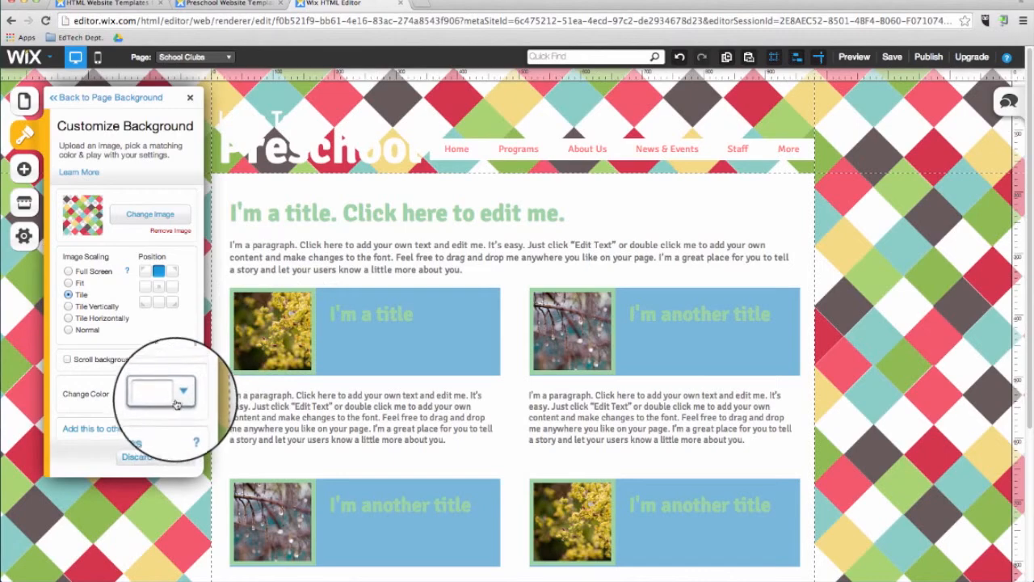
Set the colour behind the School Clubs background pattern to coral pink and return to the main design options.
click(177, 400)
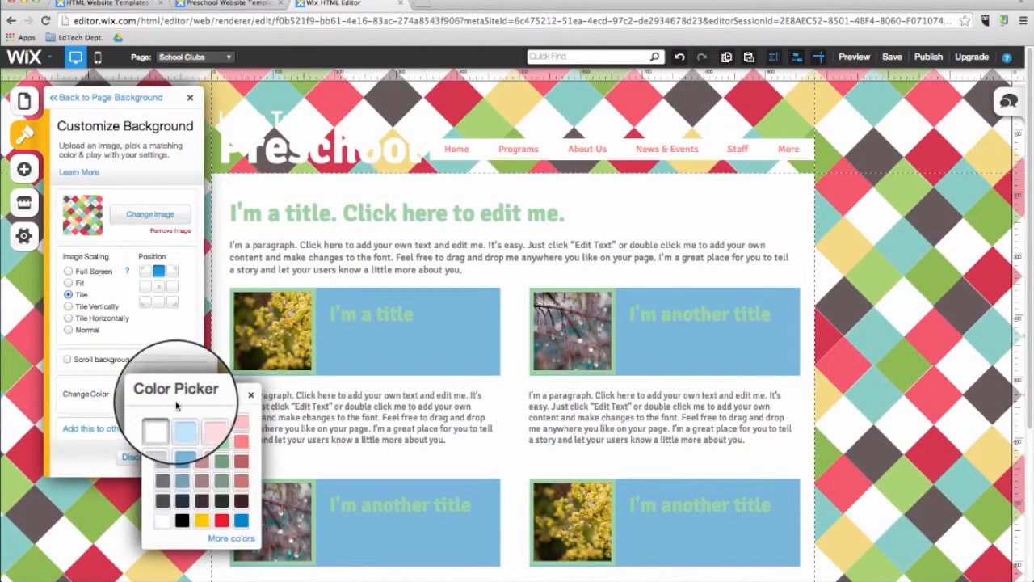
click(181, 426)
click(174, 396)
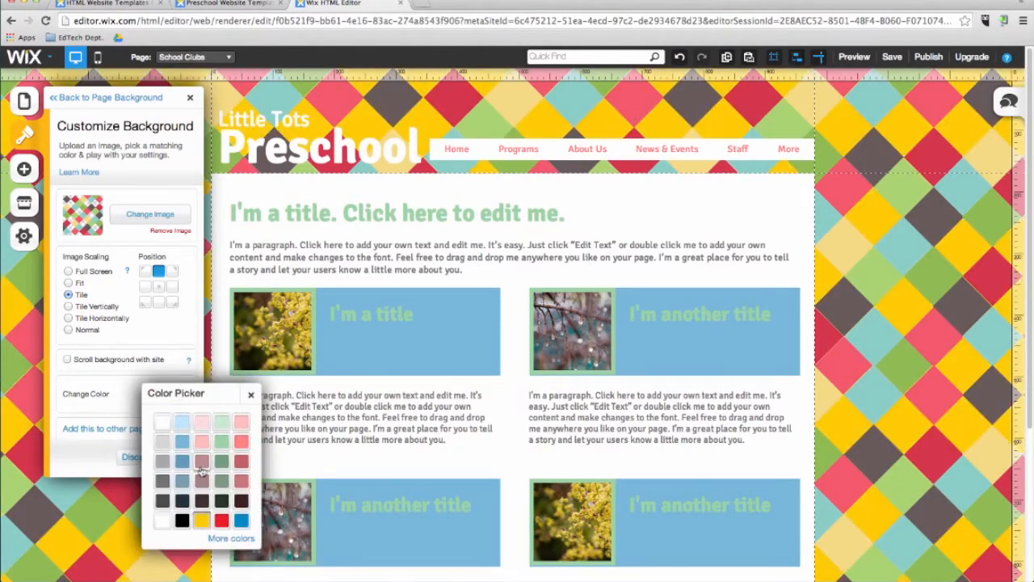
click(242, 445)
click(68, 98)
click(66, 97)
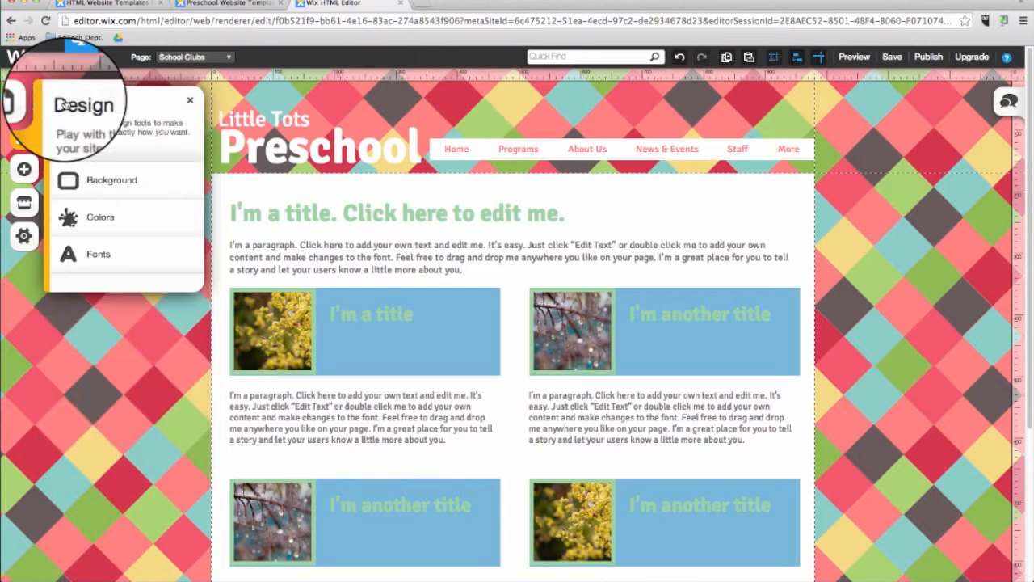
Apply the "I See Red" palette and soften its red main colour to dusty rose, finishing at the main design options.
click(96, 220)
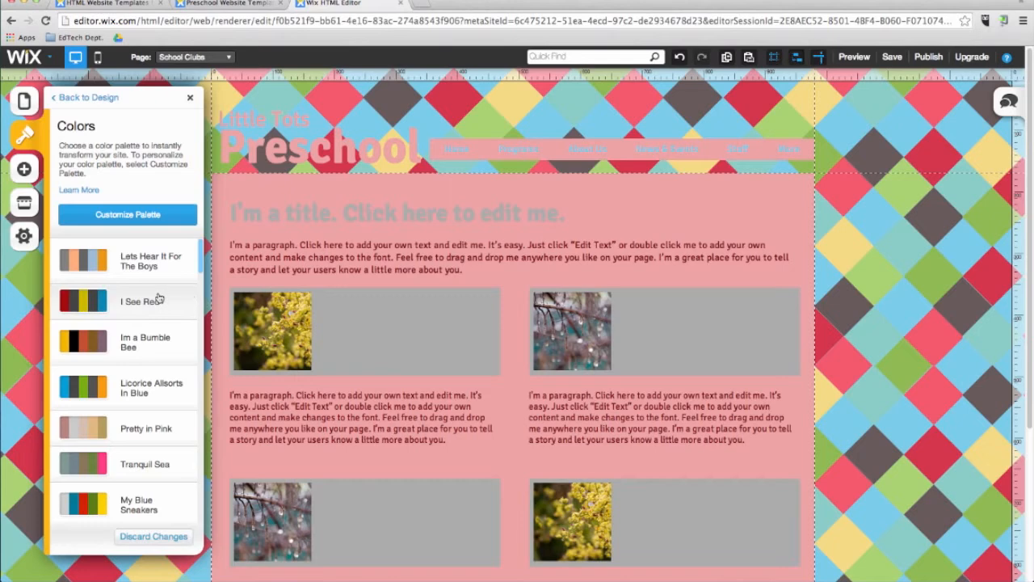
click(160, 223)
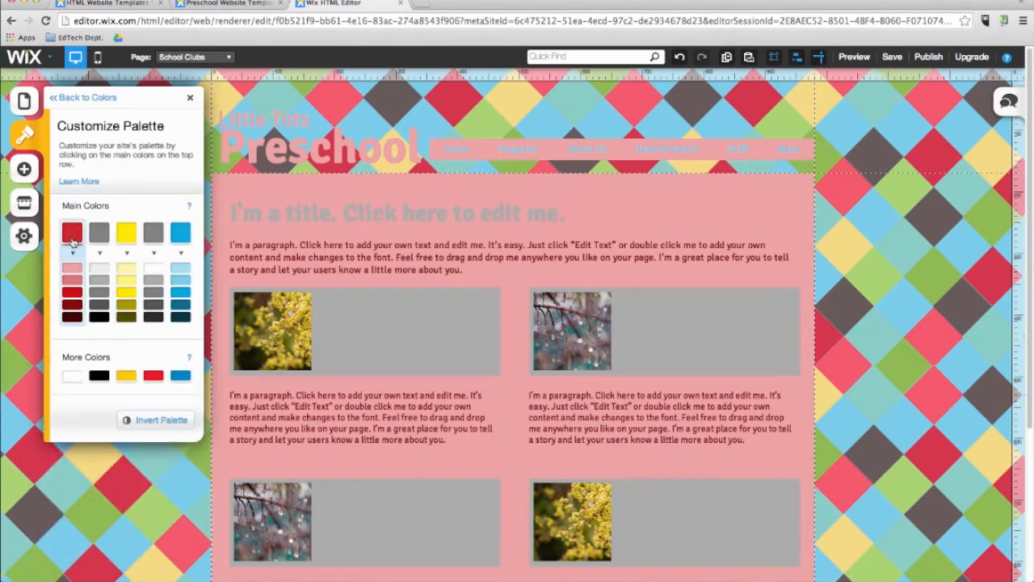
click(71, 257)
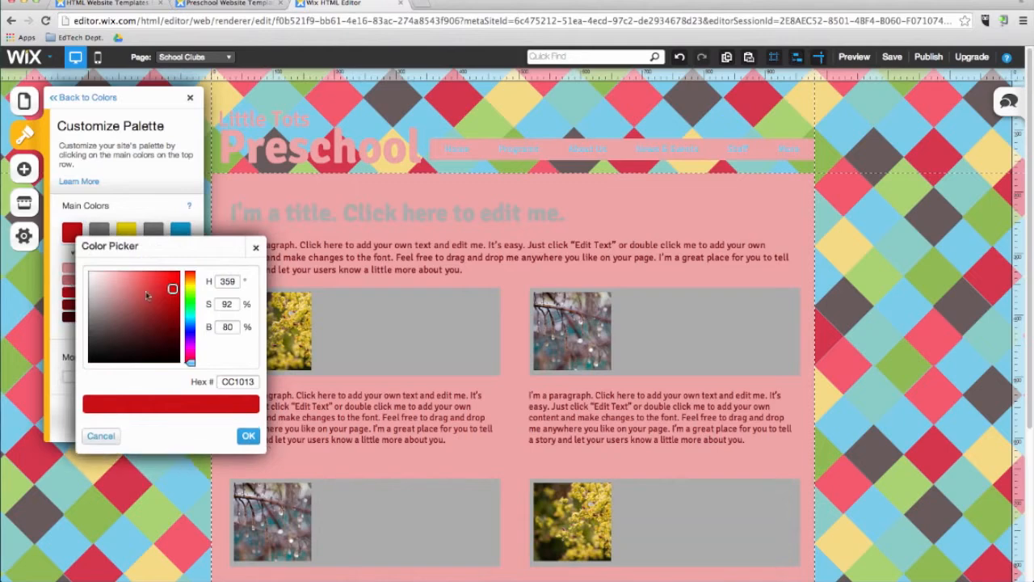
mouse_move(147, 293)
mouse_down()
mouse_move(156, 286)
mouse_move(131, 280)
mouse_up()
click(248, 436)
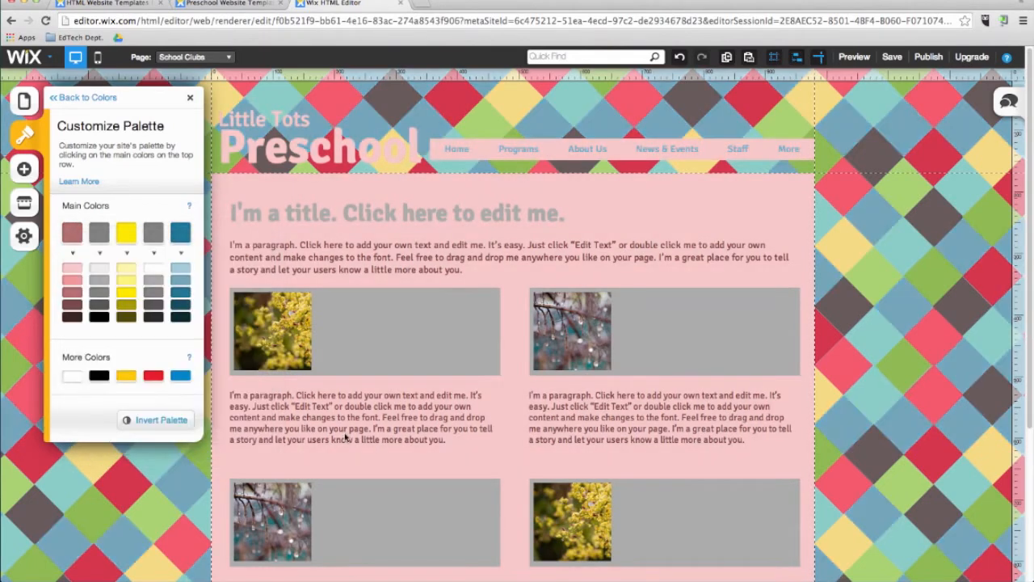
click(76, 97)
click(71, 99)
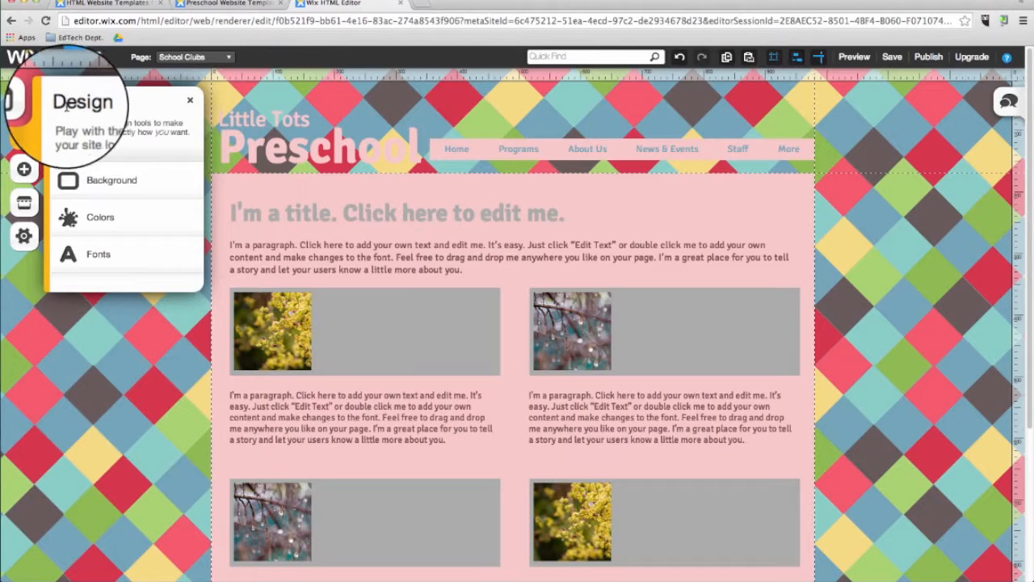
Apply the site font scheme with bold Lobster headings and Open Sans text, and open its font customisation.
click(121, 263)
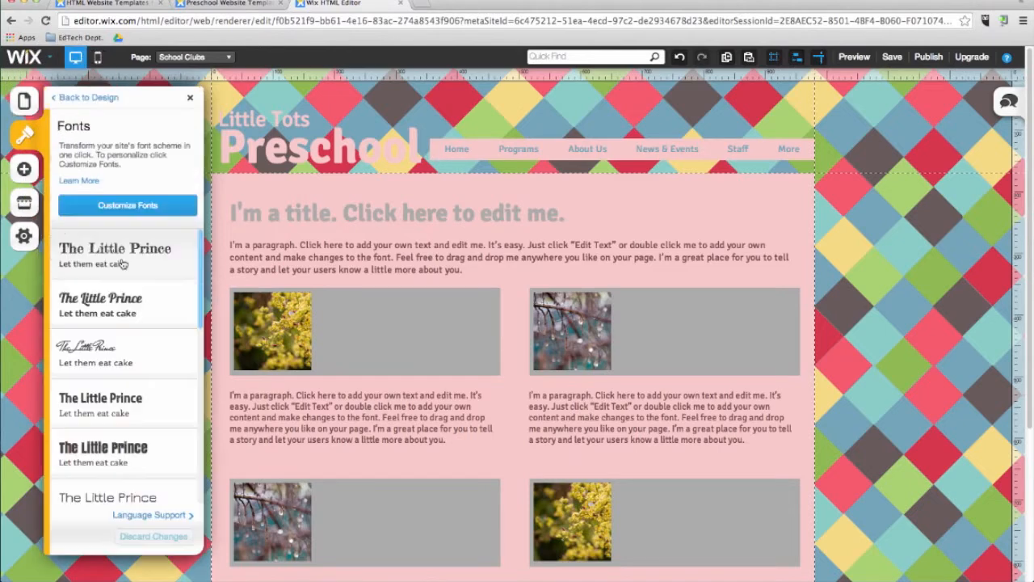
click(135, 312)
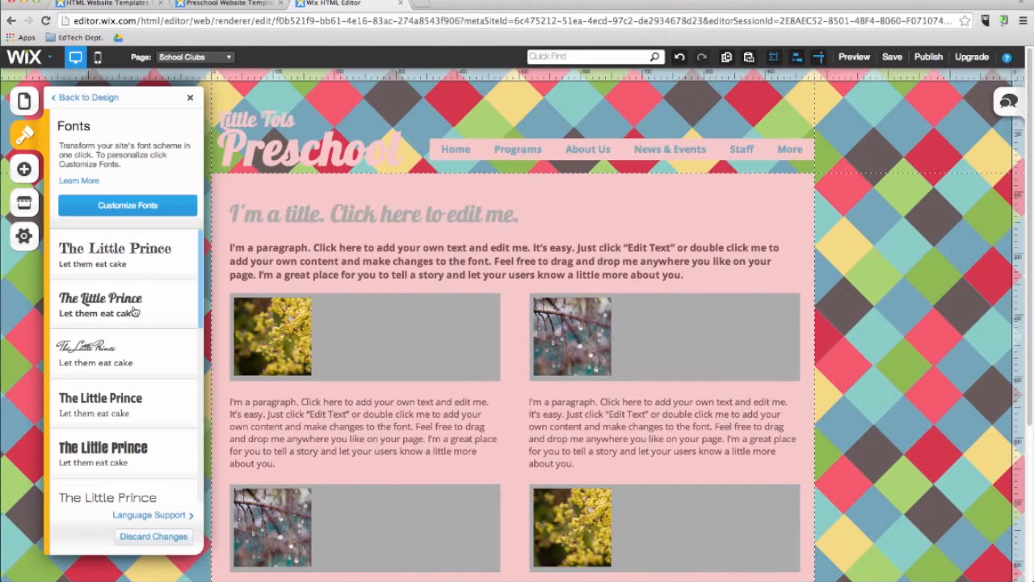
click(129, 206)
Customise the Title text style with the Monoton font at size 55.
click(135, 218)
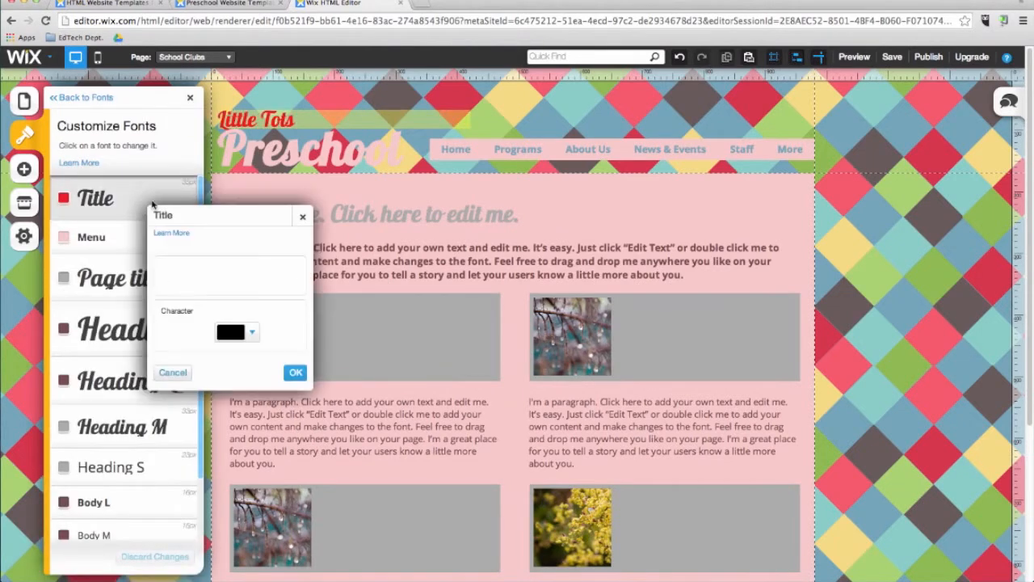
click(194, 339)
click(194, 339)
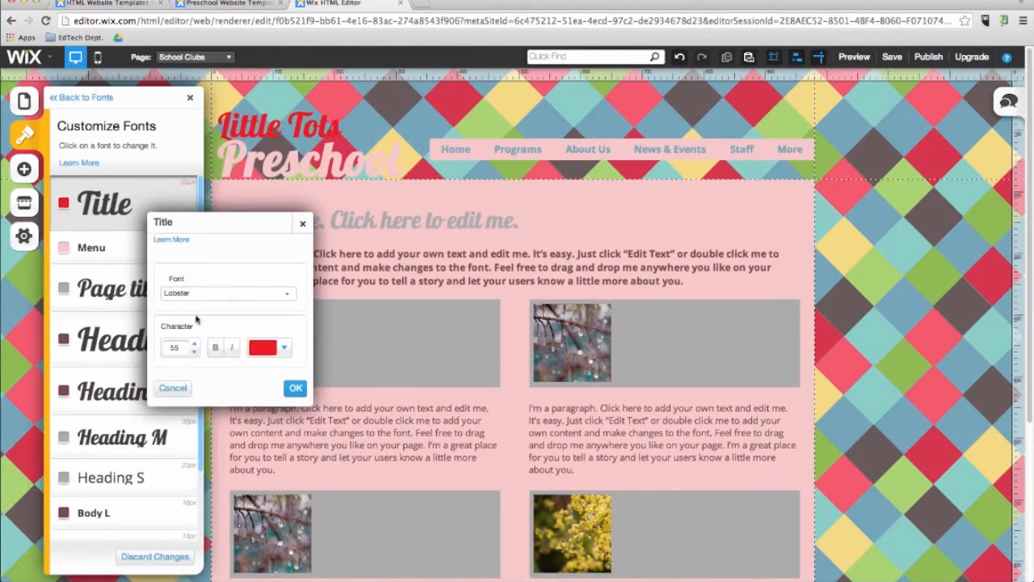
click(227, 290)
scroll(205, 388, down, 5)
scroll(205, 402, down, 3)
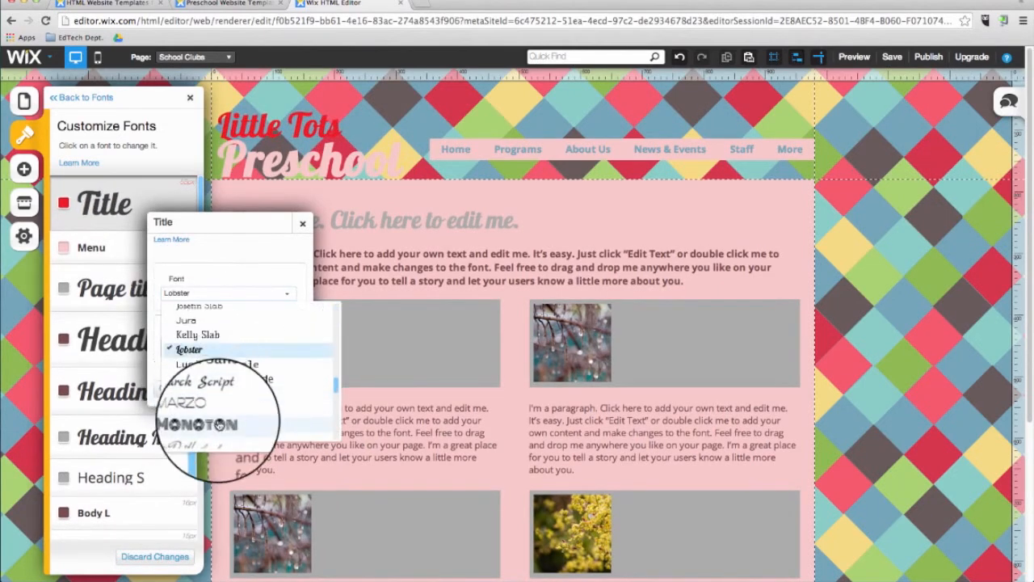
click(208, 428)
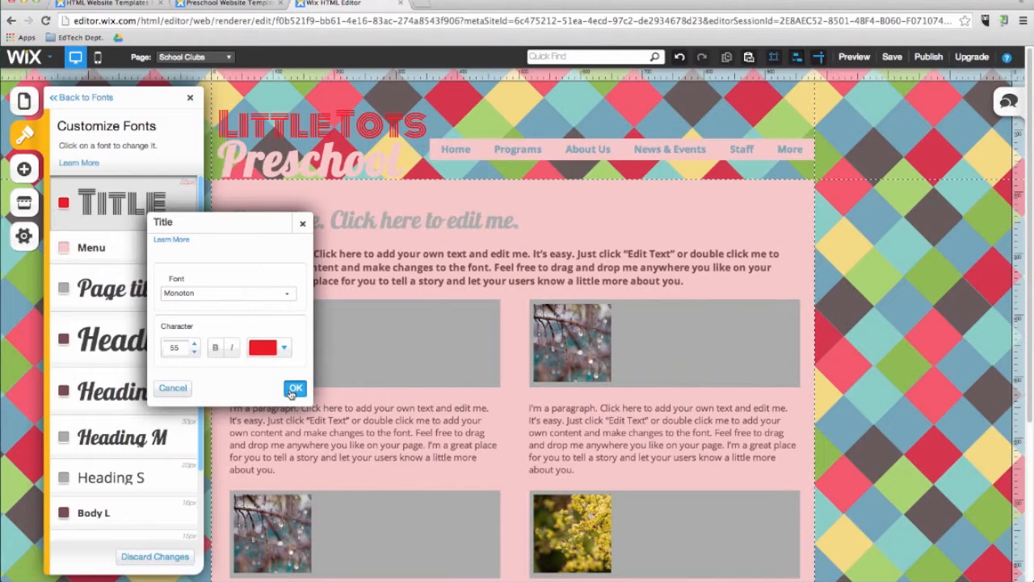
click(293, 390)
Set the Menu text style's font to FB Blue Gothic and preview the site.
click(113, 247)
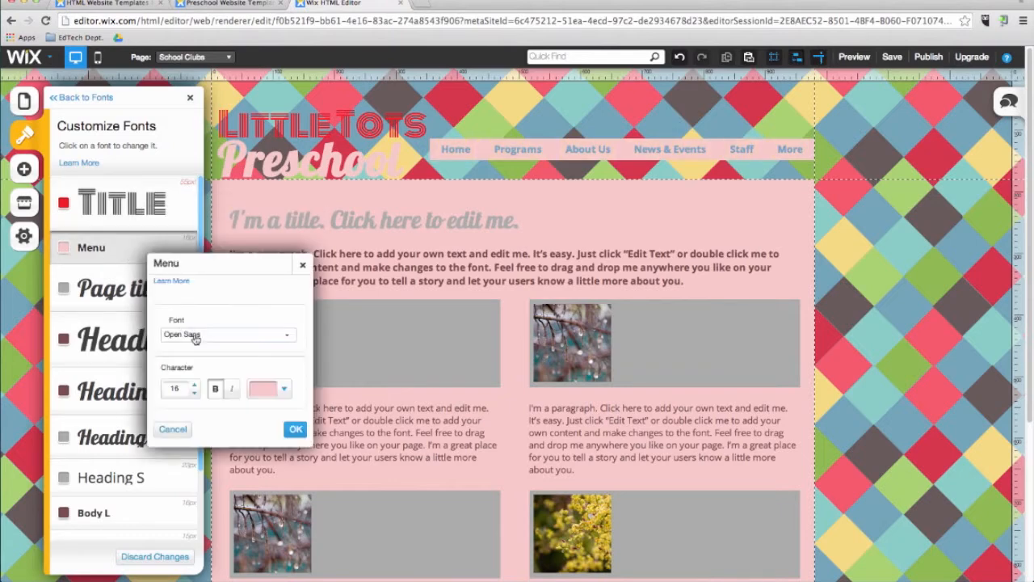
click(195, 337)
click(207, 380)
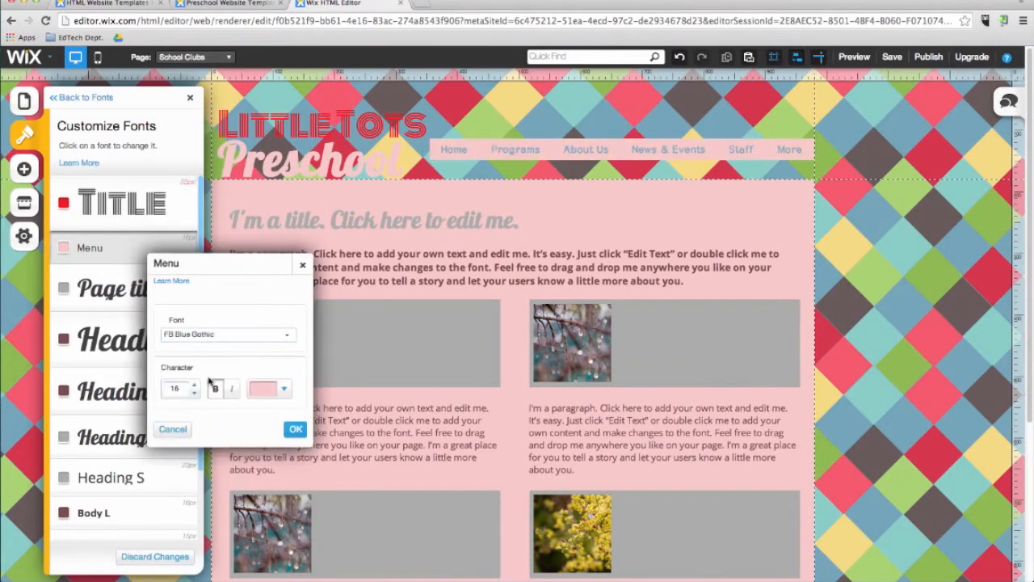
click(294, 431)
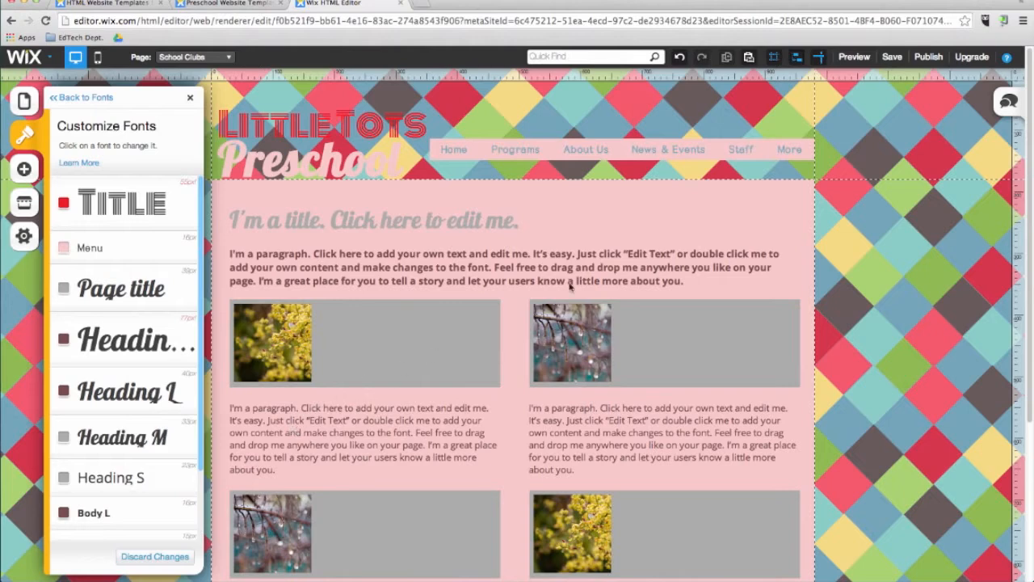
click(853, 56)
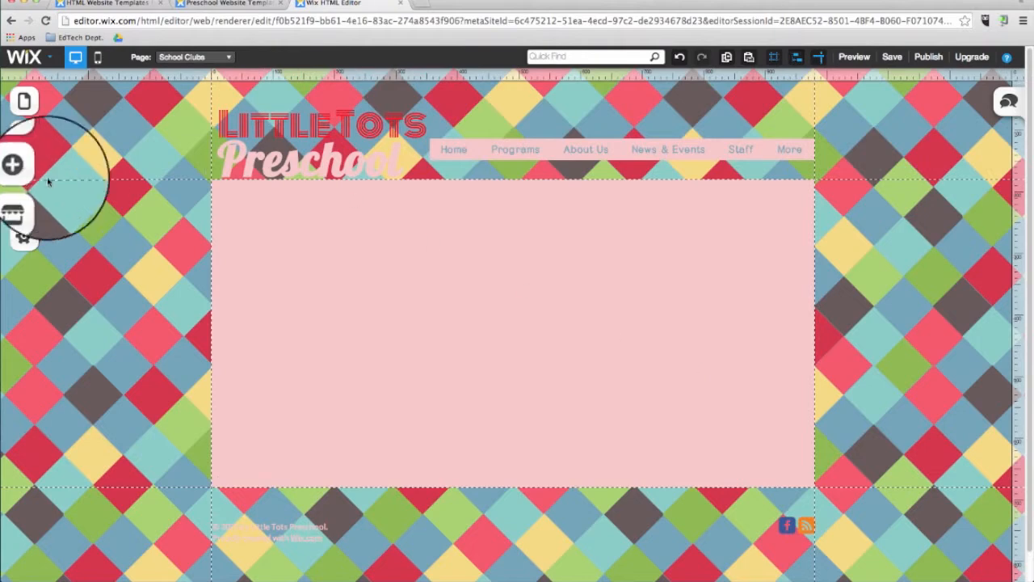
Add a title reading "School Clubs" at the upper-left corner of the empty page content area.
click(24, 172)
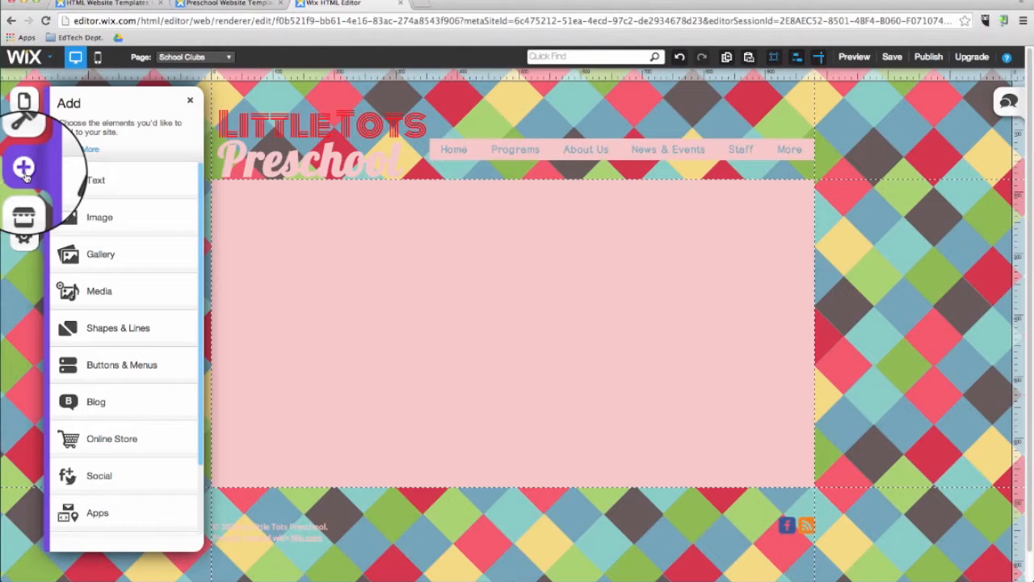
click(97, 194)
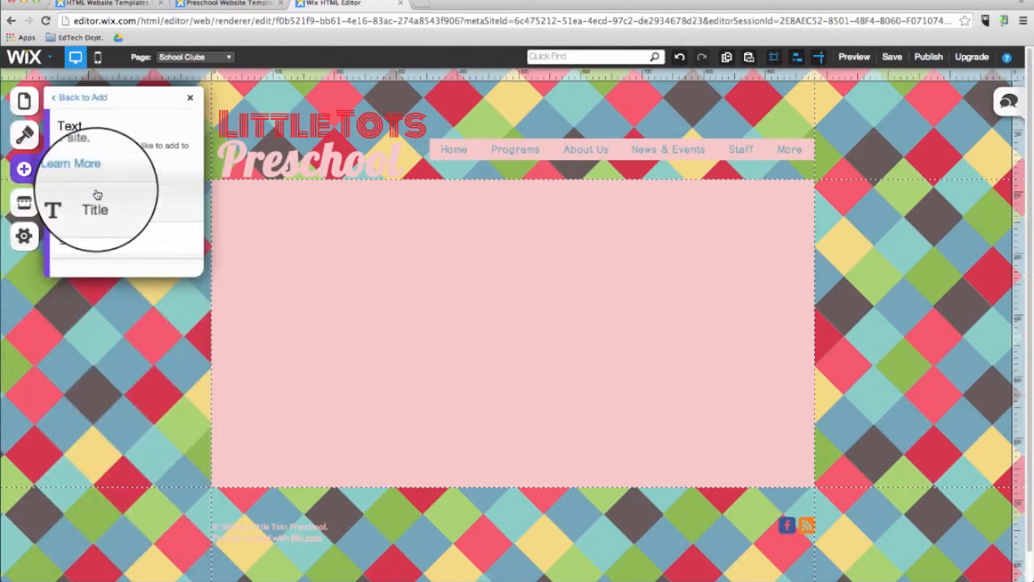
click(116, 211)
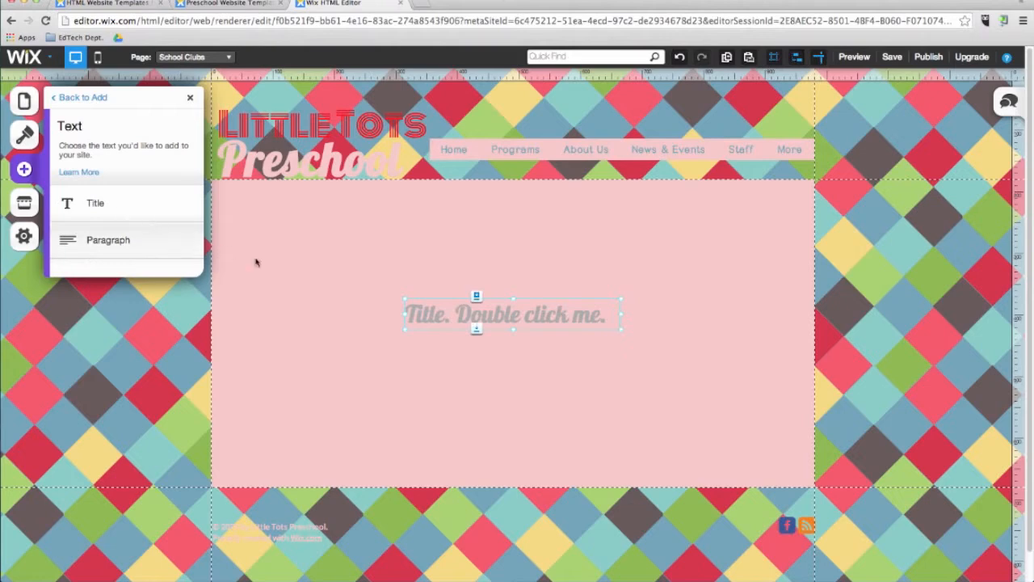
drag(474, 315, 293, 208)
right_click(292, 209)
double_click(293, 208)
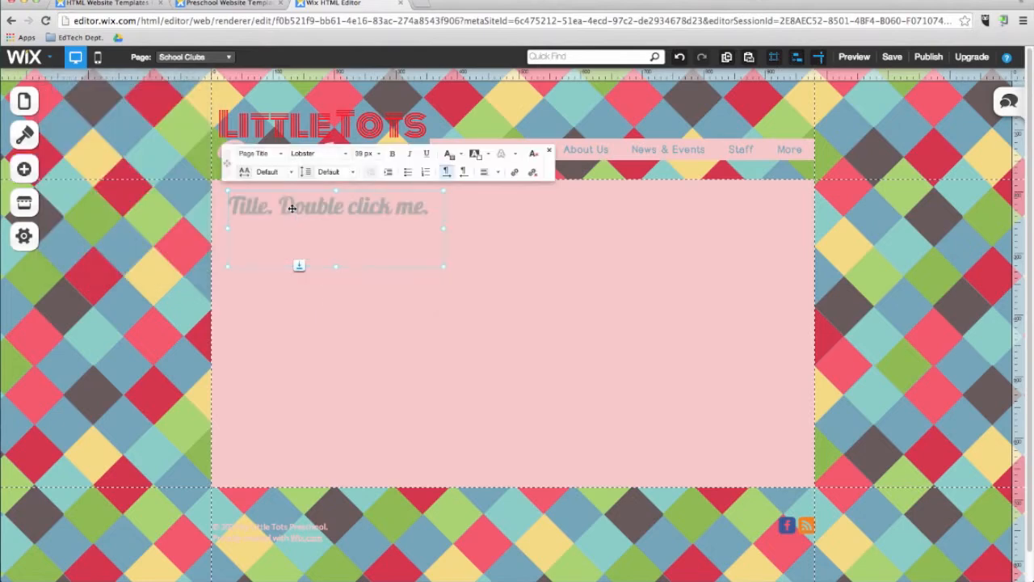
triple_click(298, 211)
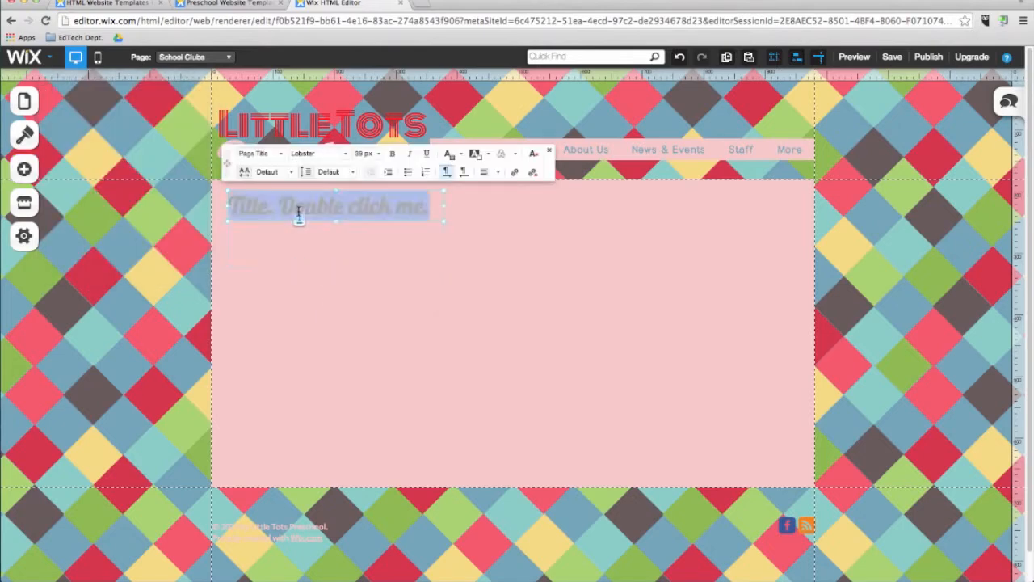
text(School Clubs)
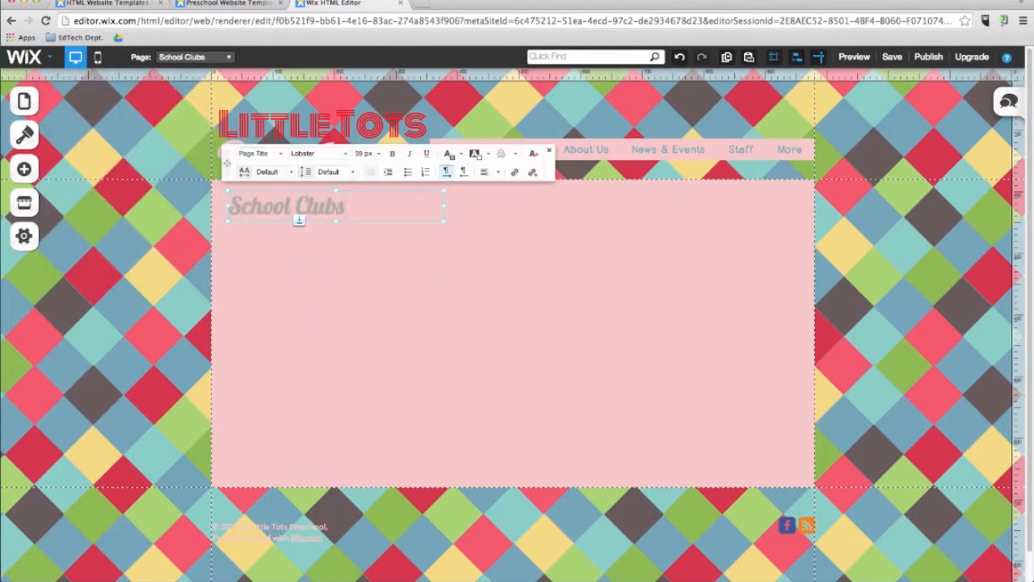
Add a paragraph directly below the School Clubs title reading "Here are some of the great after-school programs we provide!".
click(23, 169)
click(105, 194)
click(108, 239)
drag(481, 339, 286, 246)
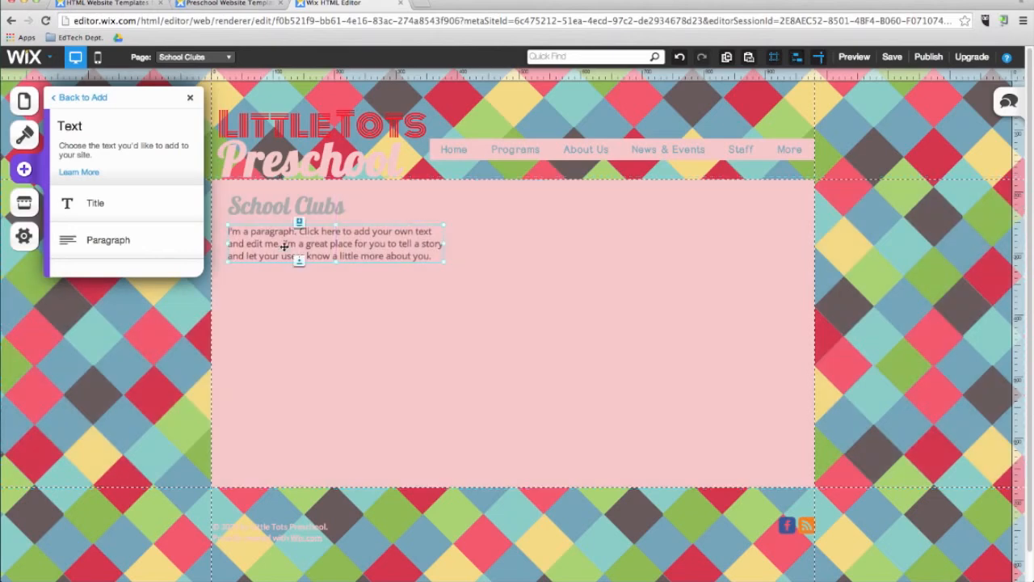
double_click(296, 259)
key(ctrl+a)
text(Here are some of the great after-school programs we provide)
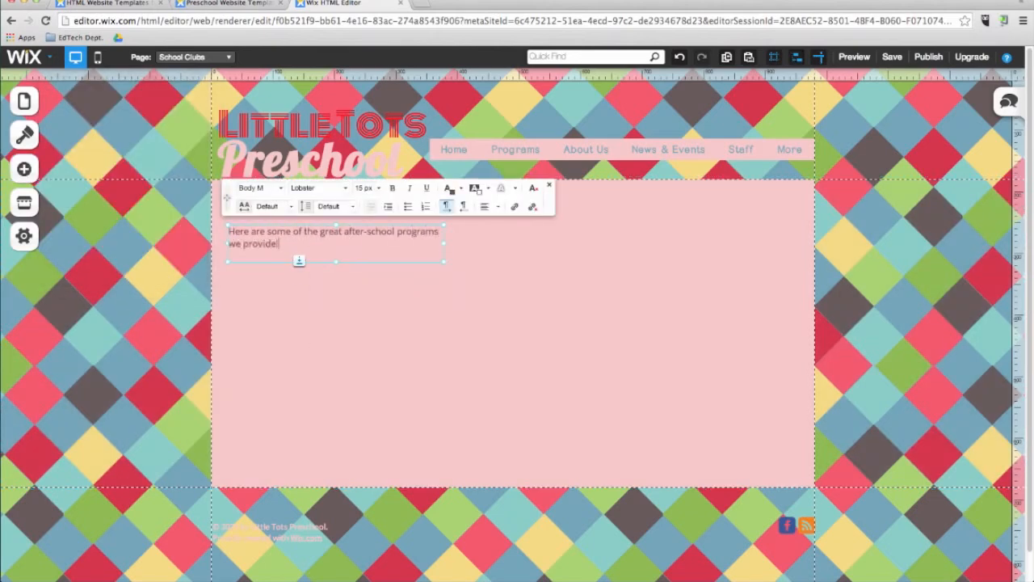
Format the whole paragraph in the Dotum font at 24 px.
drag(289, 246, 230, 230)
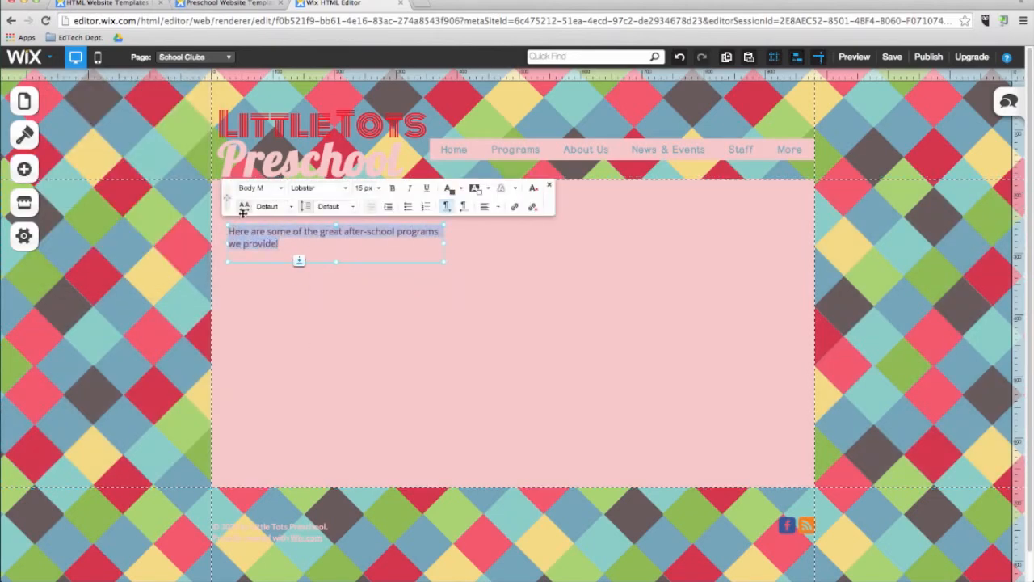
click(346, 190)
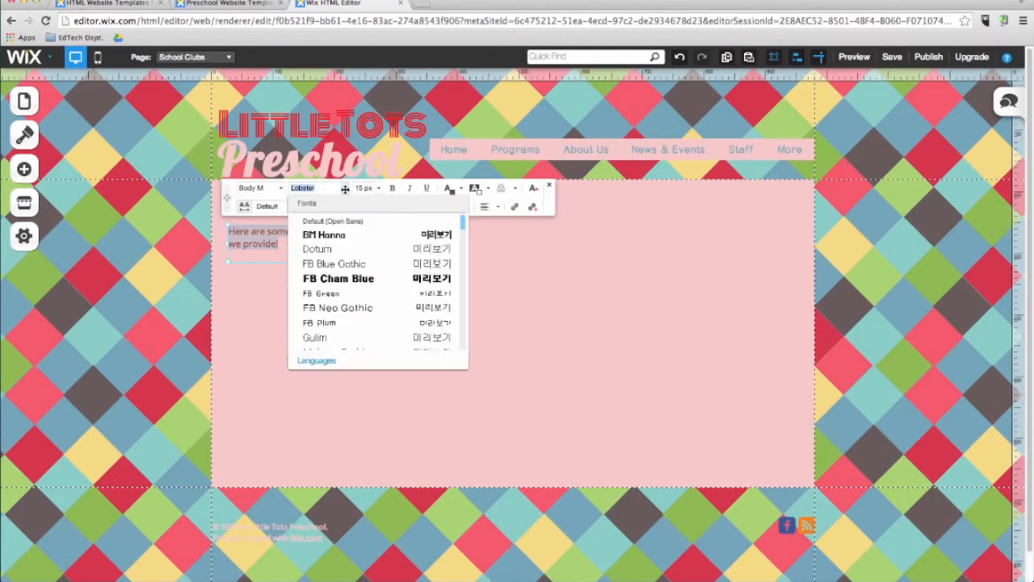
click(342, 249)
click(374, 187)
click(377, 296)
click(368, 187)
scroll(421, 275, down, 1)
click(376, 290)
click(376, 188)
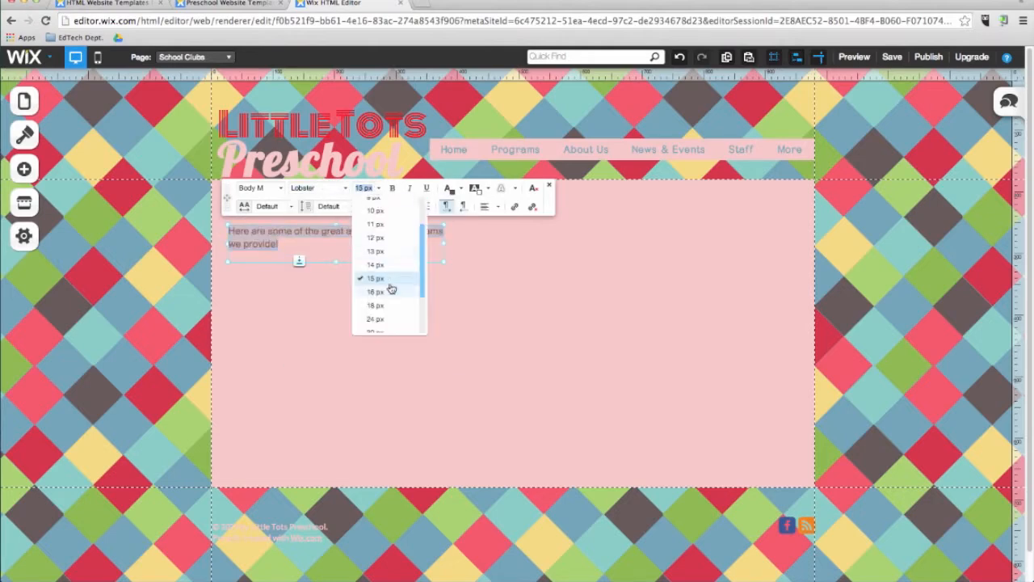
click(393, 321)
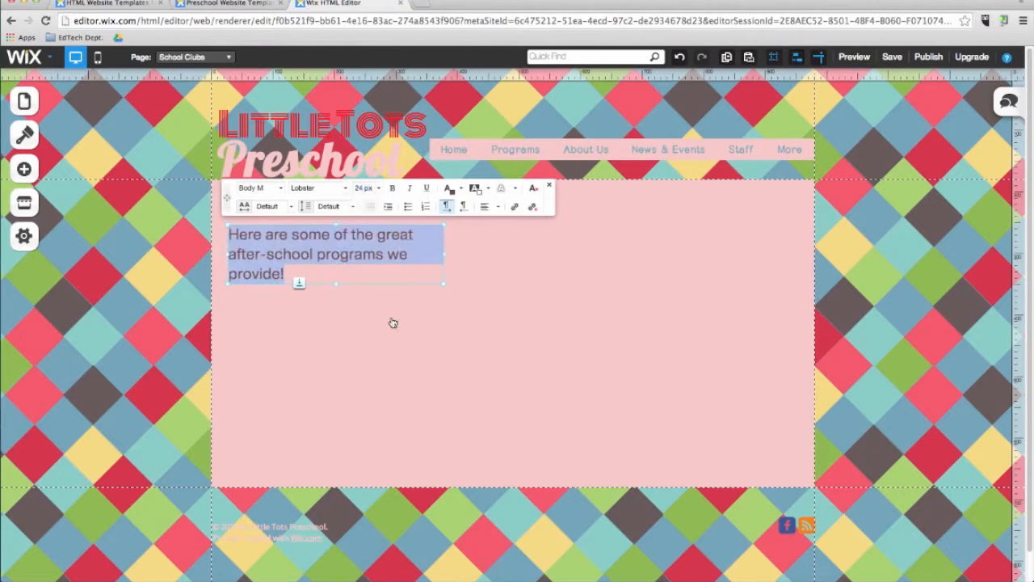
click(466, 282)
Start adding an image from the free Wix picture collection and search it for "children".
click(24, 169)
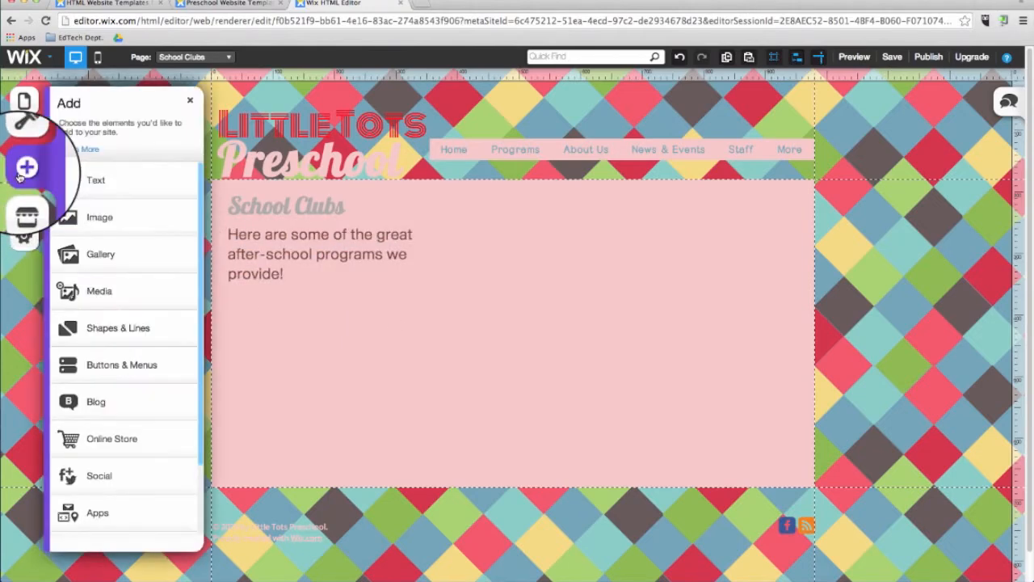
click(93, 225)
click(107, 189)
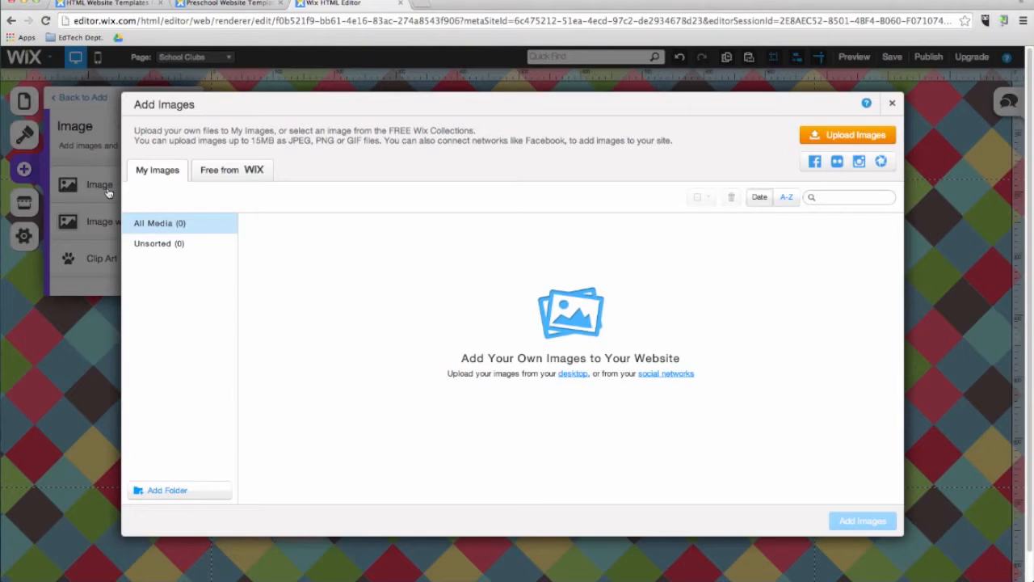
click(242, 178)
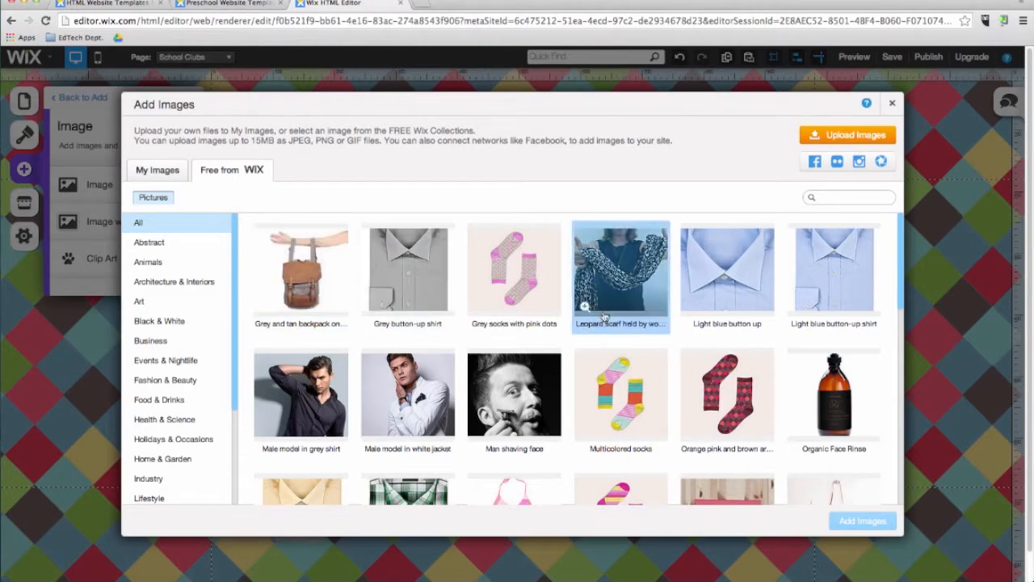
click(871, 198)
text(children)
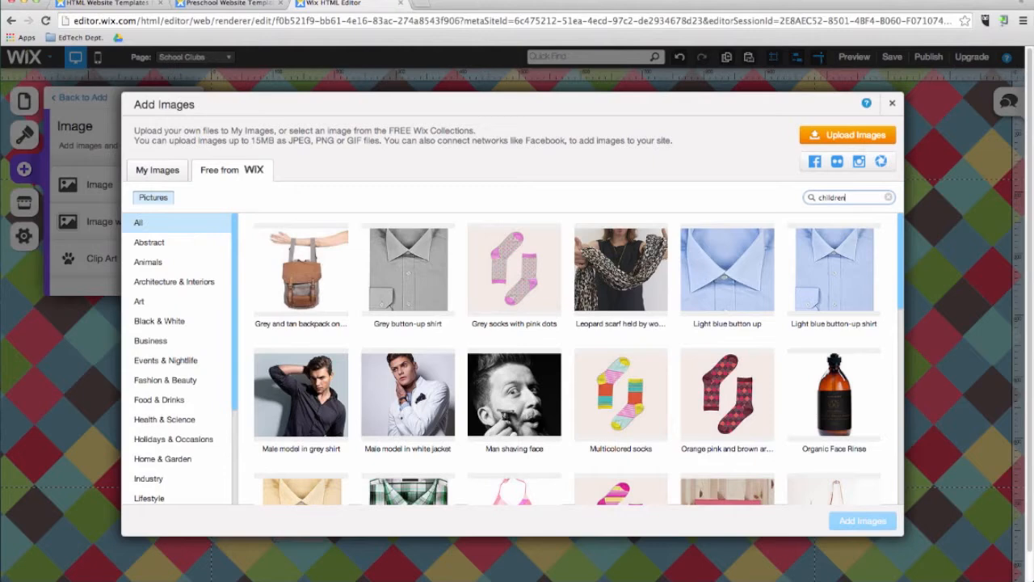
key(Return)
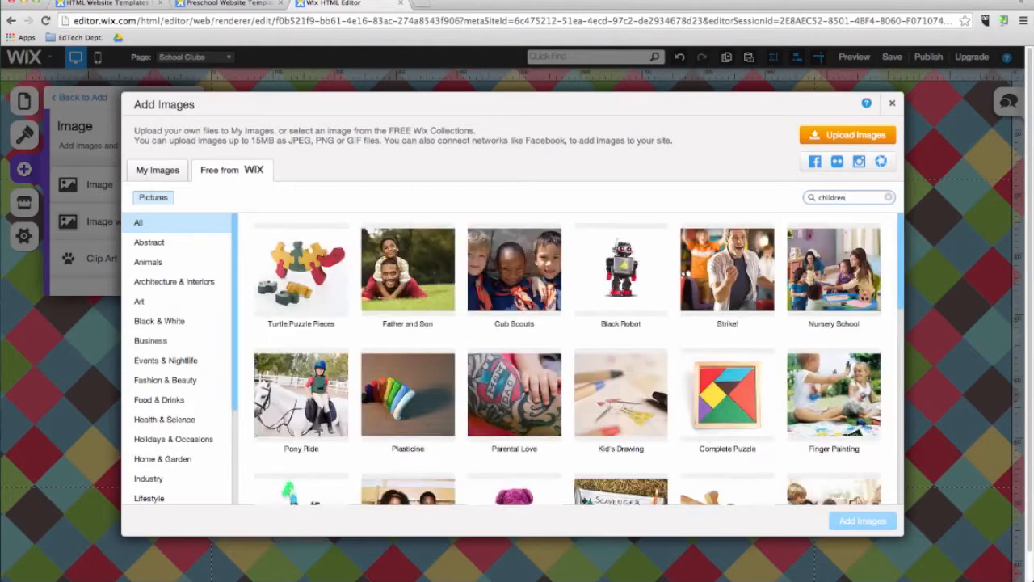
Insert the "Cub Scouts" picture and place it below and to the right of the paragraph.
click(516, 276)
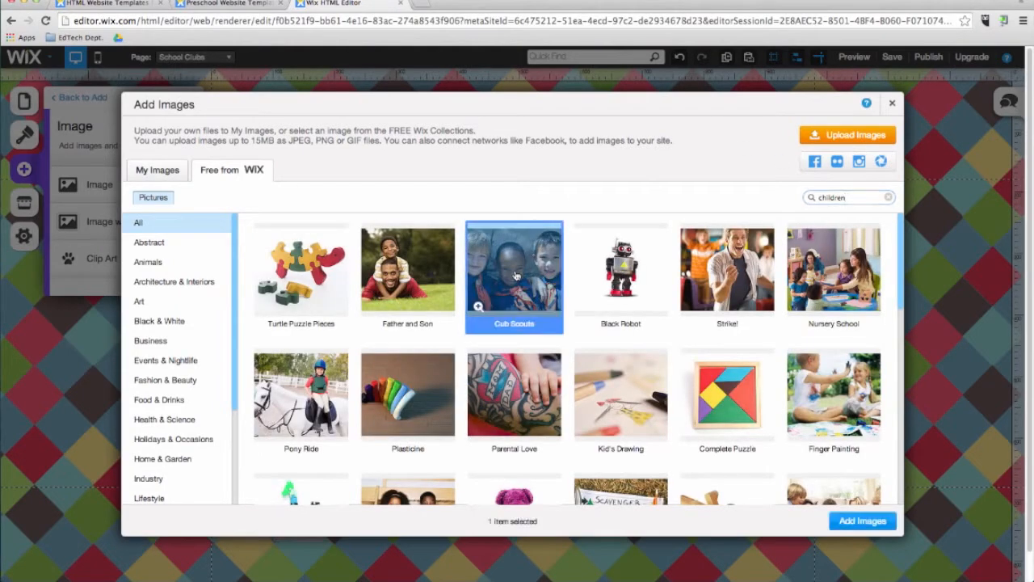
click(846, 521)
drag(589, 388, 633, 445)
Start adding clip art from the free Wix collection and search it for "school".
click(24, 170)
scroll(110, 358, down, 2)
scroll(111, 362, up, 2)
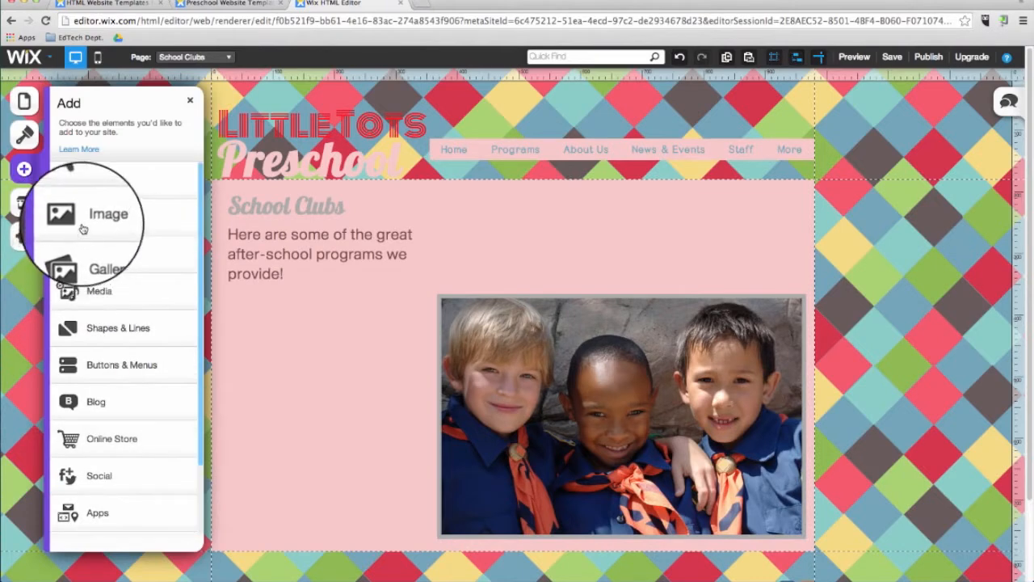
click(81, 230)
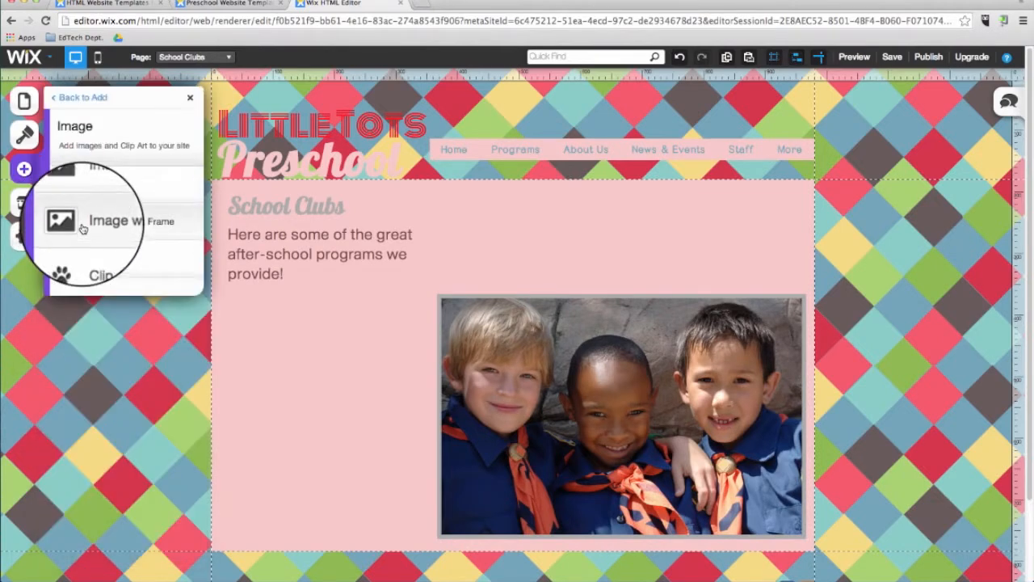
click(112, 273)
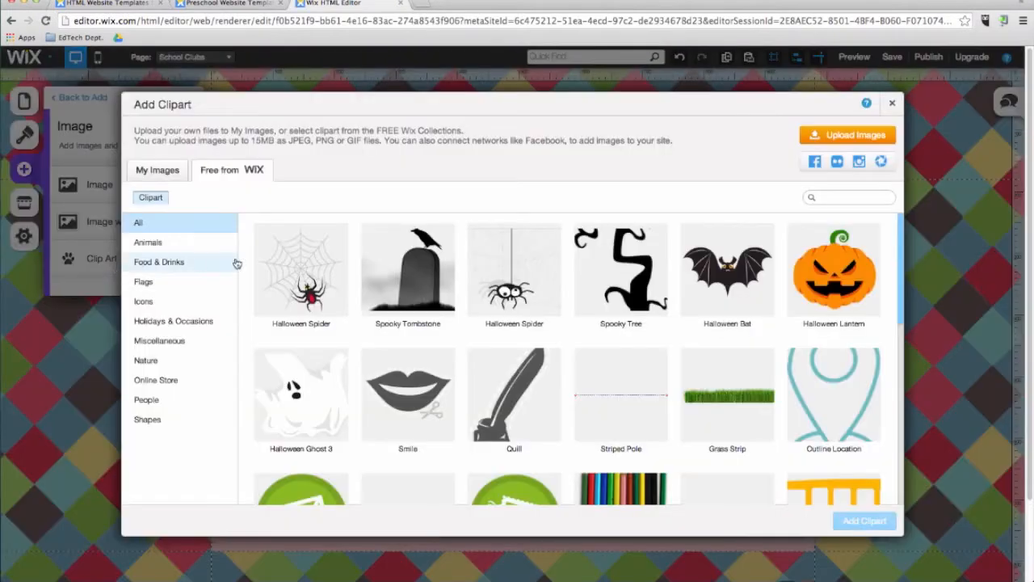
click(863, 198)
text(school)
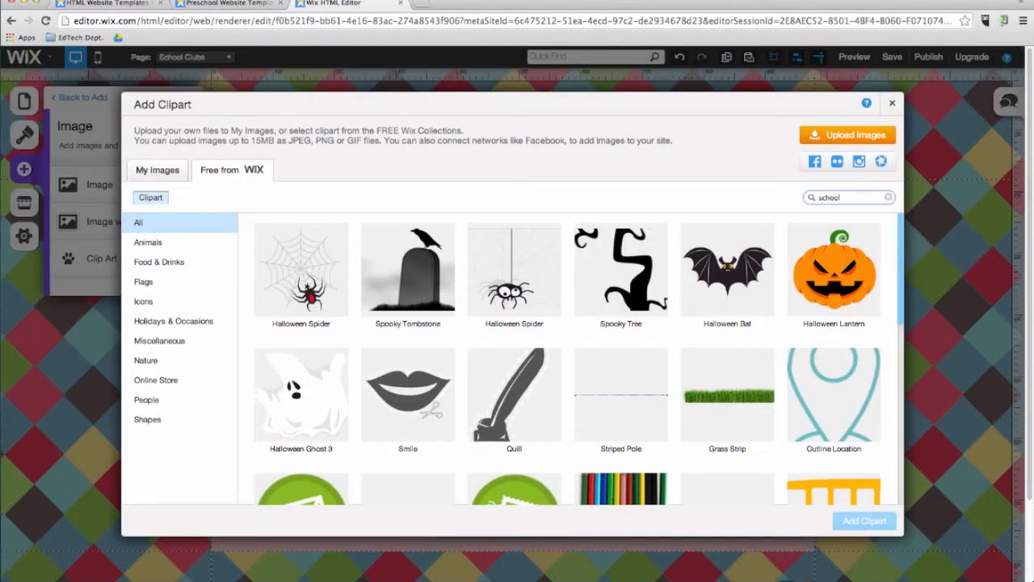
key(Return)
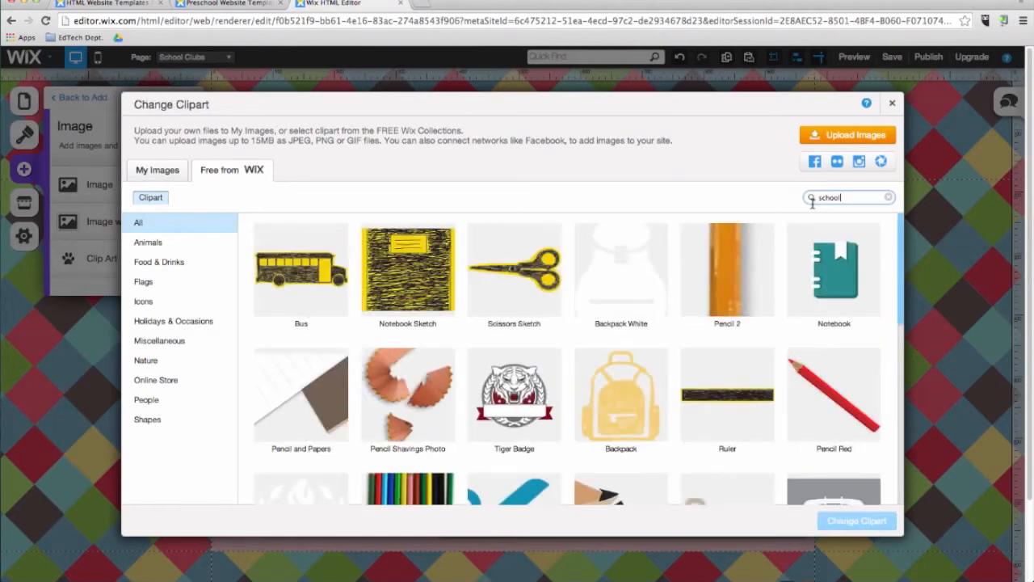
Insert the "Notebook" clip art and enlarge it slightly to fill the space above the right end of the Cub Scouts picture.
click(835, 271)
click(885, 517)
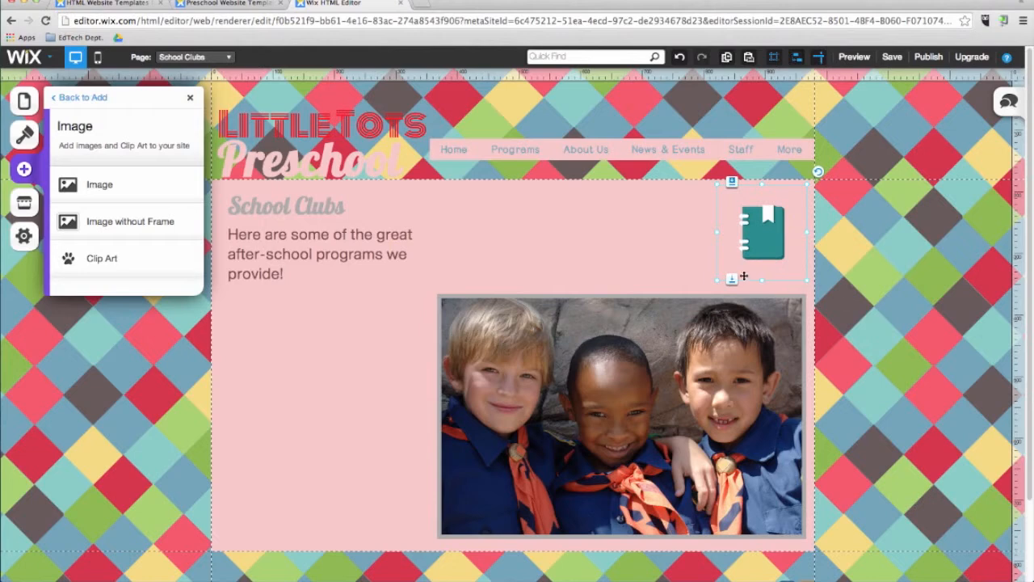
drag(716, 281, 715, 281)
click(703, 284)
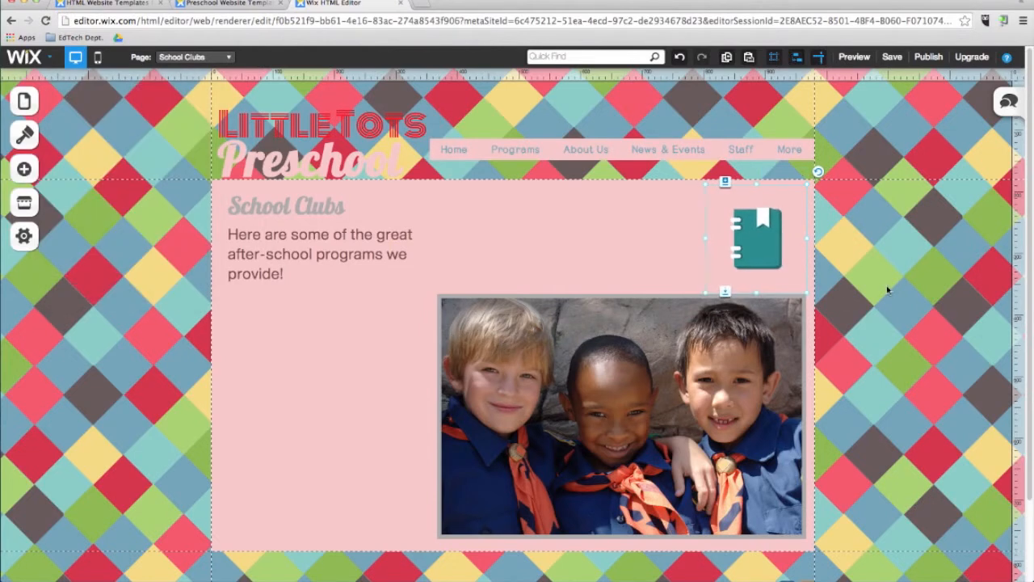
Add a 3D Carousel gallery to the School Clubs page and place it centred below the Cub Scouts picture.
click(23, 169)
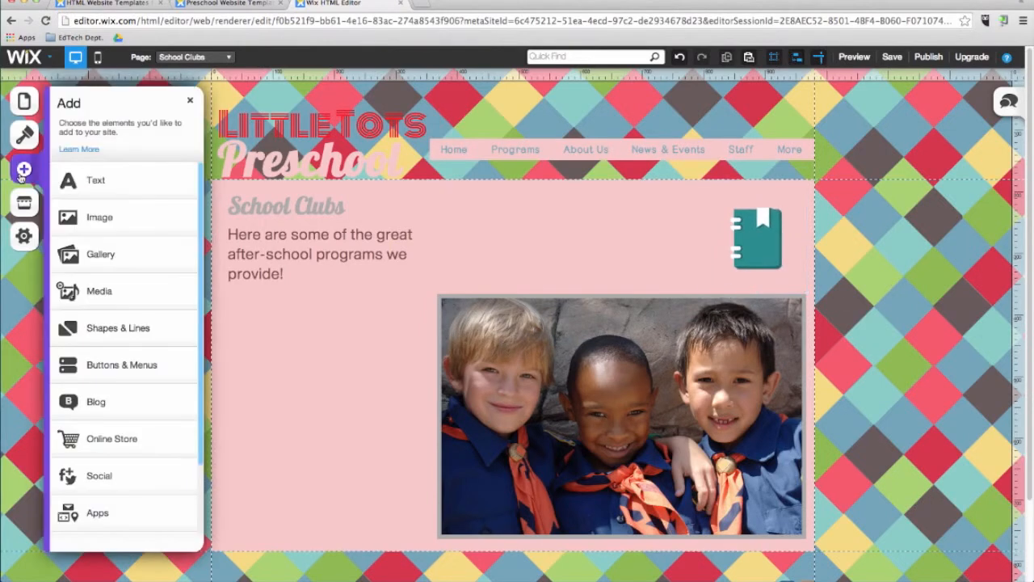
click(105, 267)
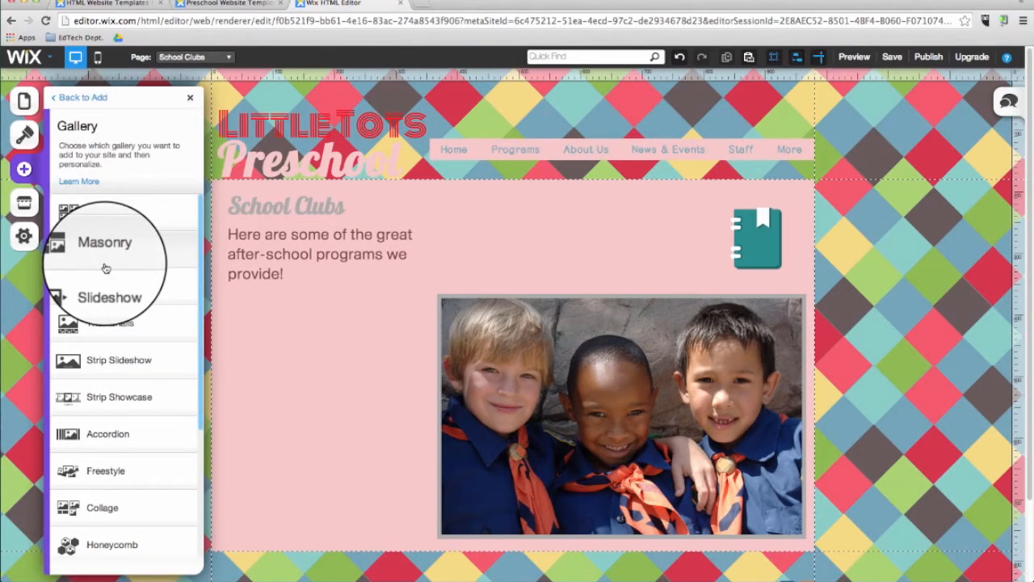
scroll(109, 340, down, 5)
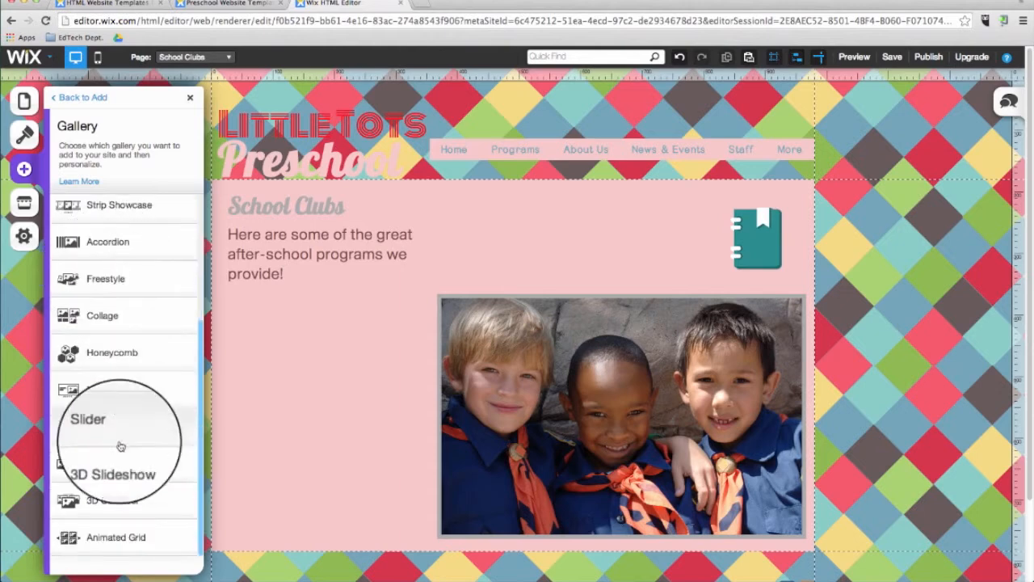
click(117, 503)
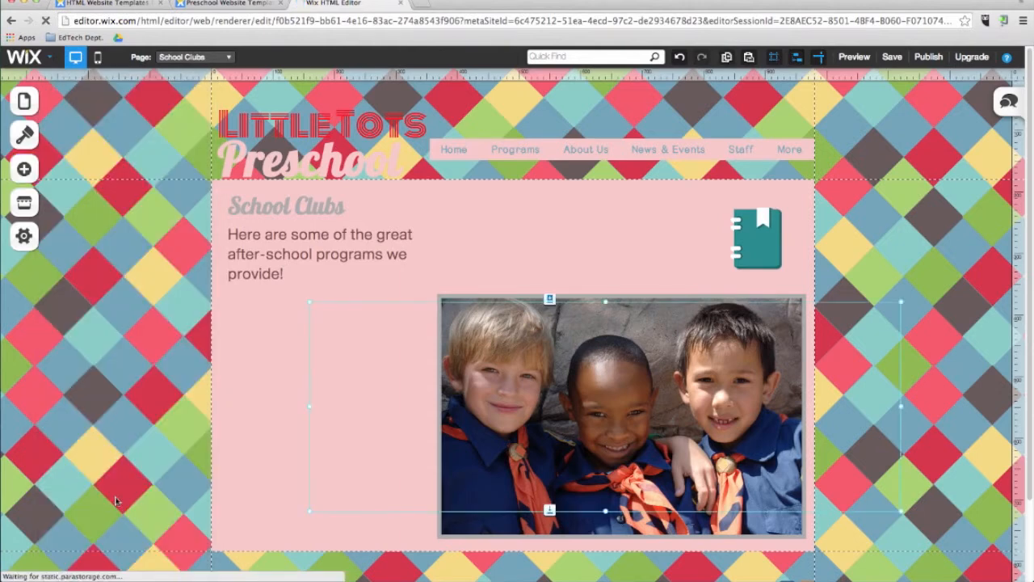
drag(596, 385, 516, 464)
scroll(516, 465, down, 1)
scroll(517, 465, down, 4)
drag(518, 387, 505, 552)
click(889, 369)
scroll(890, 369, down, 4)
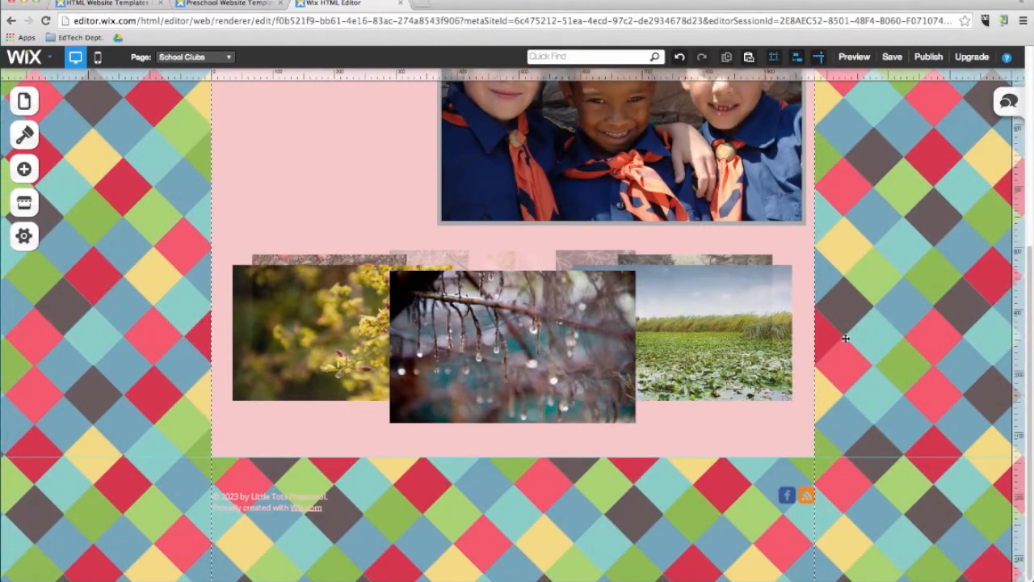
Start adding images to the 3D Carousel from the free Wix picture collection and search it for "children".
click(568, 370)
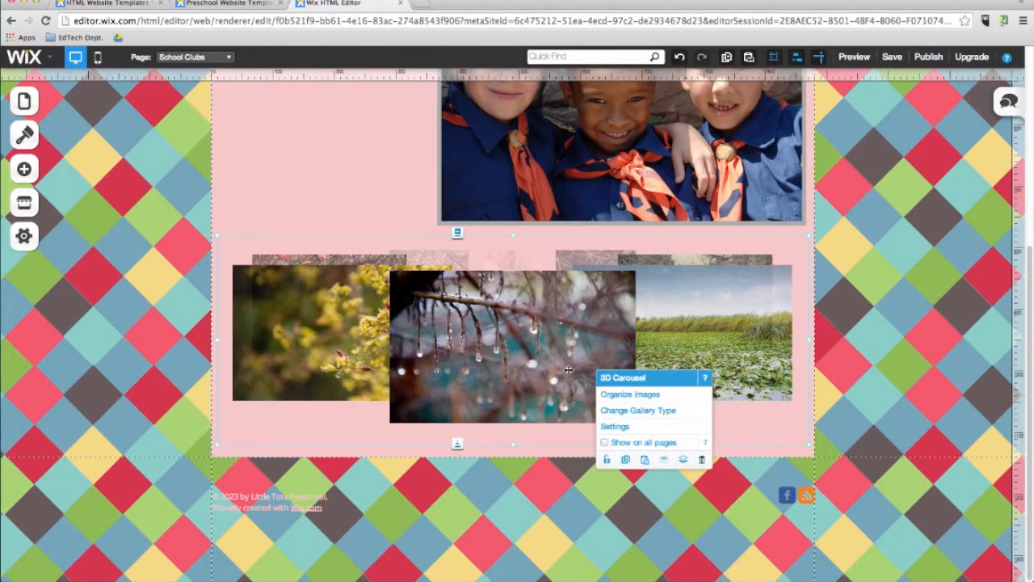
click(620, 396)
click(520, 333)
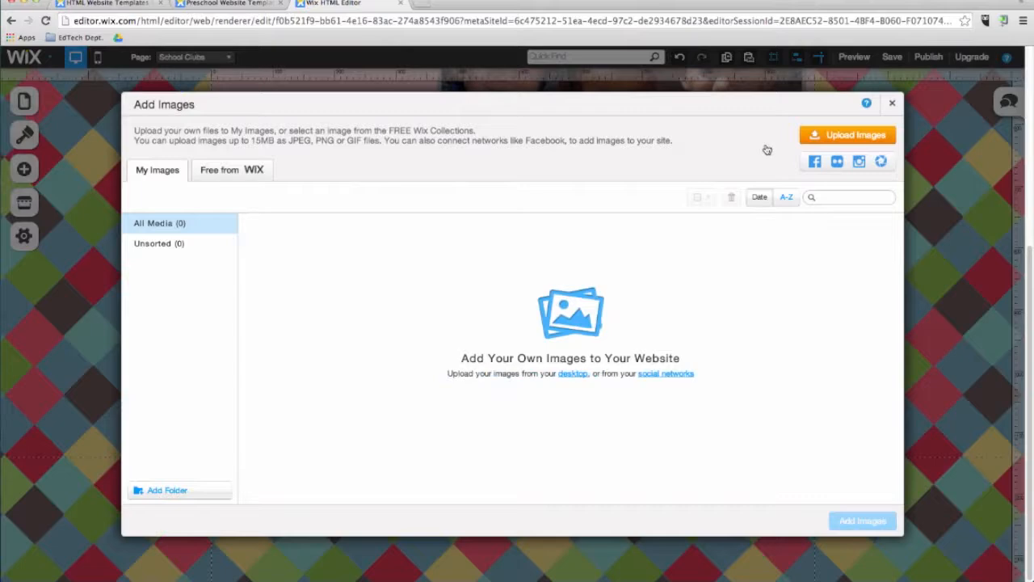
click(212, 173)
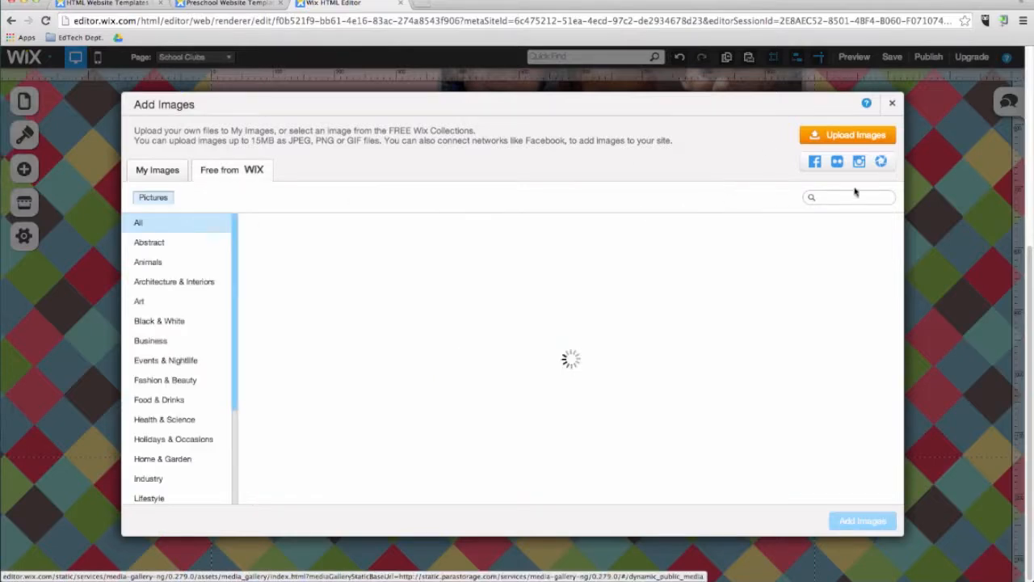
click(855, 196)
text(children)
key(Return)
Fill the carousel with the Black Robot, Pony Ride, Finger Painting, Kid's Drawing, Scavenger Hunt Map and Little League pictures.
click(614, 270)
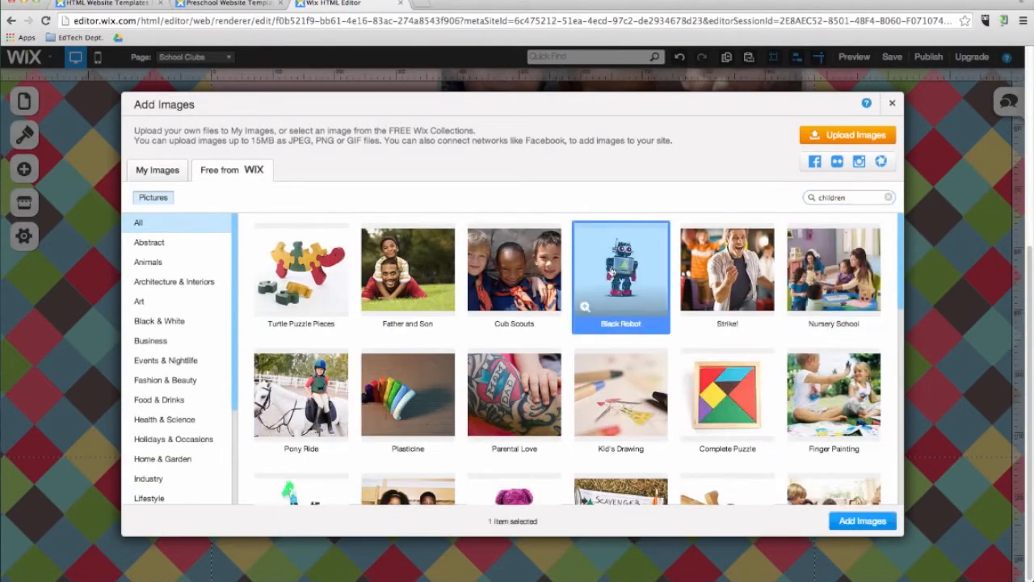
click(301, 394)
scroll(631, 380, down, 3)
click(834, 291)
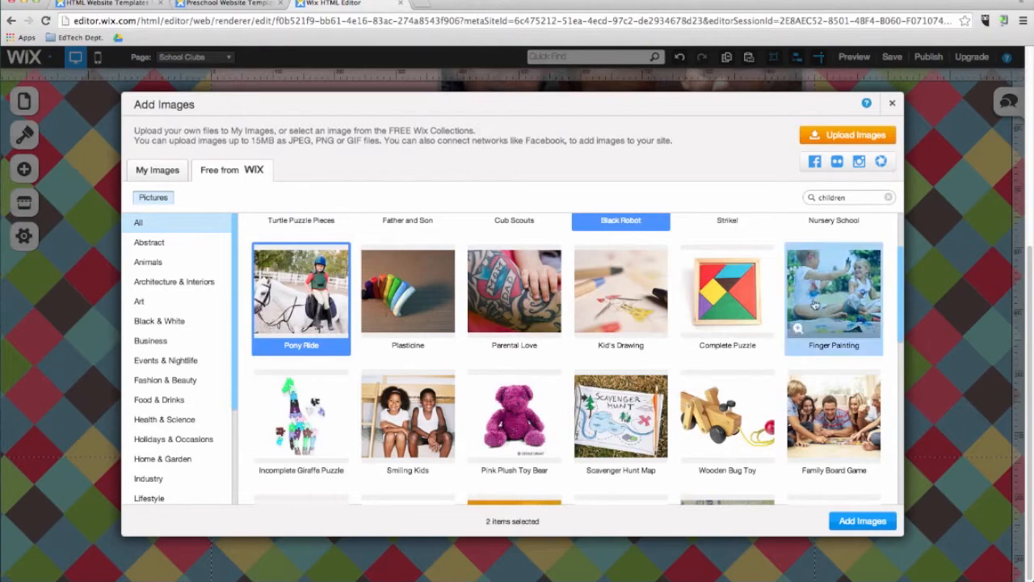
click(621, 291)
scroll(514, 408, down, 1)
click(610, 401)
scroll(610, 402, down, 3)
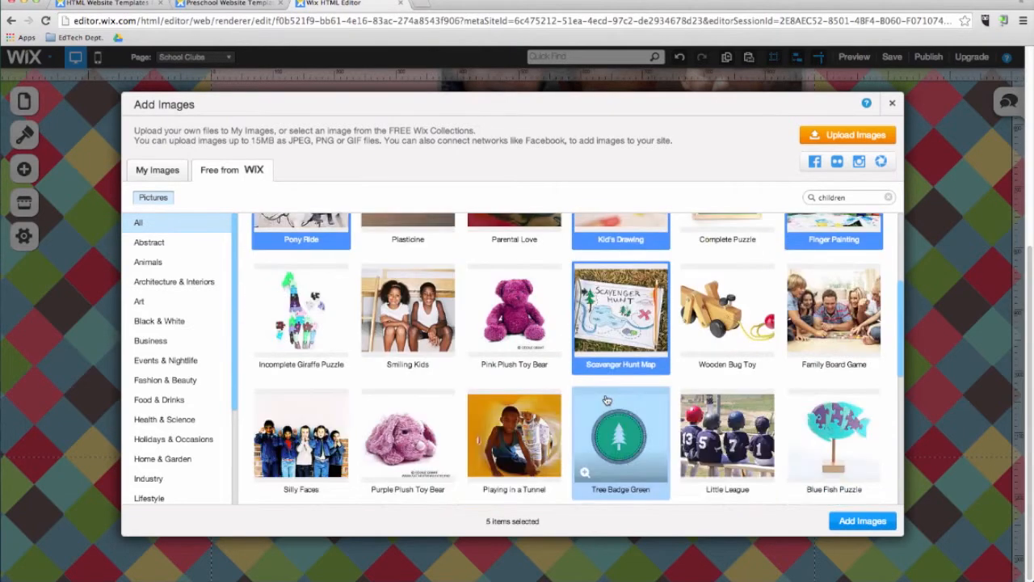
click(719, 441)
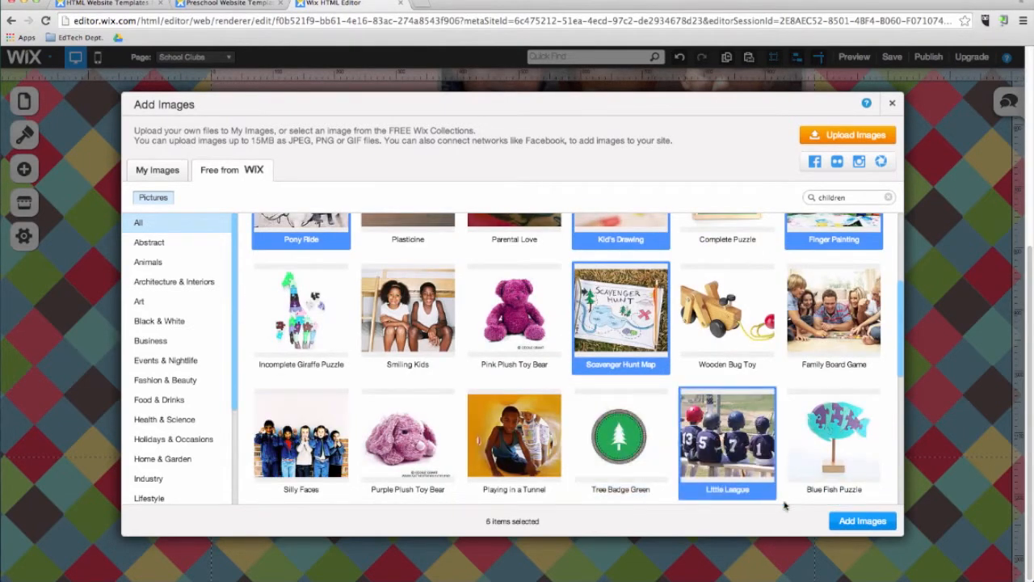
click(861, 521)
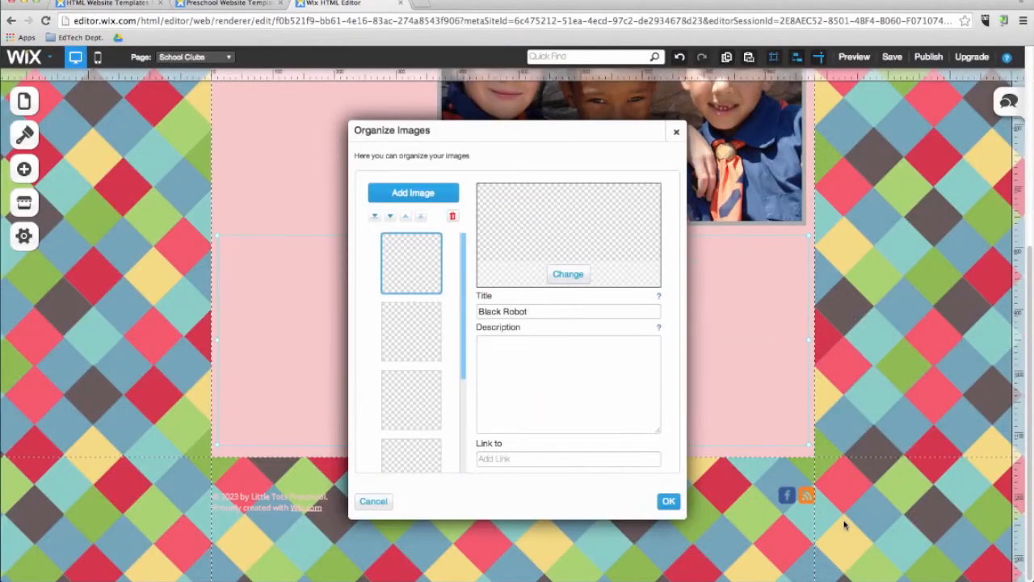
click(669, 504)
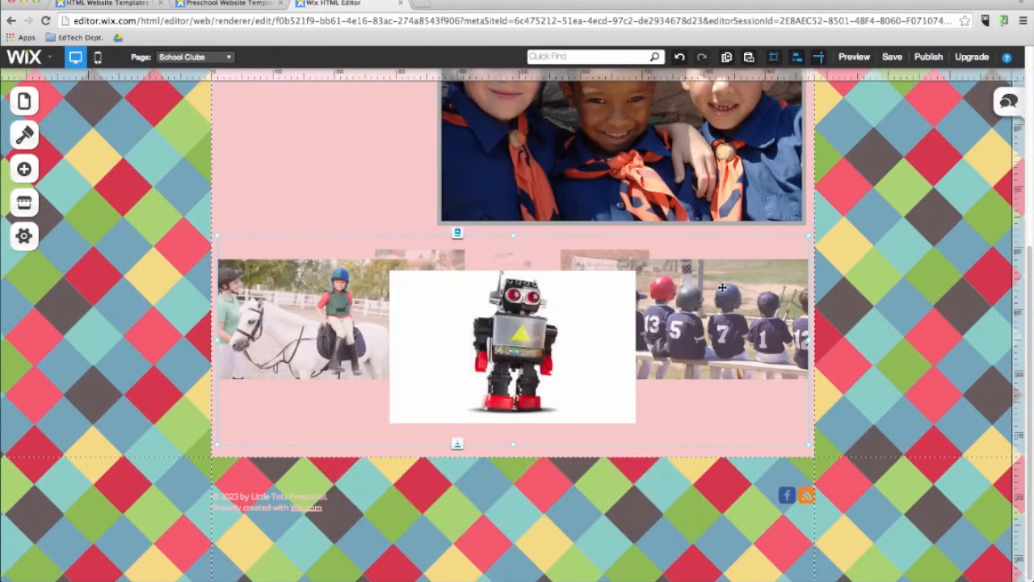
Set the carousel to autoplay with a 4.40-second pause between images and to enter expand mode when an image is clicked.
click(722, 287)
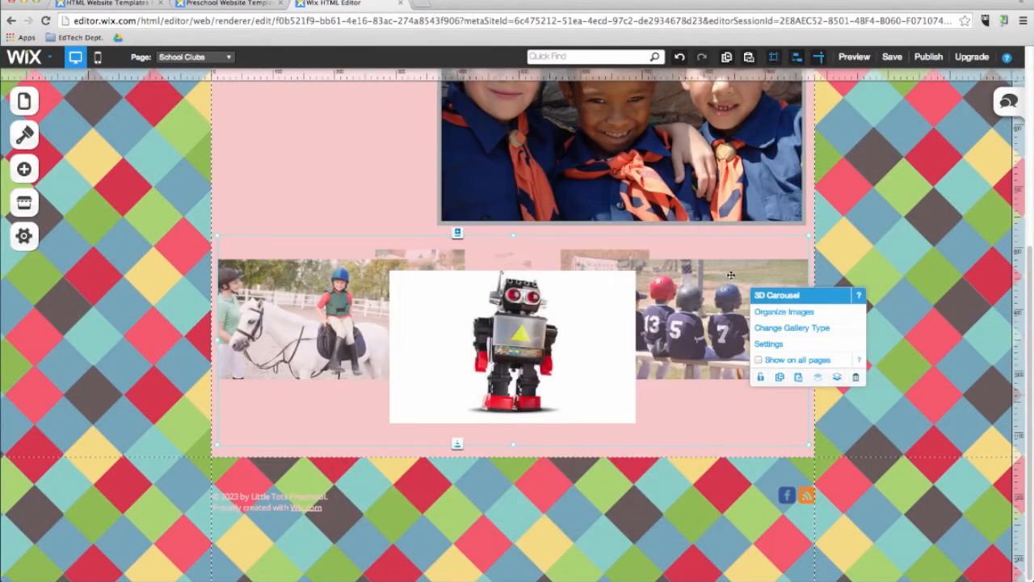
click(768, 344)
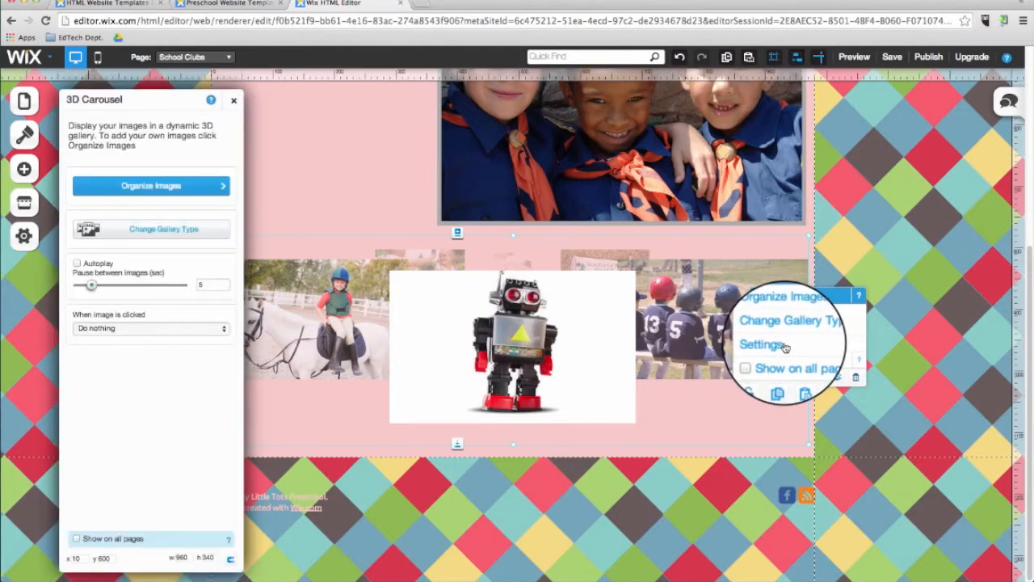
click(77, 264)
mouse_move(91, 285)
mouse_down()
mouse_move(108, 286)
mouse_move(92, 287)
mouse_up()
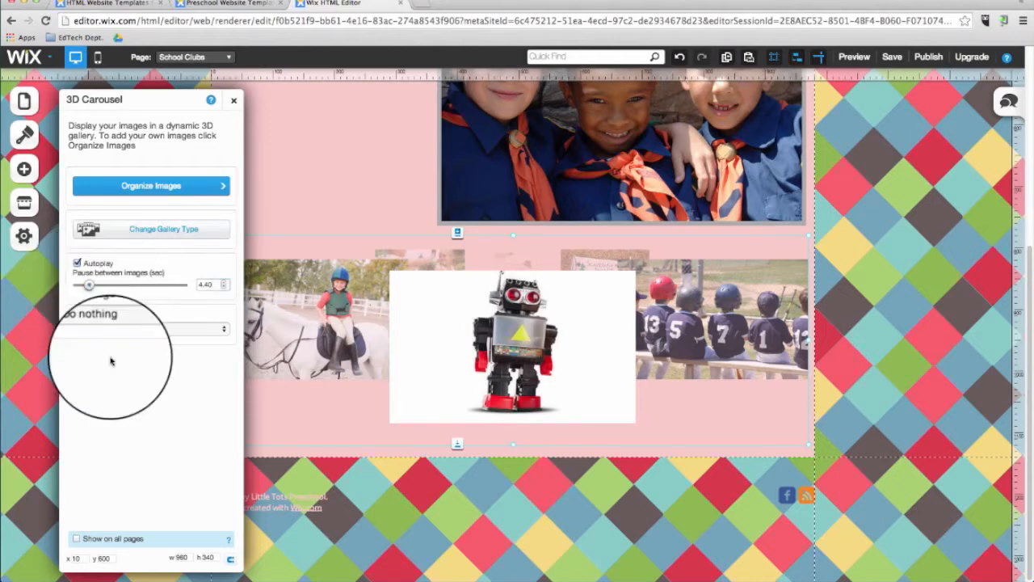
click(124, 329)
click(121, 346)
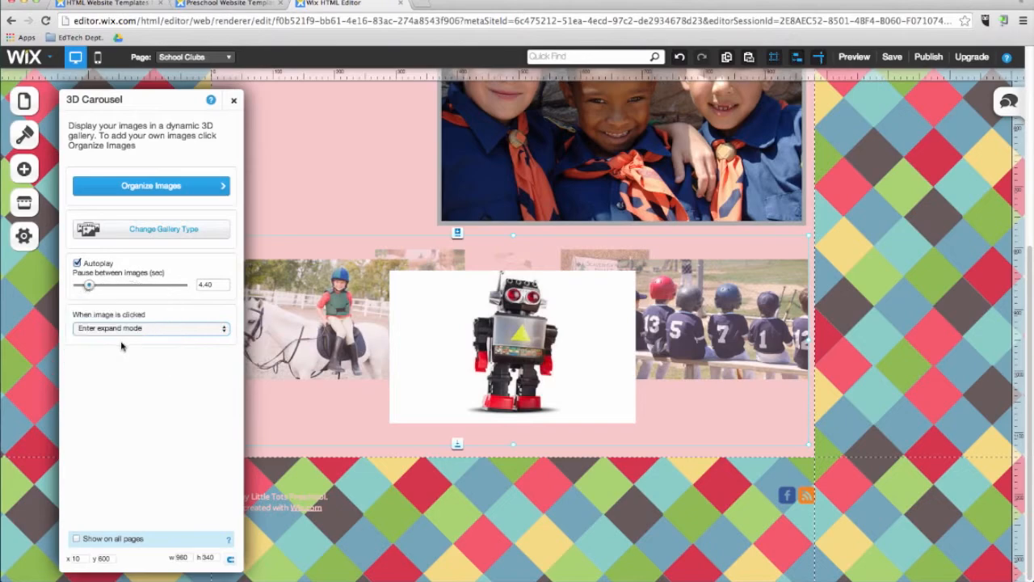
click(233, 100)
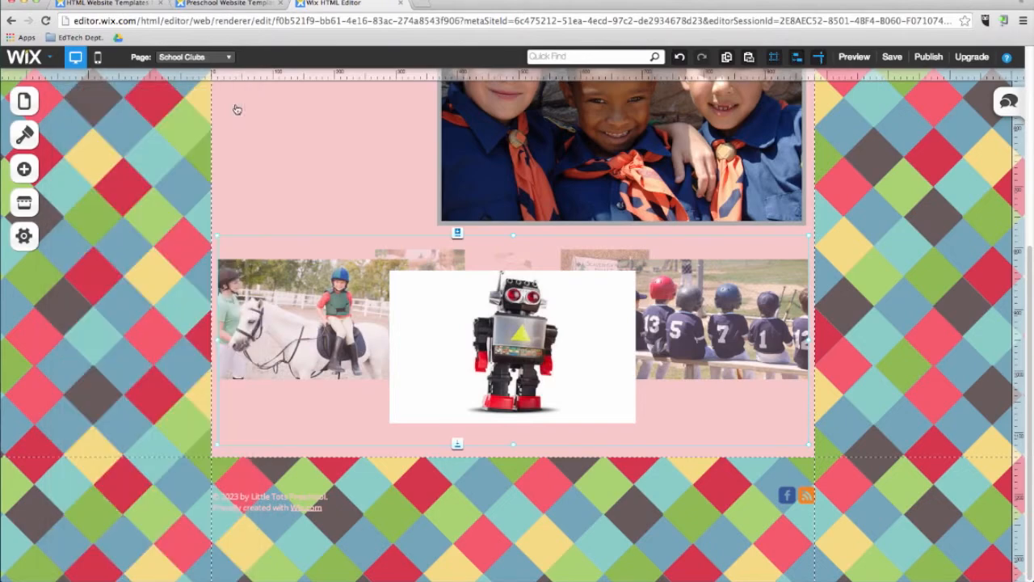
Switch to the About Us page and delete the large photo below its title.
click(192, 57)
click(194, 106)
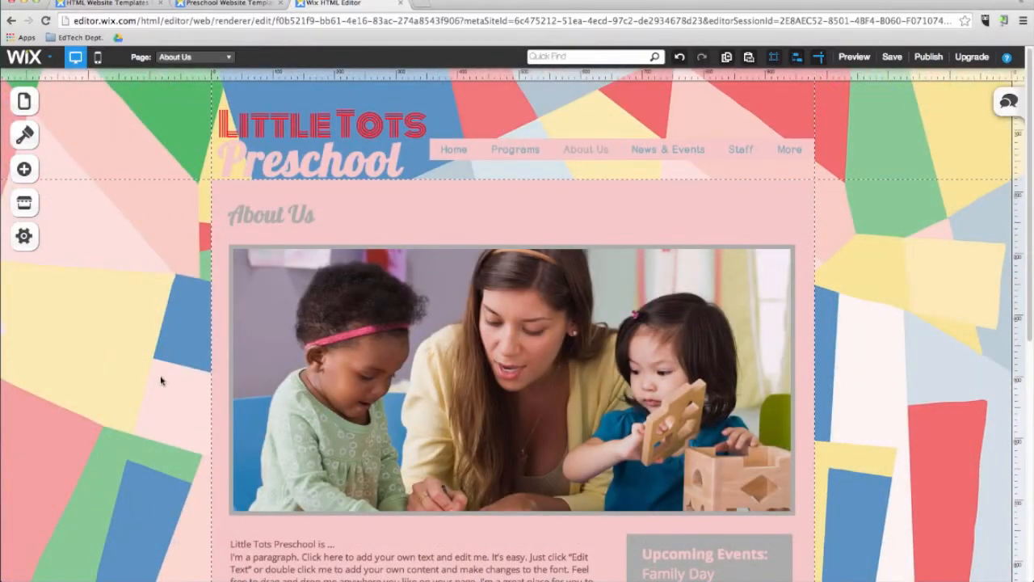
click(351, 356)
key(Delete)
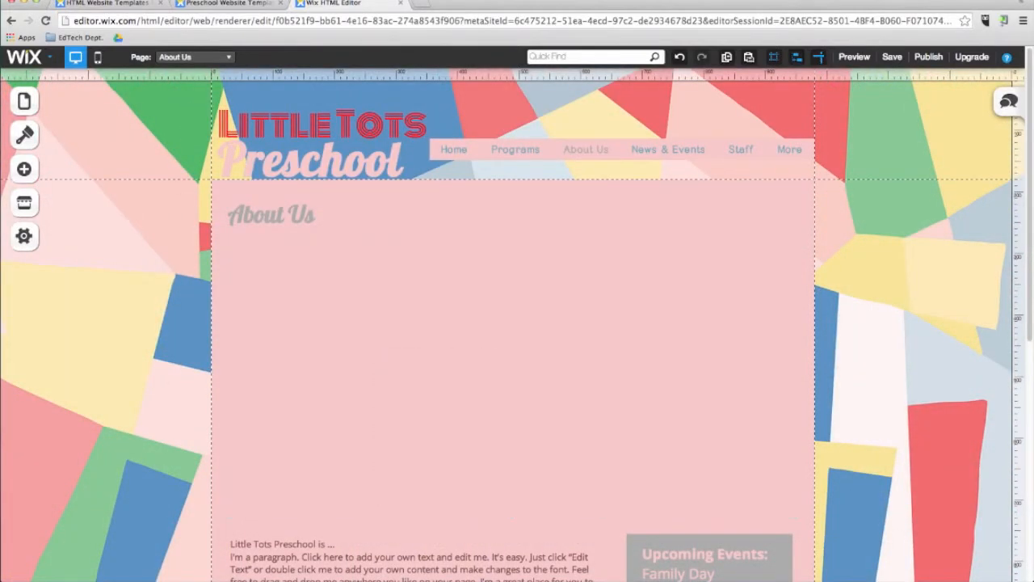
Add a video between the About Us title and the paragraph, enlarge it to about 717 × 441 px and centre it.
click(24, 168)
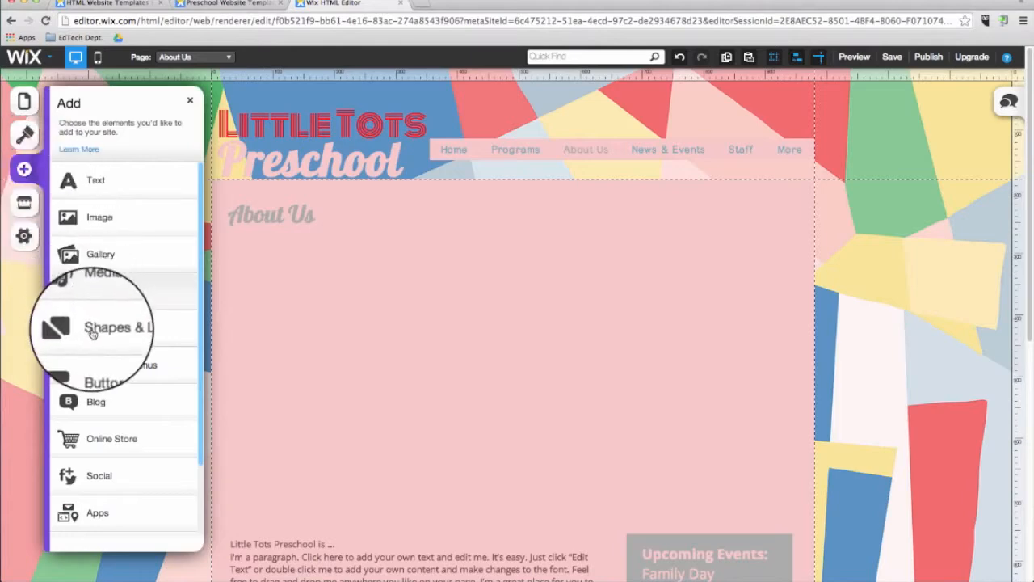
click(98, 297)
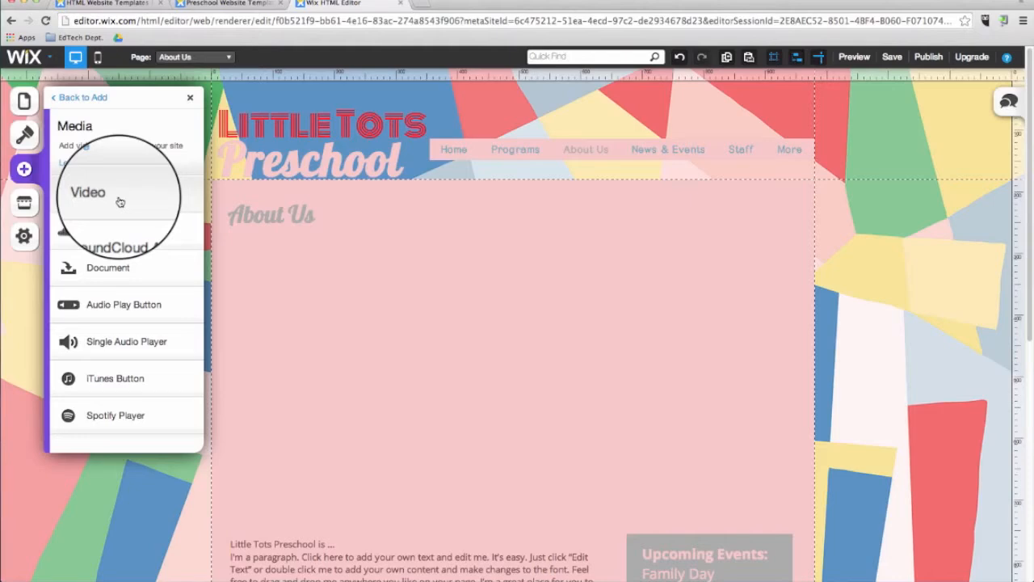
drag(120, 201, 475, 340)
scroll(533, 518, down, 1)
drag(411, 364, 295, 363)
drag(549, 445, 706, 501)
drag(642, 373, 681, 374)
click(754, 386)
Replace the placeholder video's URL with the copied YouTube address for video oOx2pRrDW1M.
click(611, 377)
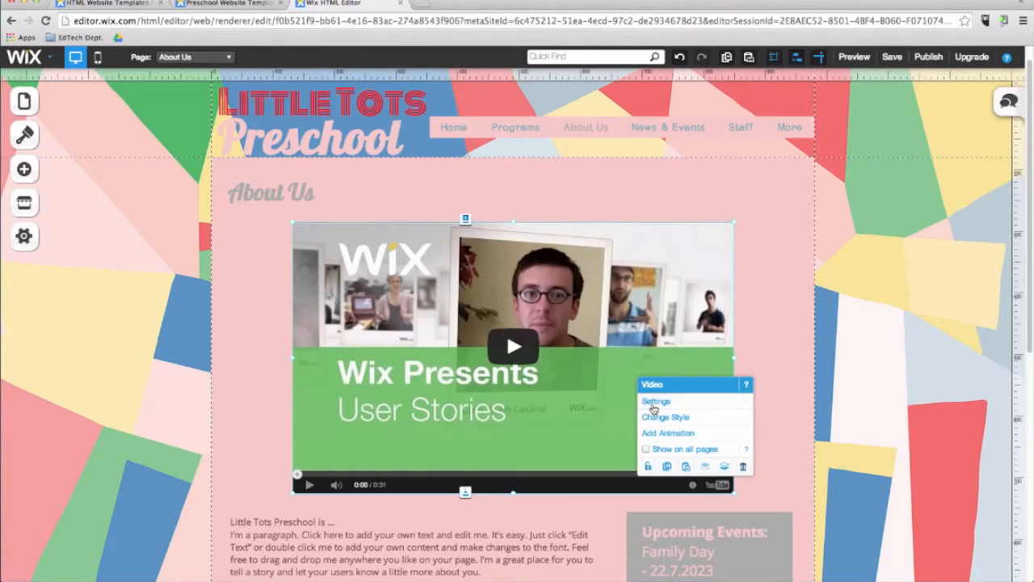
click(654, 402)
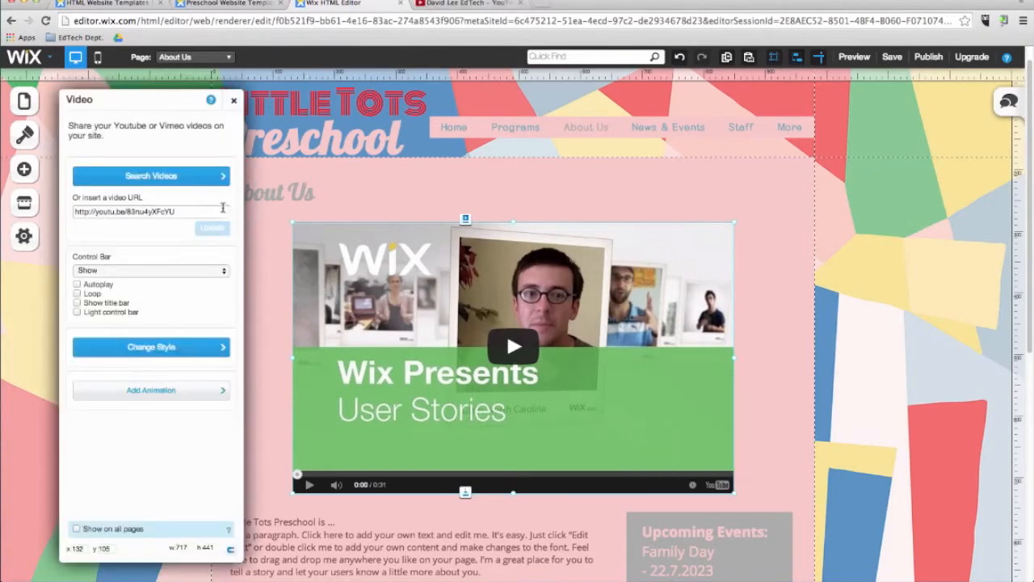
click(193, 211)
key(super+v)
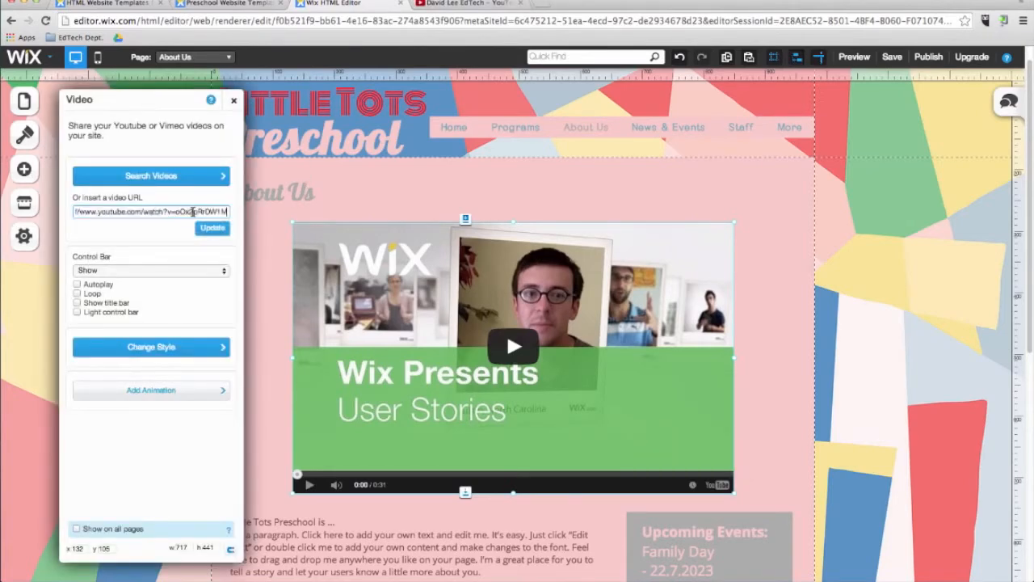
click(213, 231)
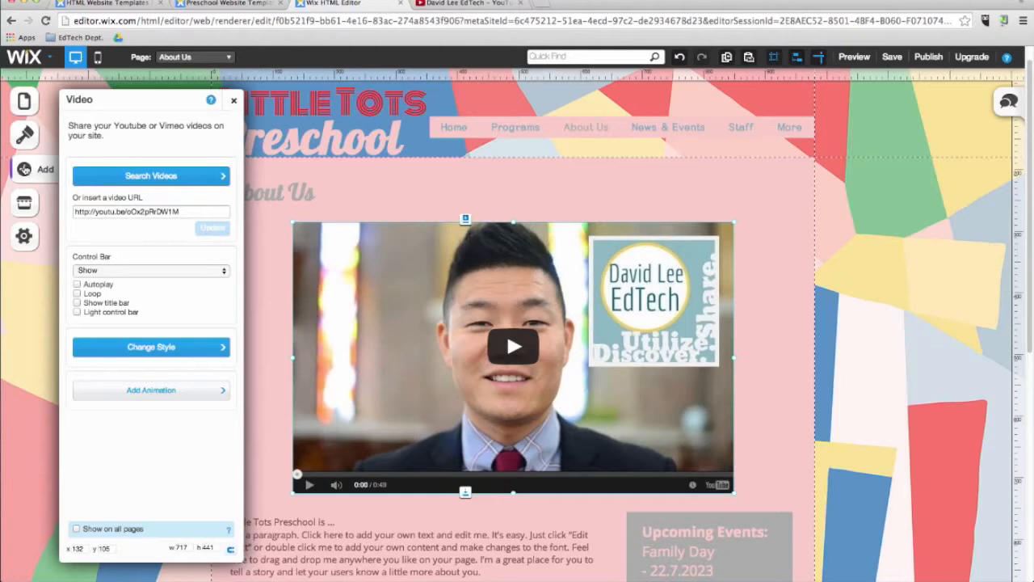
Upload Faculty Handbook 2014-2015.pdf from the Downloads folder and add it to the About Us page as a downloadable document.
click(24, 169)
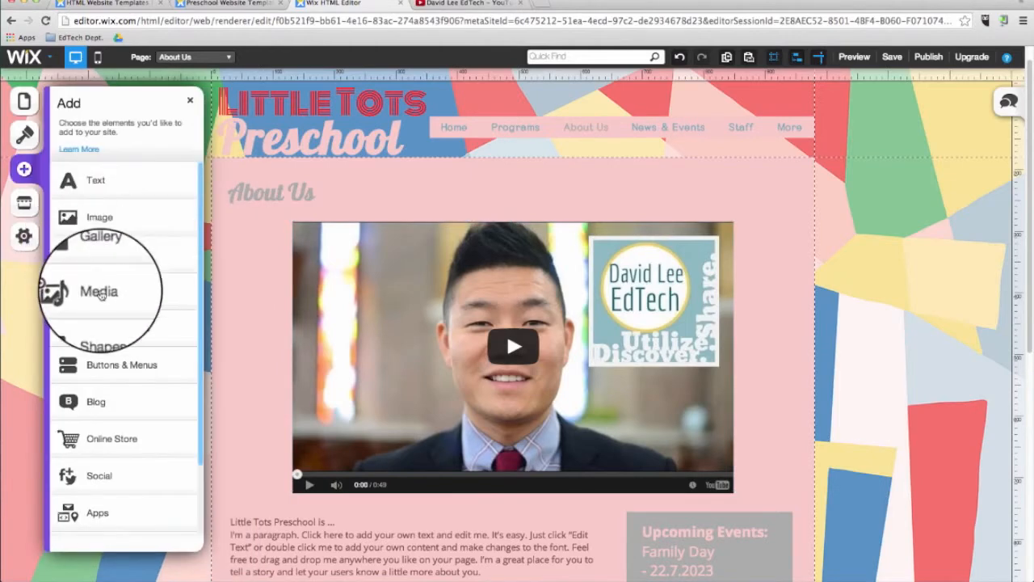
click(100, 294)
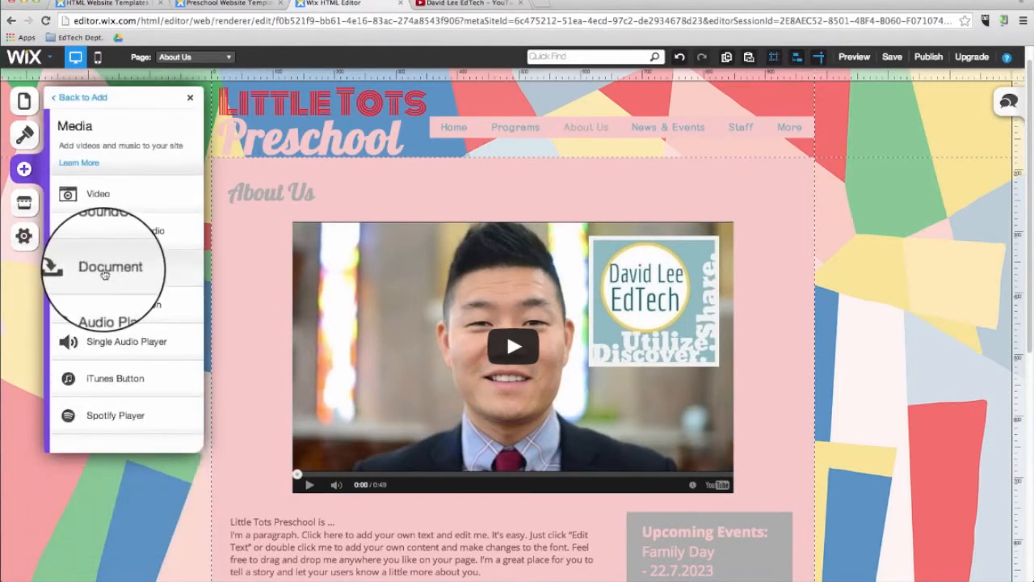
click(104, 274)
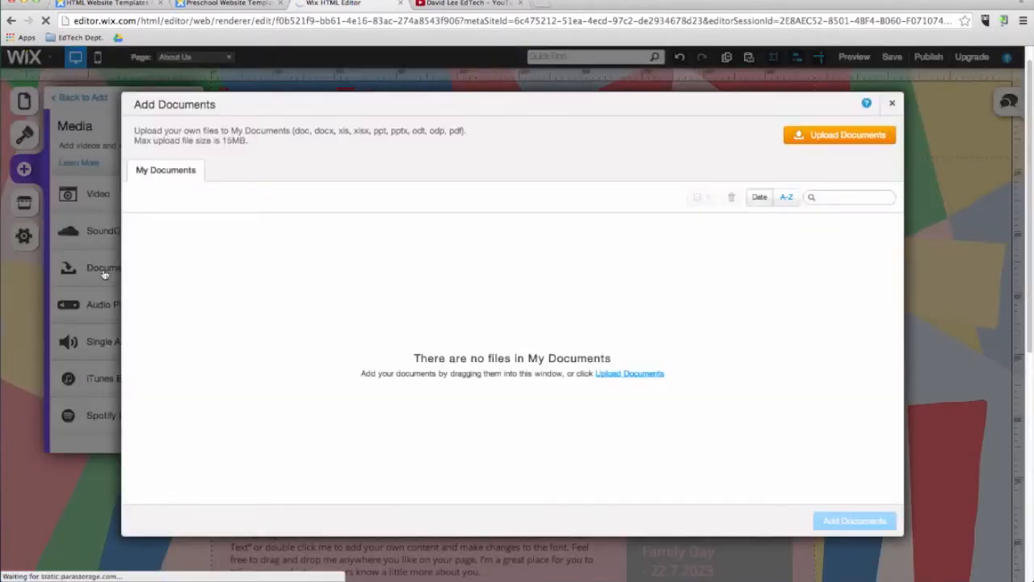
click(829, 139)
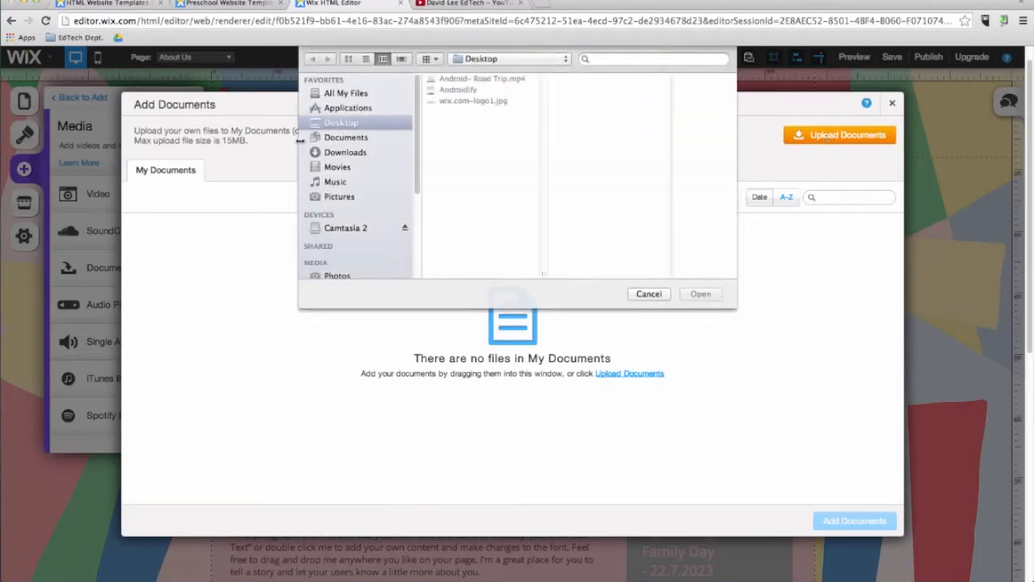
click(356, 138)
click(346, 152)
click(478, 111)
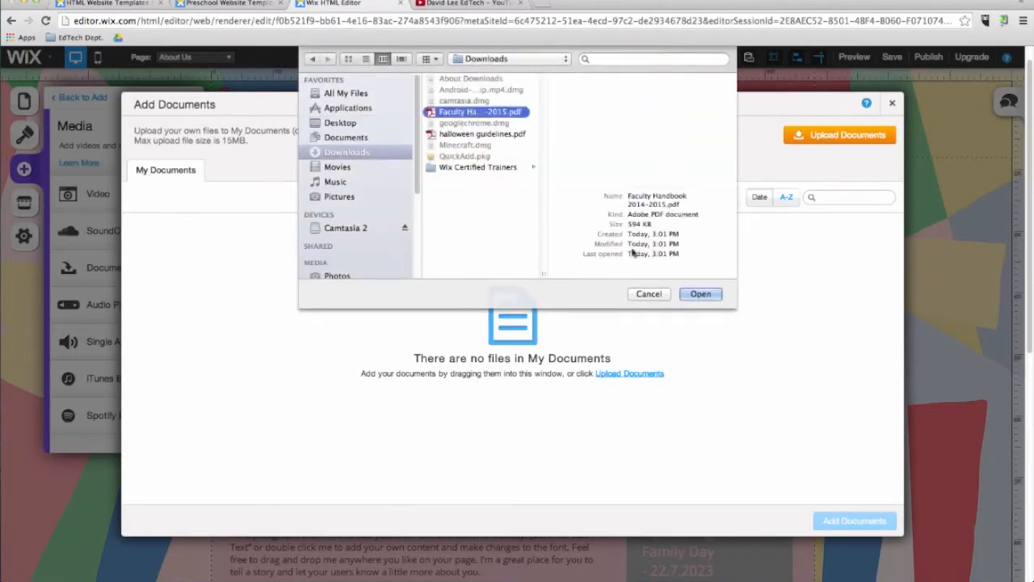
click(700, 294)
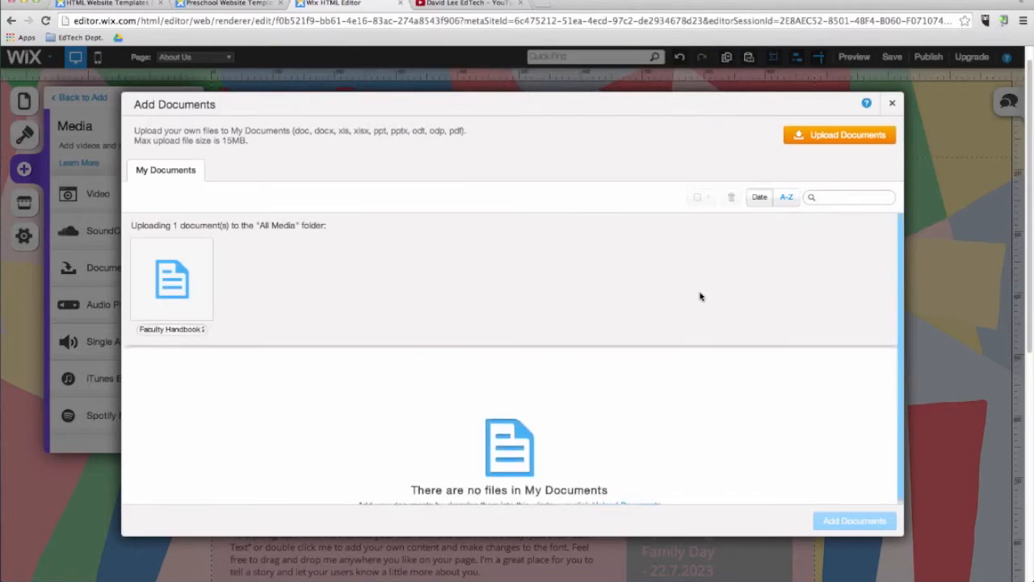
click(209, 280)
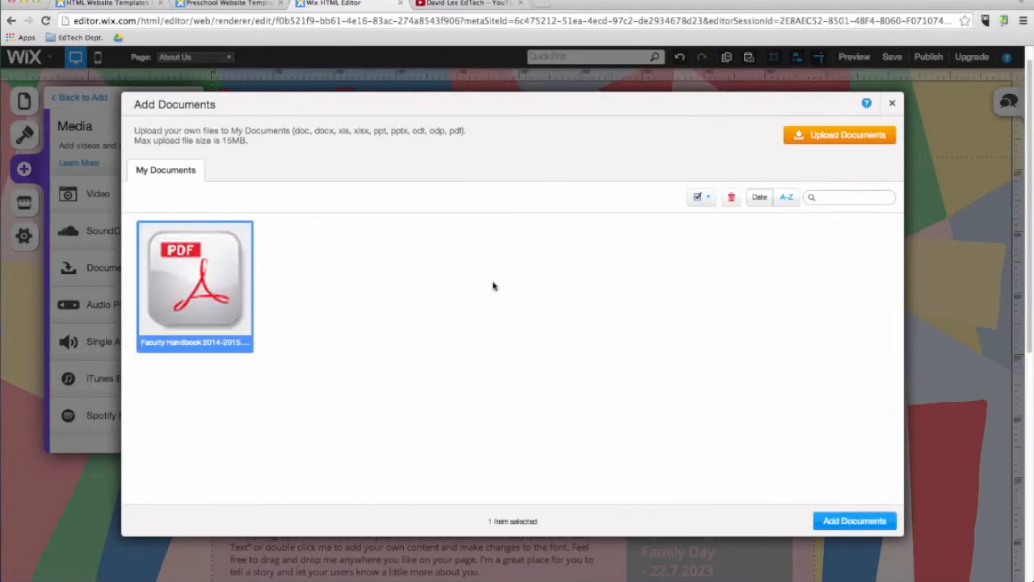
click(834, 525)
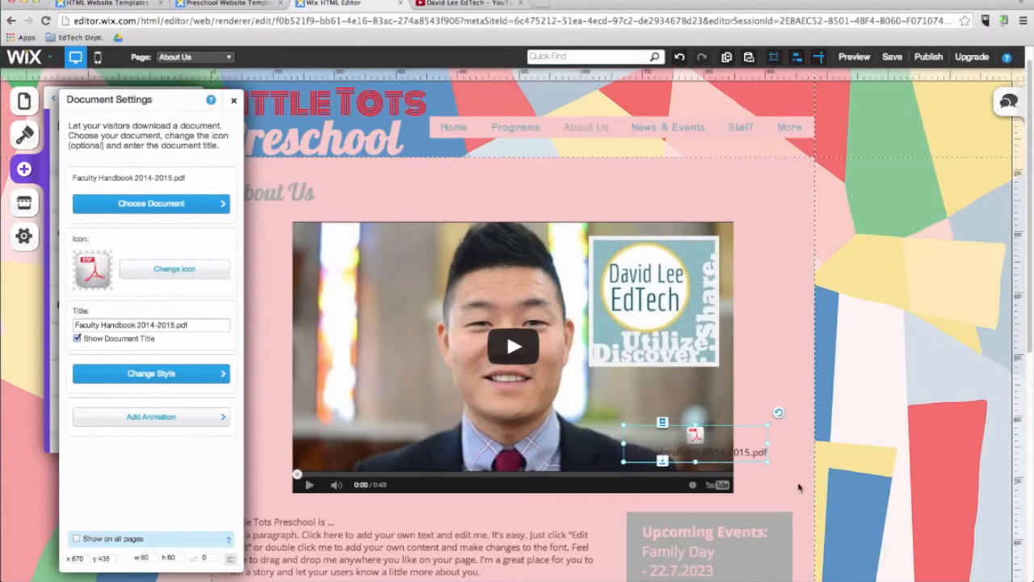
Shift the content below the video slightly down and place the handbook document between the video and the Upcoming Events box.
scroll(797, 483, down, 5)
click(531, 368)
drag(458, 299, 458, 329)
drag(669, 253, 680, 326)
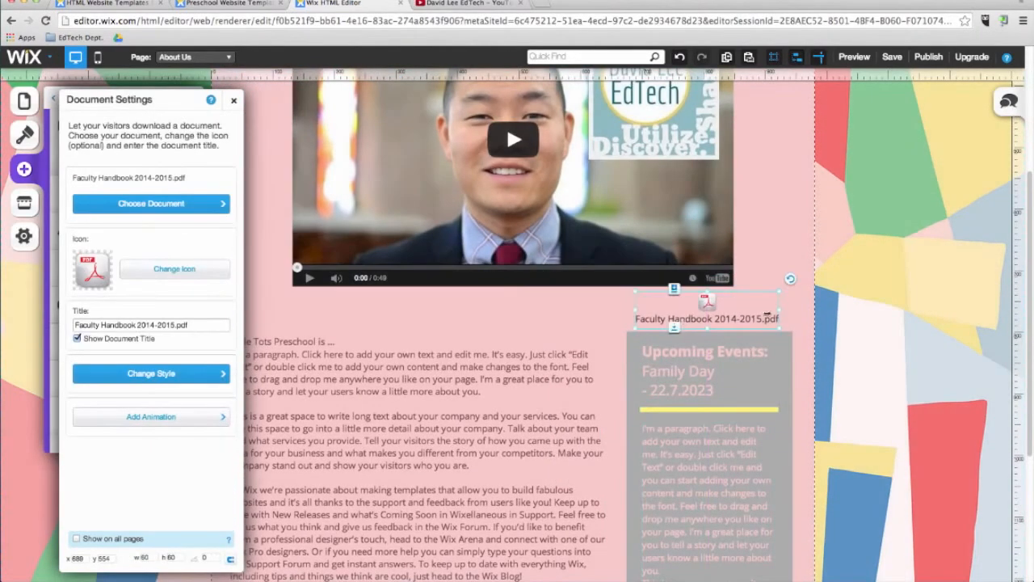
click(771, 271)
scroll(603, 279, up, 5)
scroll(665, 359, down, 10)
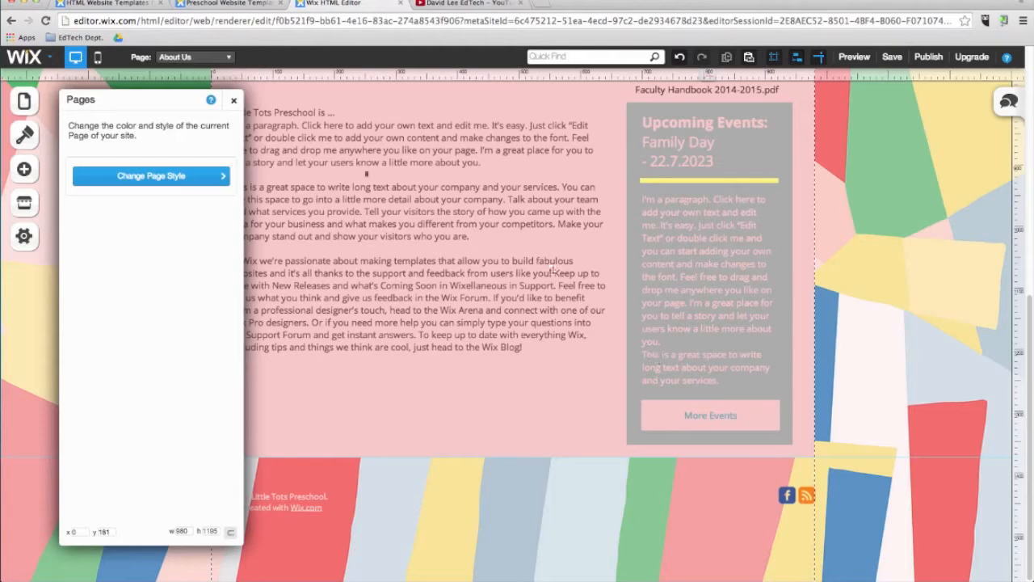
click(233, 100)
Try moving the About Us paragraph down towards the footer, and undo the move.
drag(335, 309, 347, 493)
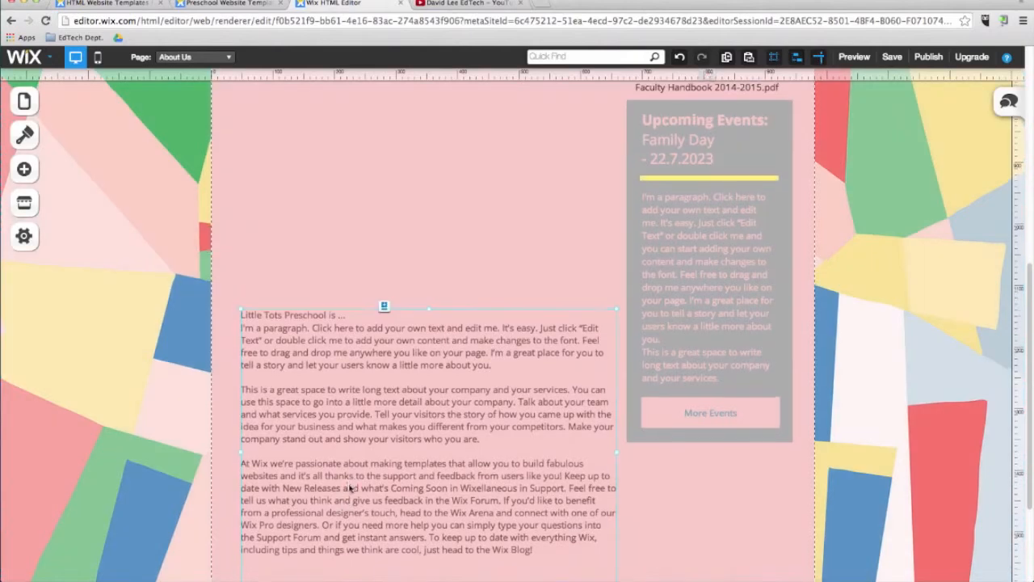
scroll(349, 490, down, 3)
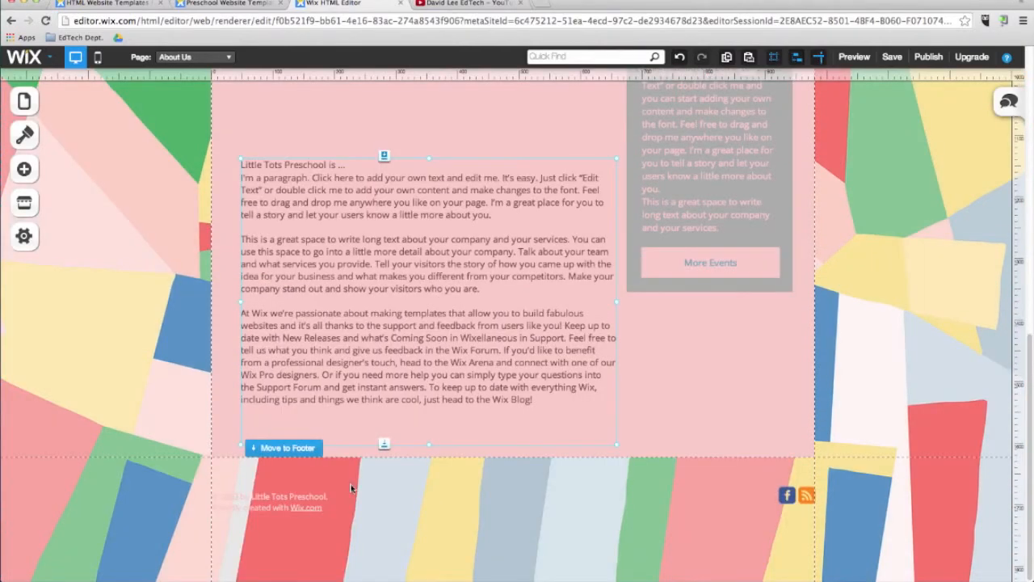
key(ctrl+z)
Save the site and dismiss the save message.
click(892, 57)
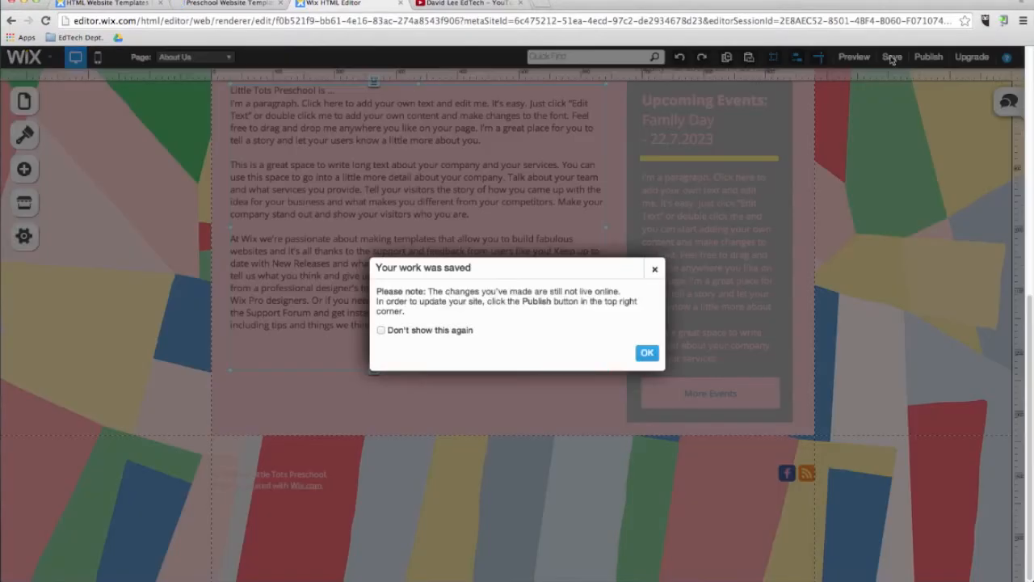
click(648, 353)
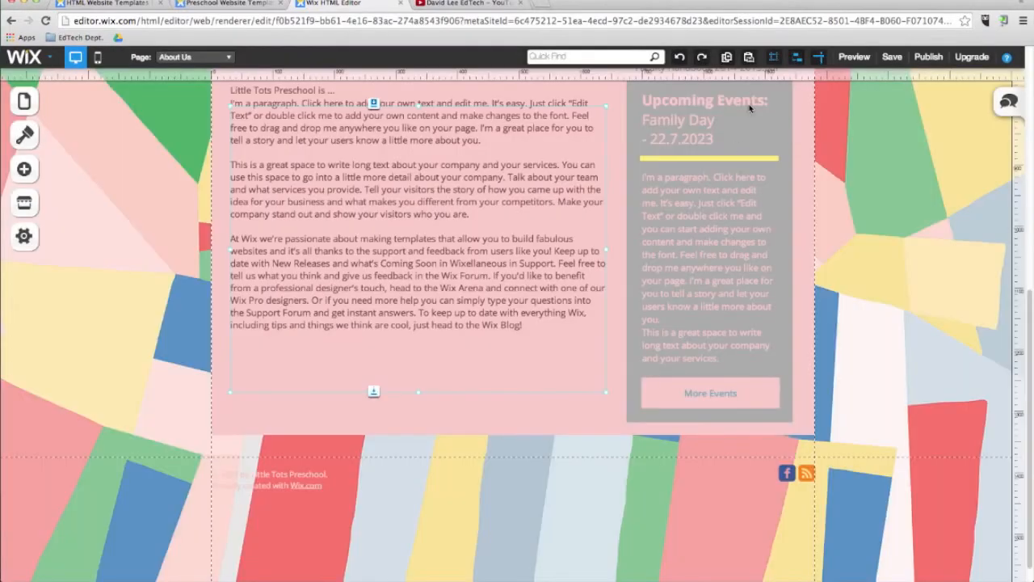
Add a box shape to the About Us page and enlarge it to cover the whole paragraph beside Upcoming Events.
scroll(750, 107, up, 1)
click(22, 169)
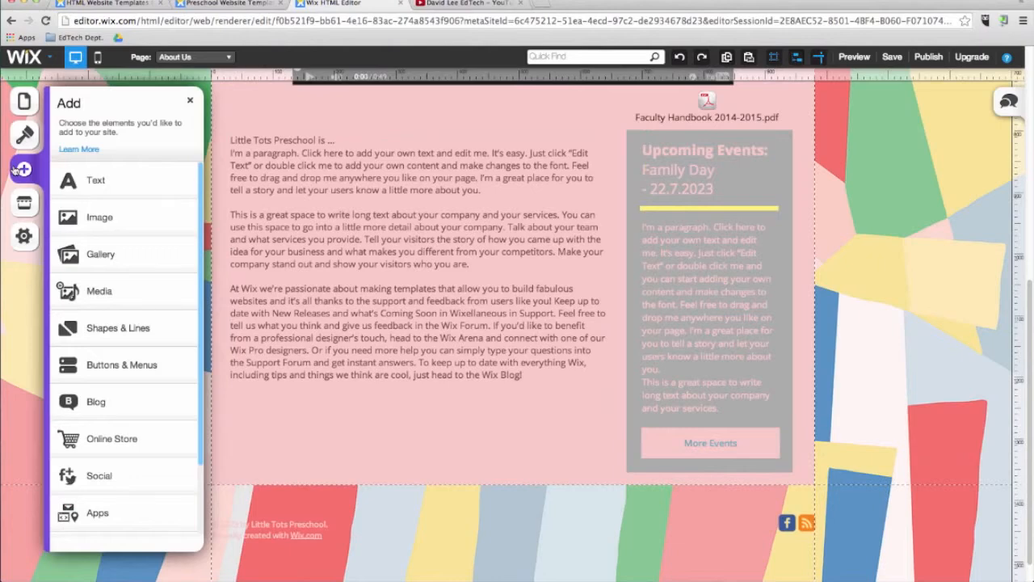
click(127, 332)
drag(107, 241, 293, 200)
drag(375, 277, 614, 413)
Send the box behind the paragraph, align it with the Upcoming Events box and shift the text to sit inside it.
right_click(446, 339)
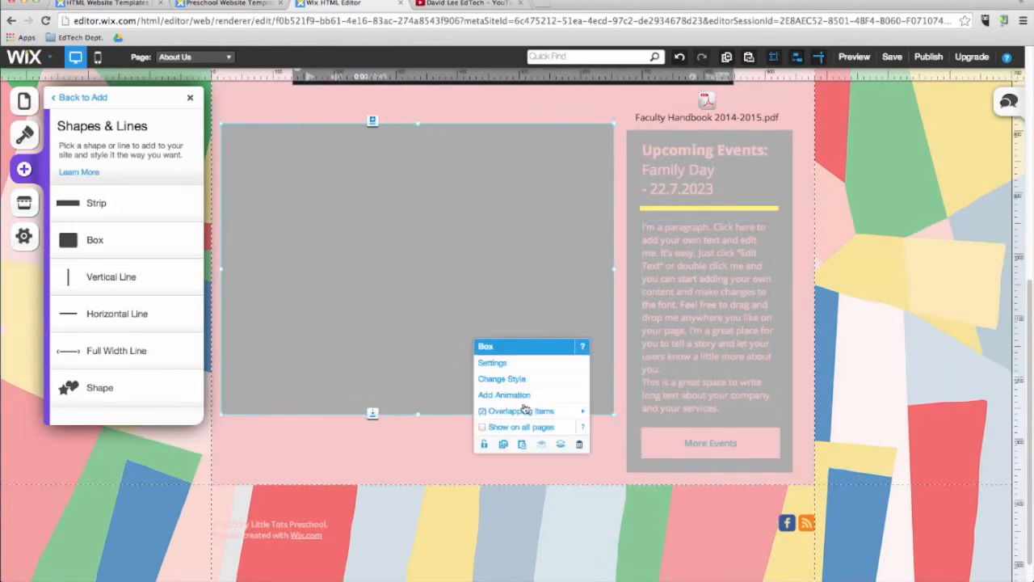
click(560, 446)
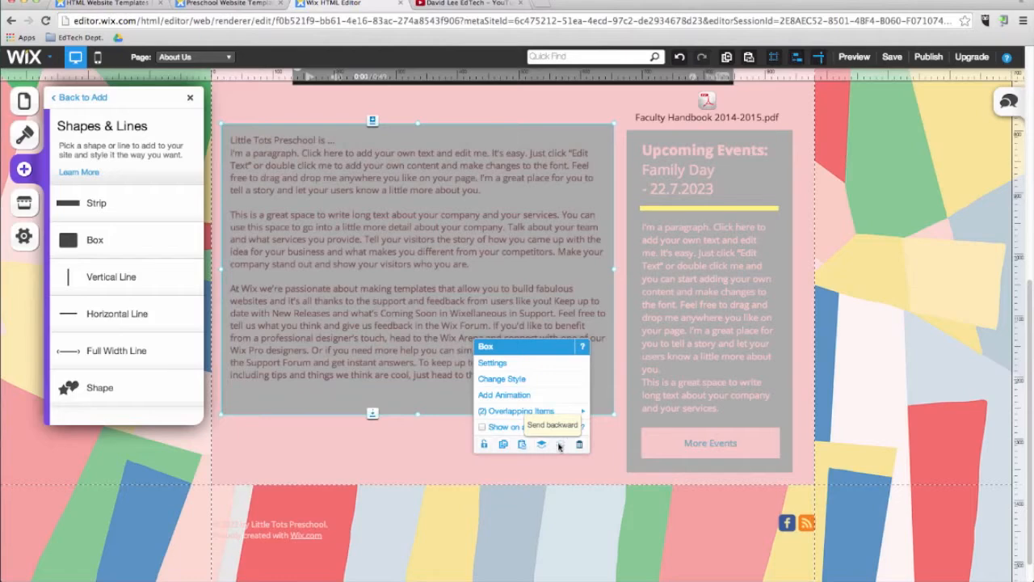
drag(439, 134, 445, 141)
drag(413, 240, 422, 245)
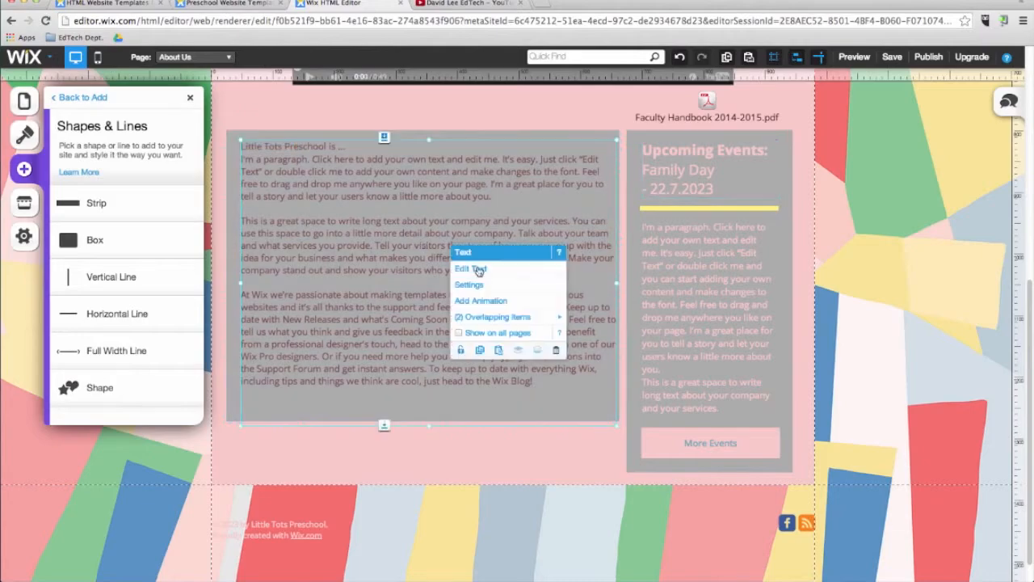
Change the colour of all the text in the About Us paragraph to white.
click(474, 268)
click(476, 106)
click(535, 155)
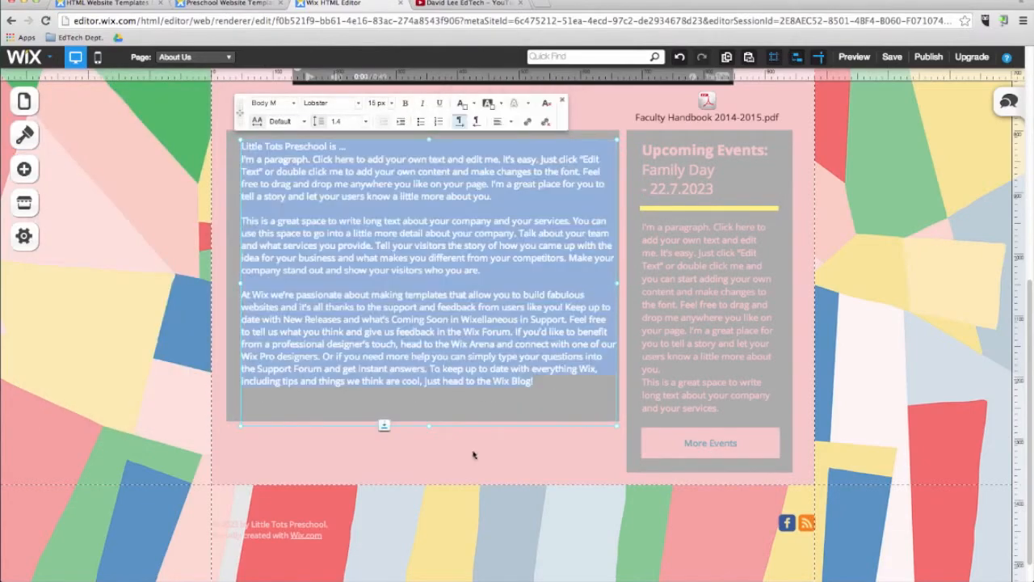
click(439, 476)
click(123, 245)
Add an image button in the upper-right corner of the About Us page, level with the title.
scroll(153, 236, up, 6)
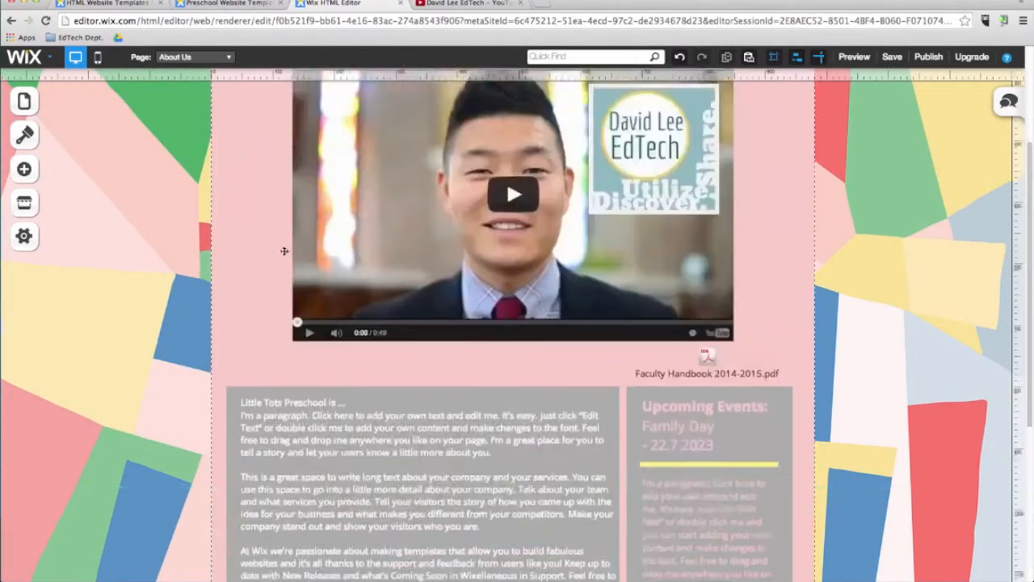
click(24, 169)
click(121, 368)
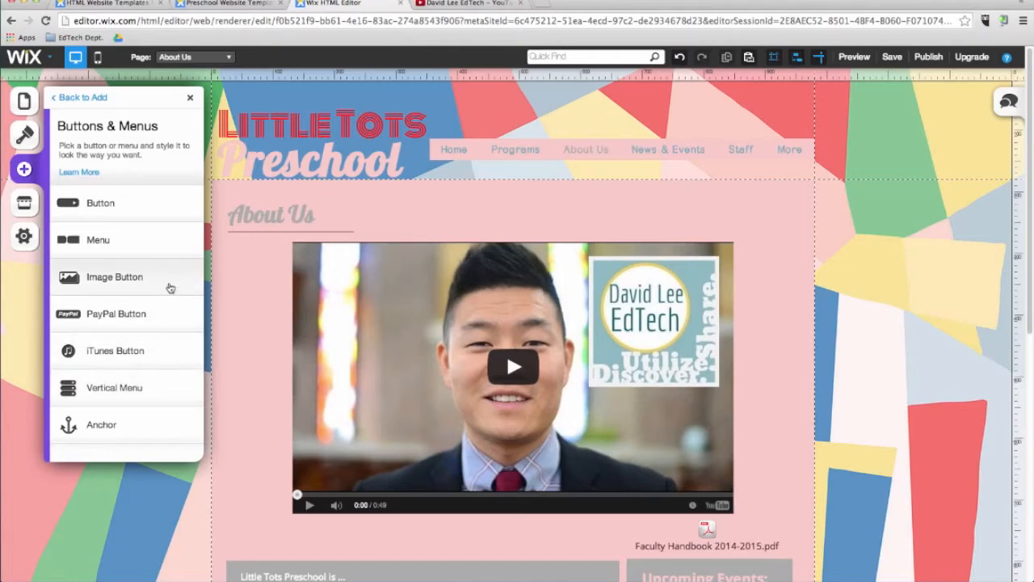
drag(171, 287, 766, 232)
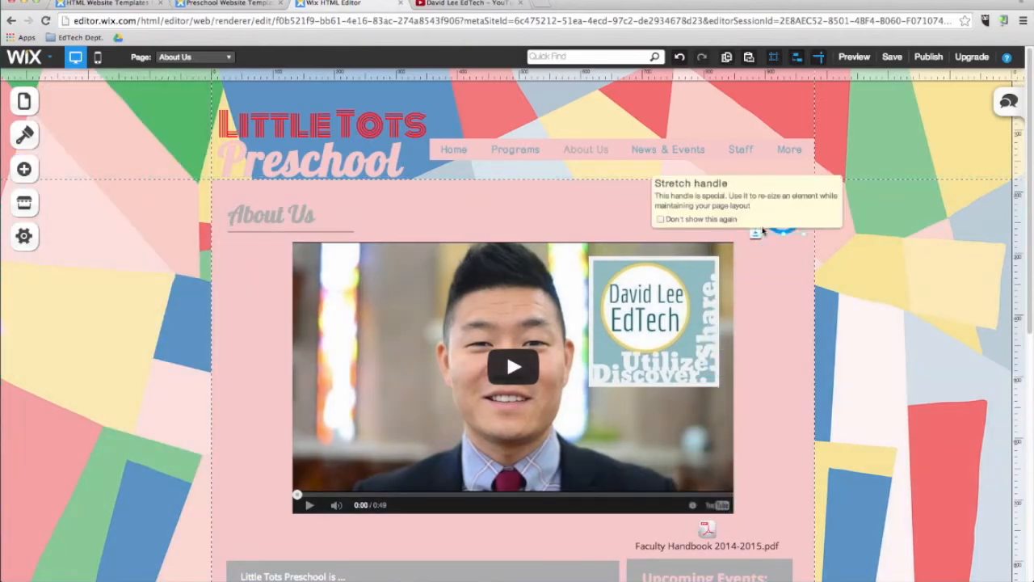
Link the arrow image button to the News & Events page.
click(787, 215)
click(834, 240)
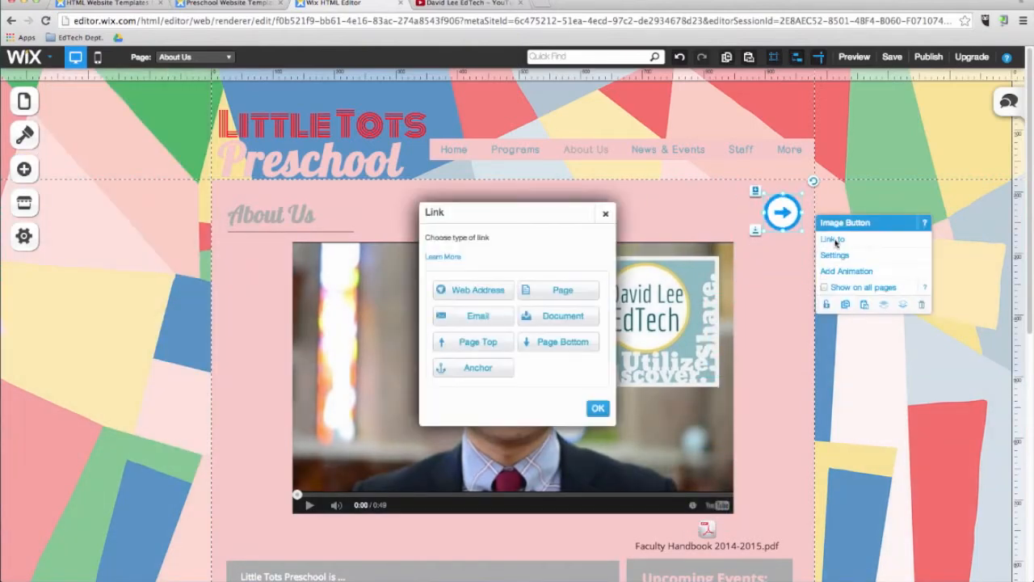
click(595, 291)
click(573, 318)
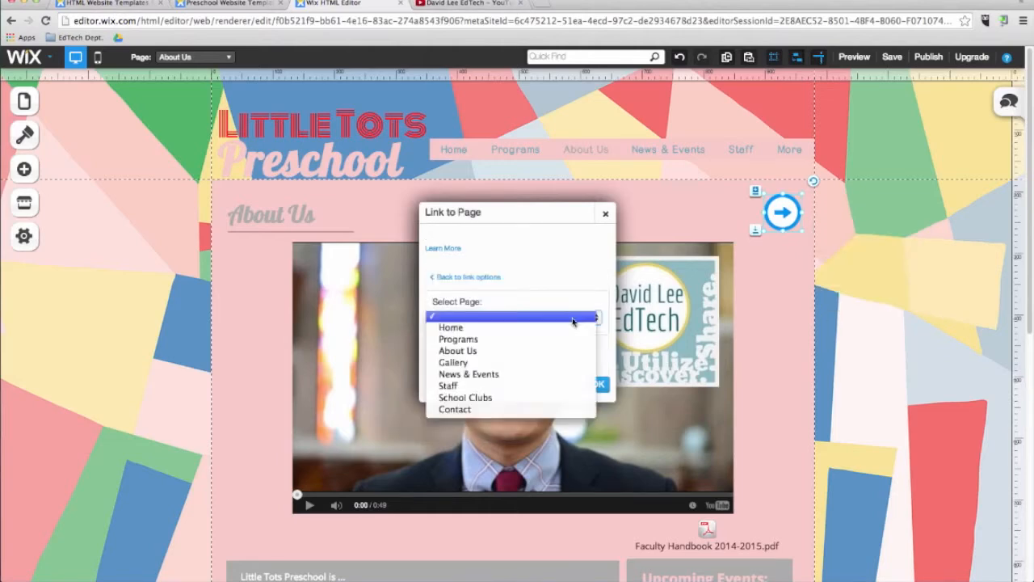
click(541, 374)
click(599, 385)
Preview the site, test the arrow button's link and return to the editor.
click(855, 60)
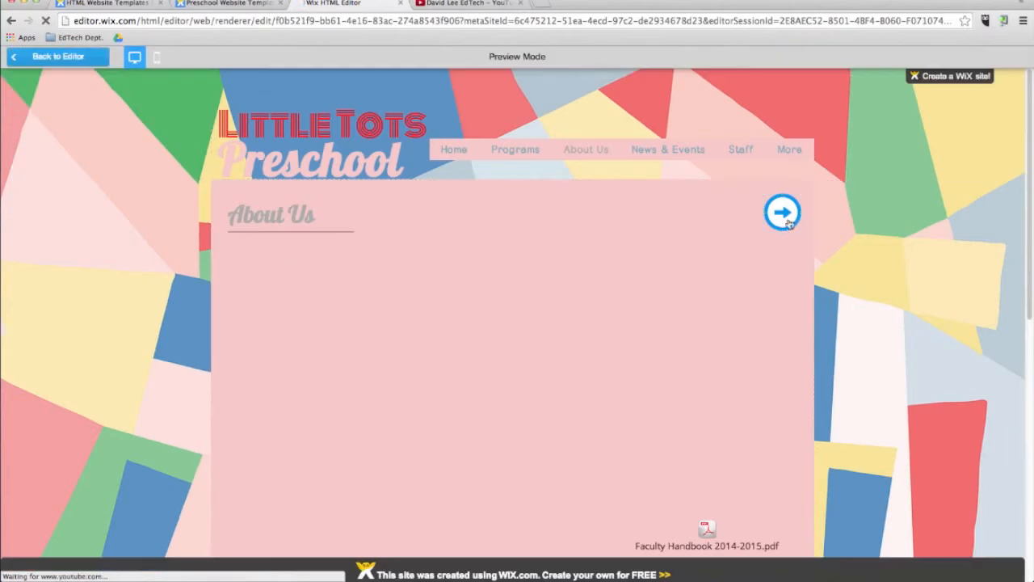
click(779, 220)
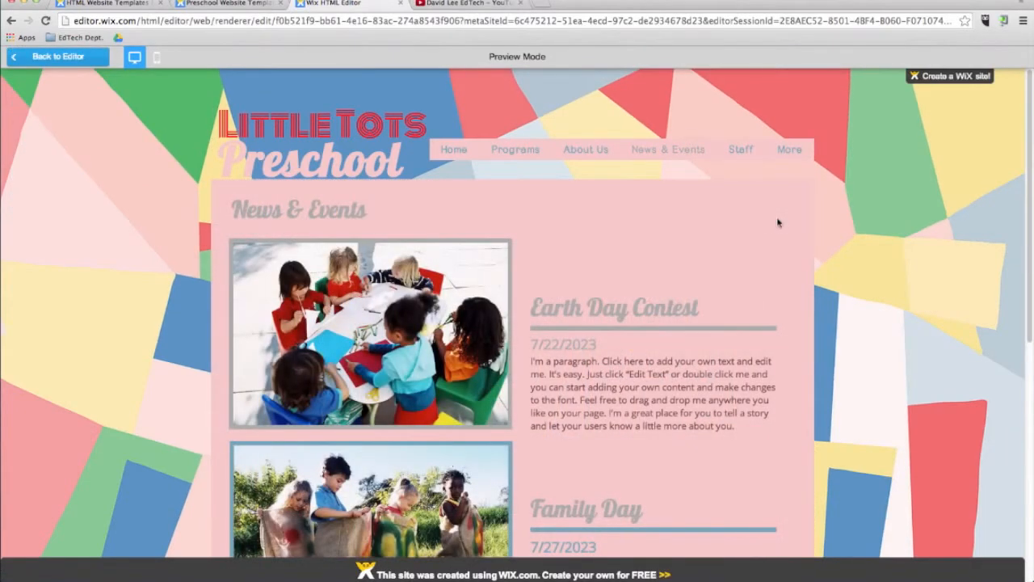
click(58, 57)
Add a blank page named Blog and place it above Contact in the page order.
click(24, 101)
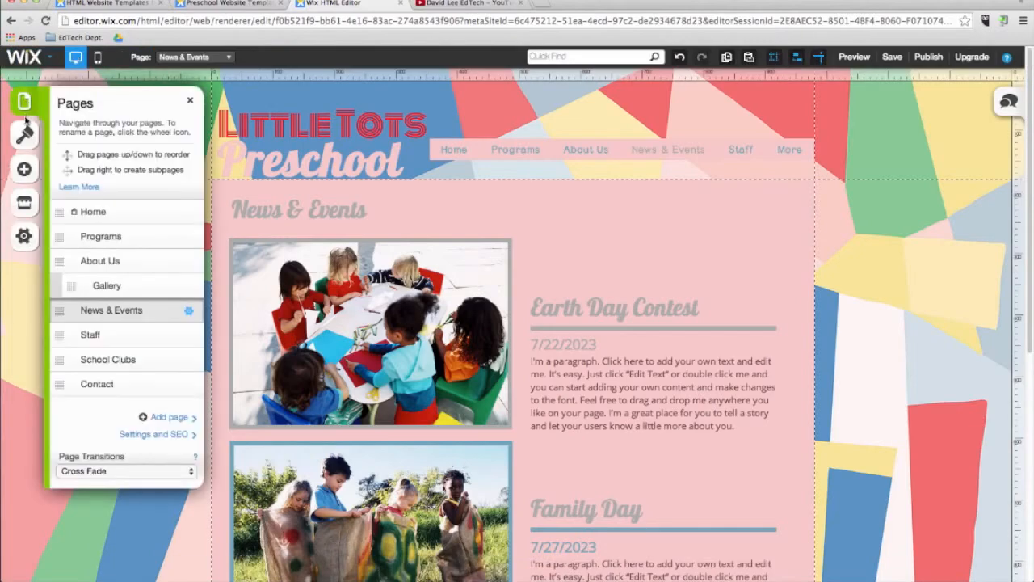
click(177, 417)
click(416, 262)
text(Blog)
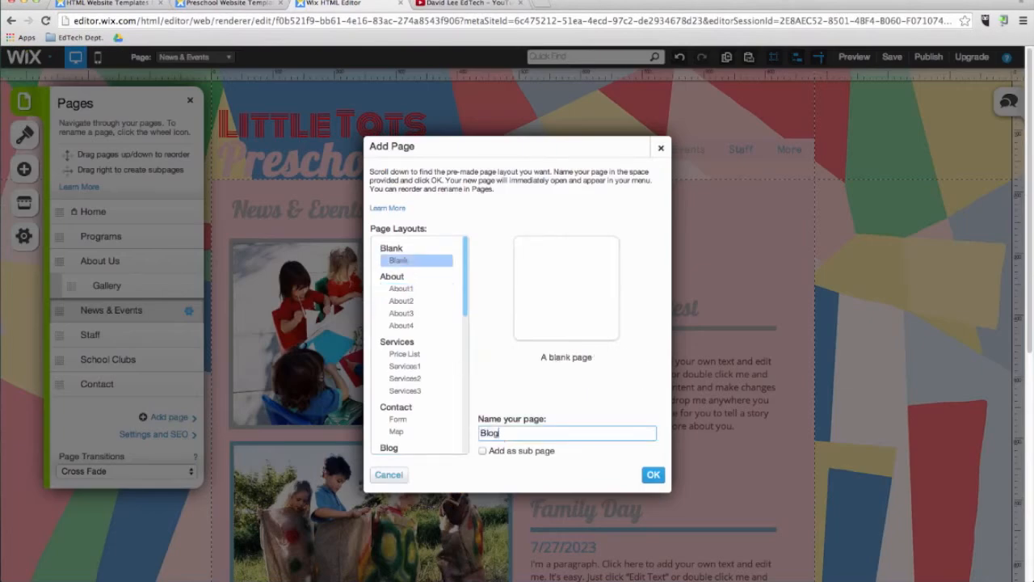
click(654, 475)
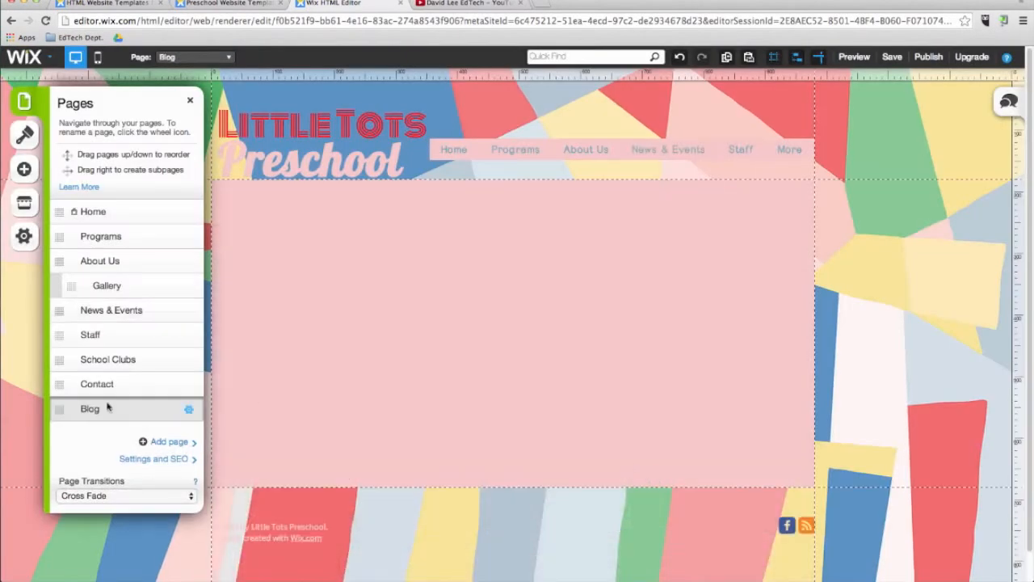
drag(122, 409, 121, 384)
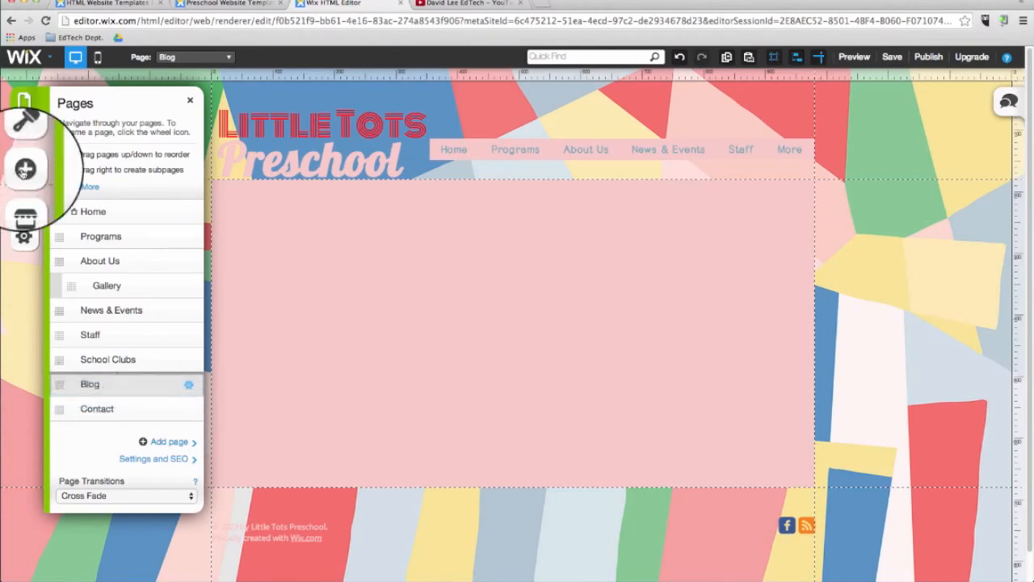
Add a blog to the Blog page and display the available blog elements.
click(25, 168)
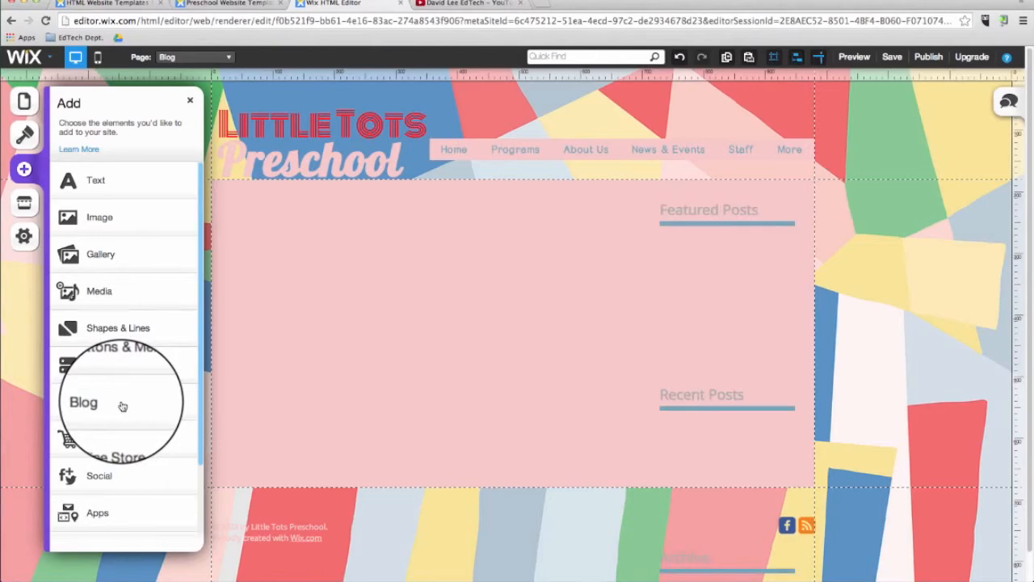
click(113, 403)
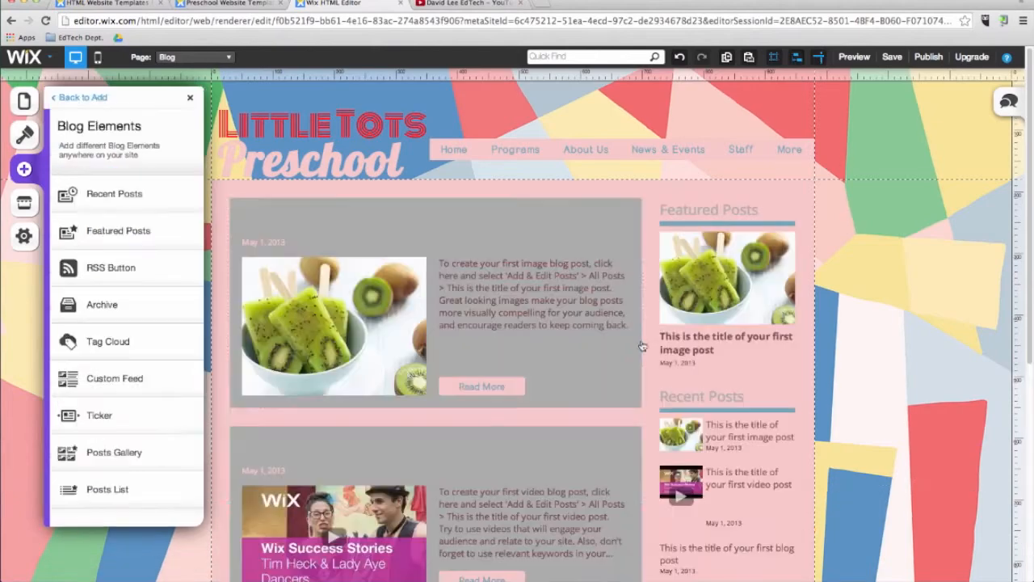
Replace the picture in the first image blog post with Black Robot, found by searching the free Wix pictures for children.
click(384, 224)
click(439, 252)
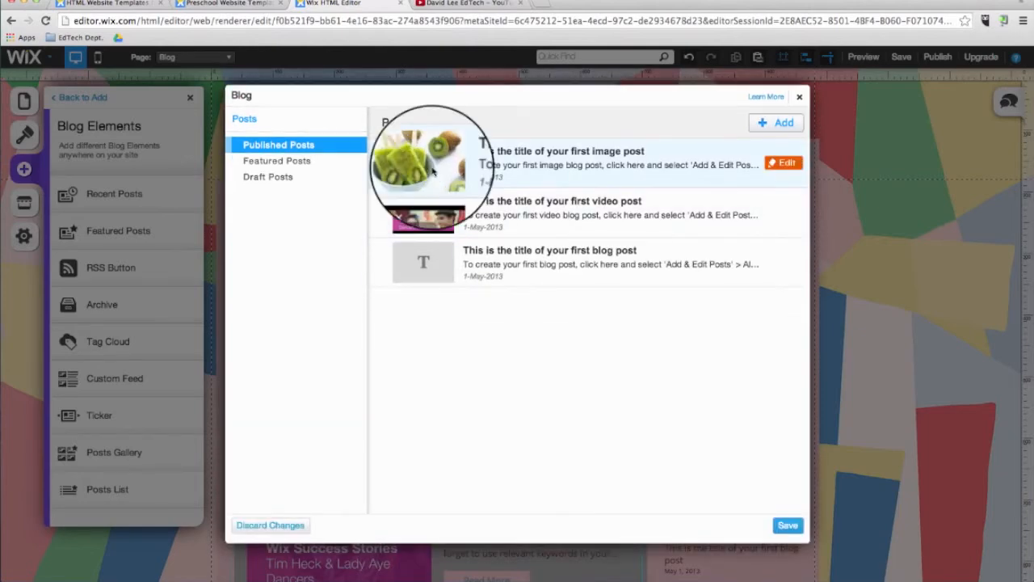
click(782, 168)
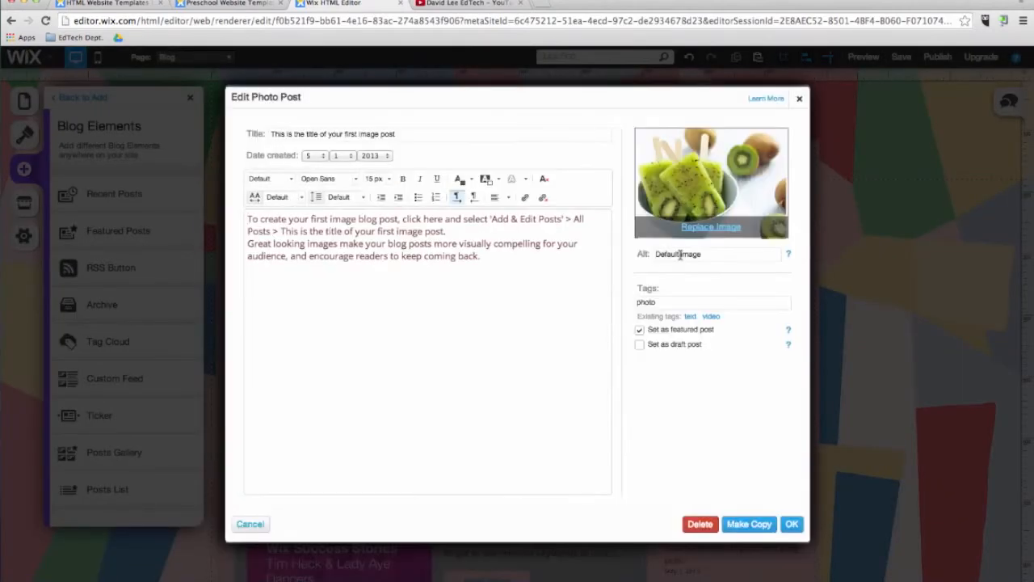
click(710, 228)
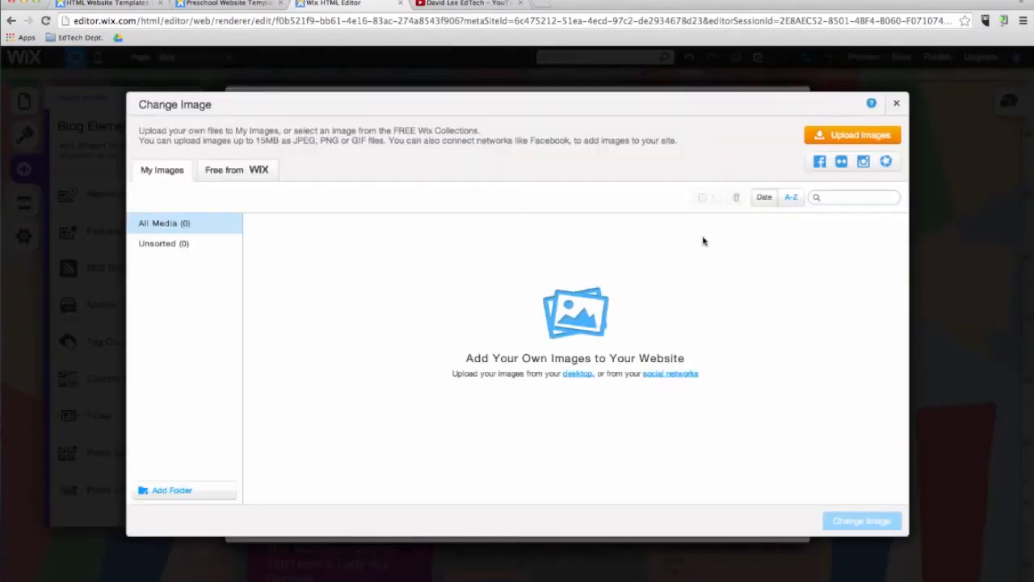
click(236, 169)
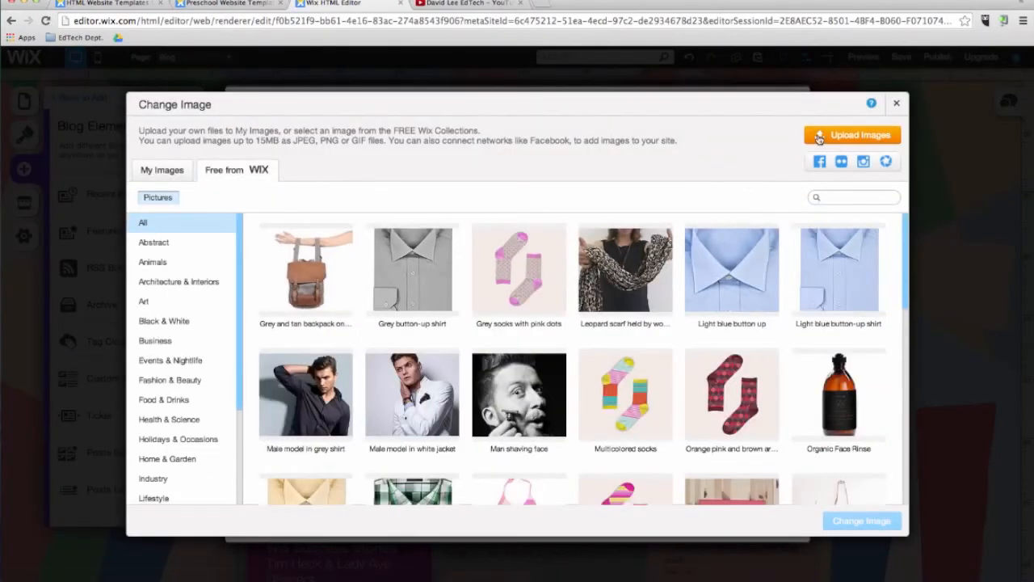
click(841, 199)
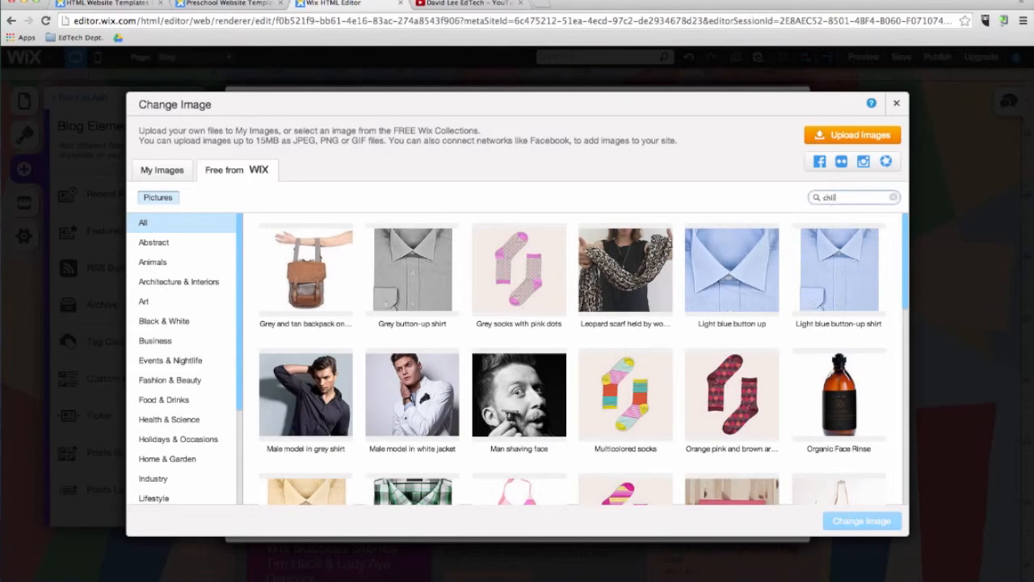
key(Return)
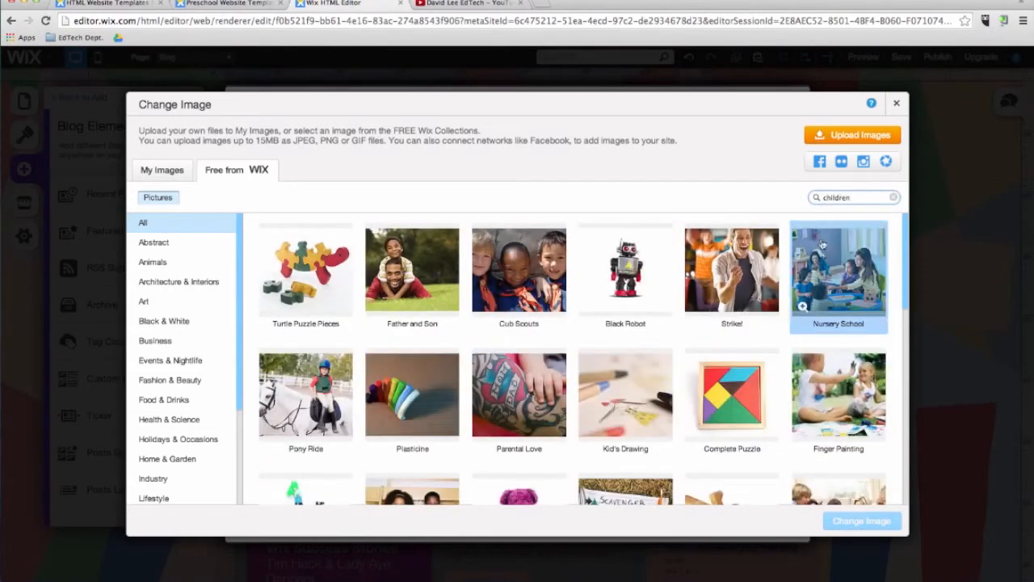
click(644, 272)
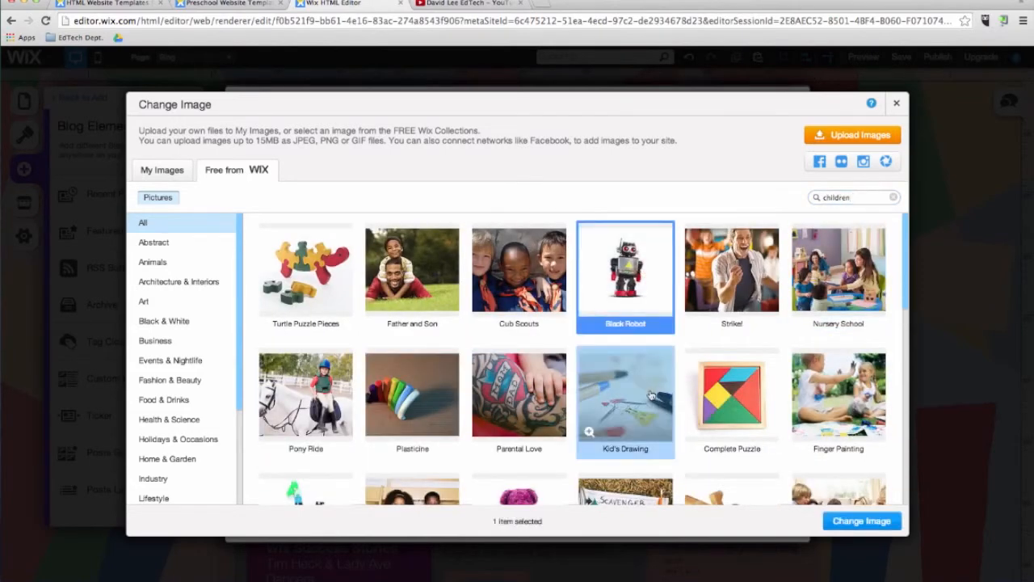
click(861, 519)
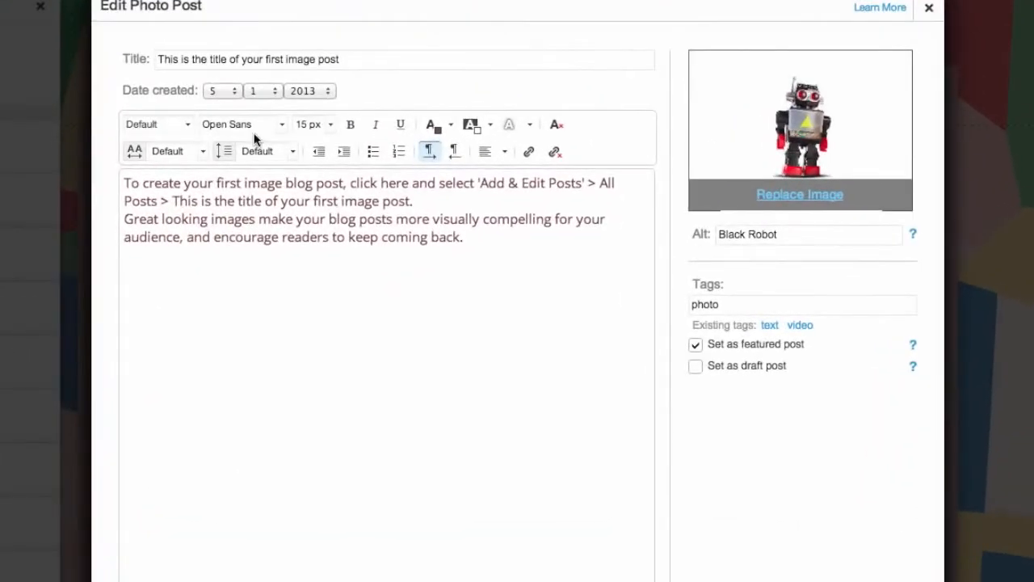
Title the post Robotics Club, rewrite its body to announce the club's start this week, covering the design process and prototyping, and confirm the edits.
triple_click(284, 58)
text(Robotics Club)
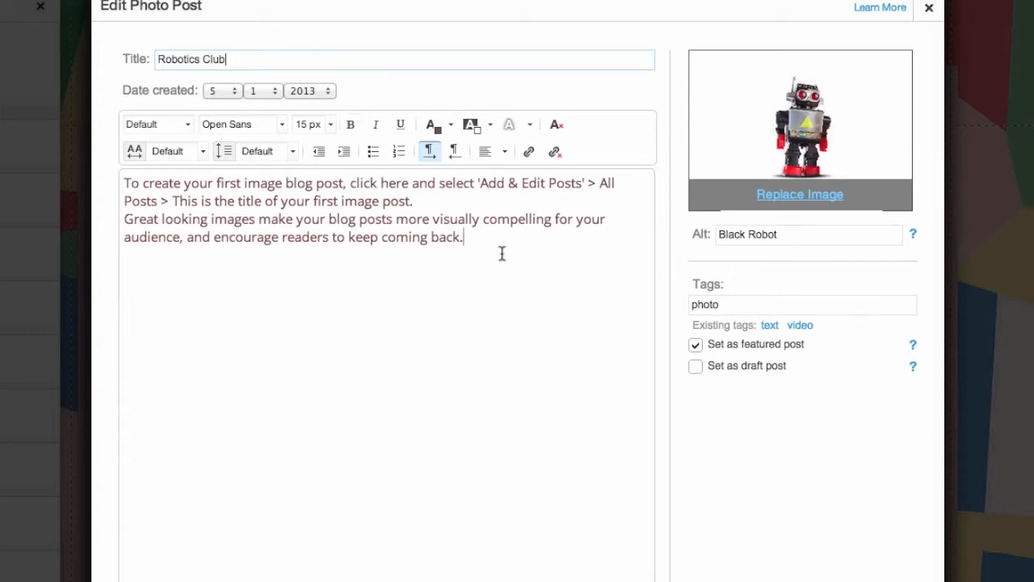
drag(505, 253, 113, 175)
text(This week we will )
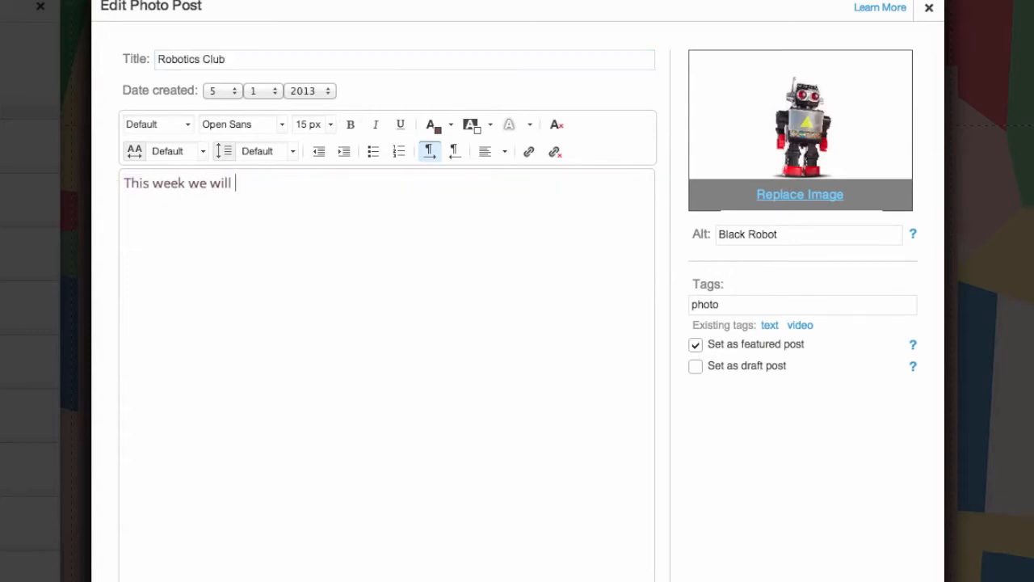
text(start our robotics club. Students will learn about the design process and how to )
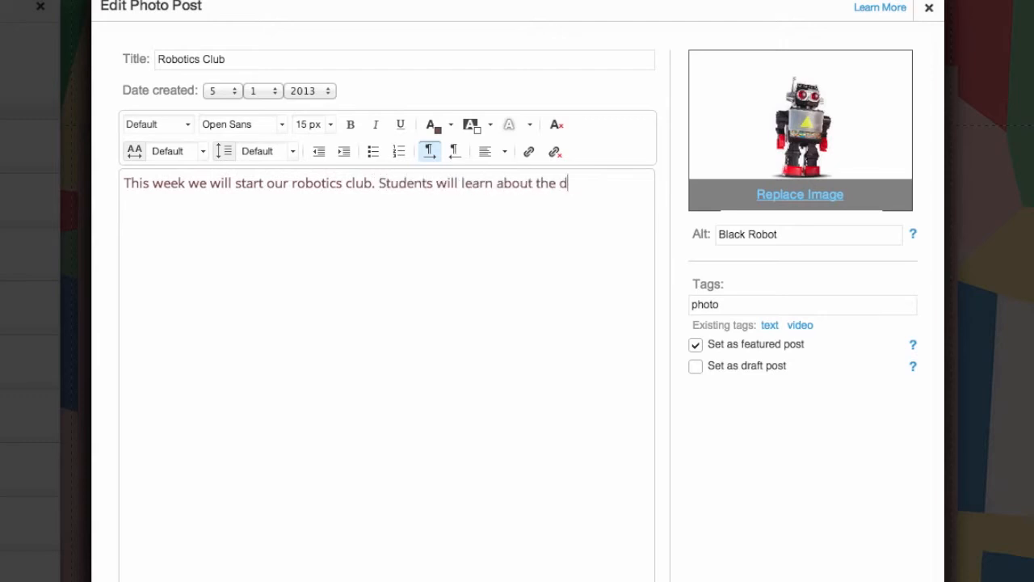
text(create a prototype for a specific problem.)
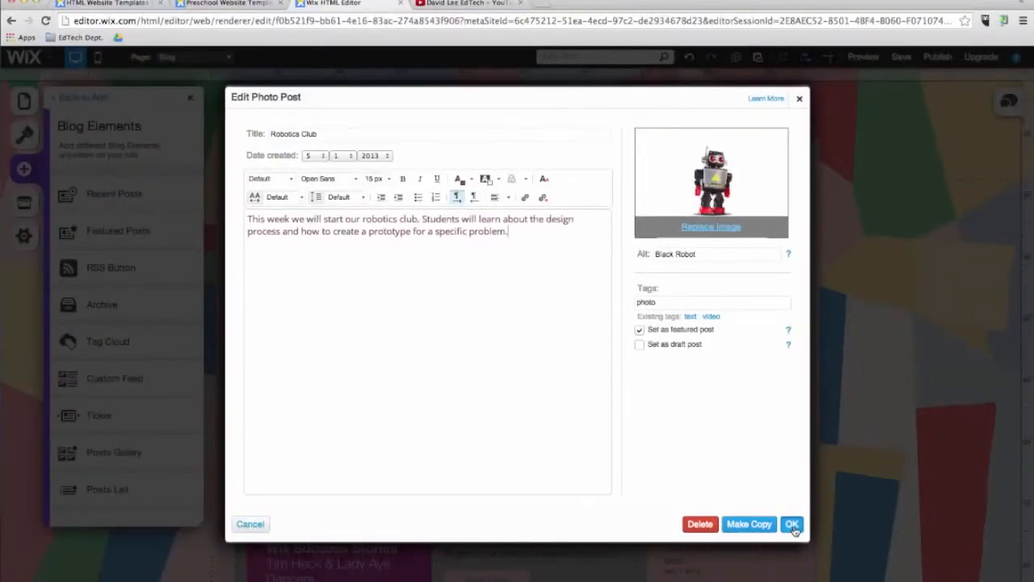
click(792, 524)
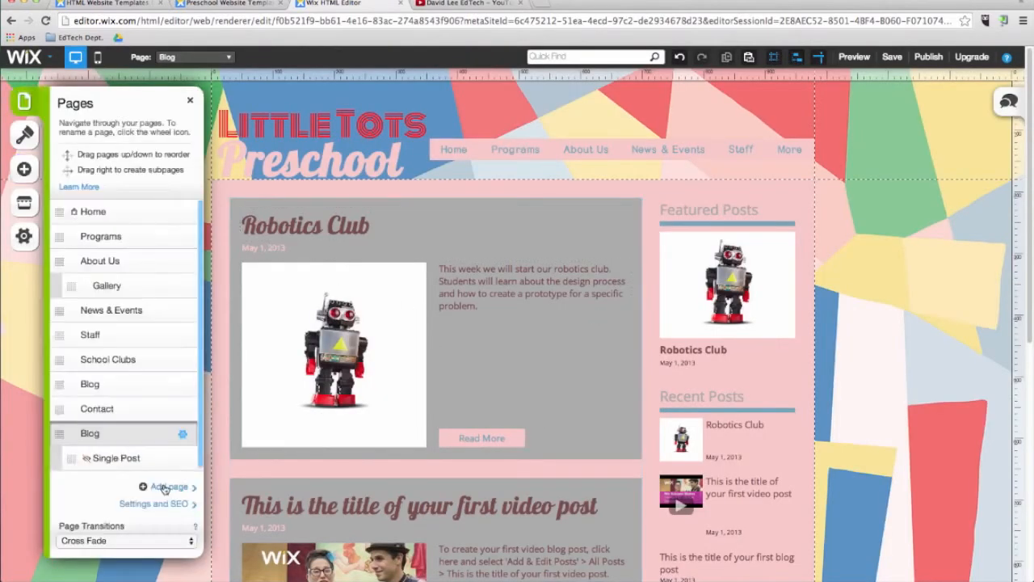
Add a blank page named Store to the site.
click(164, 487)
scroll(409, 433, down, 5)
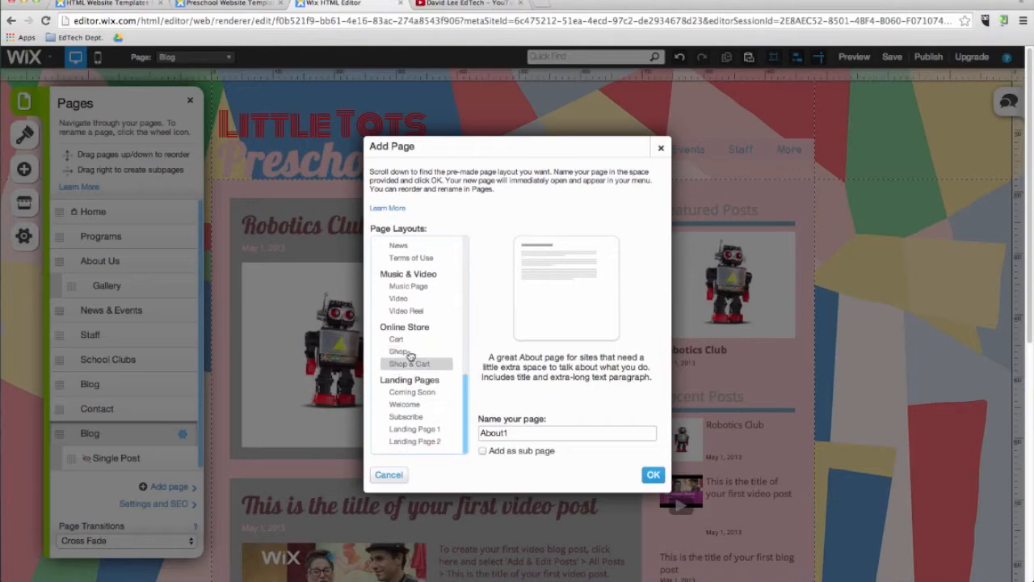
scroll(426, 427, up, 10)
click(399, 260)
text(Store)
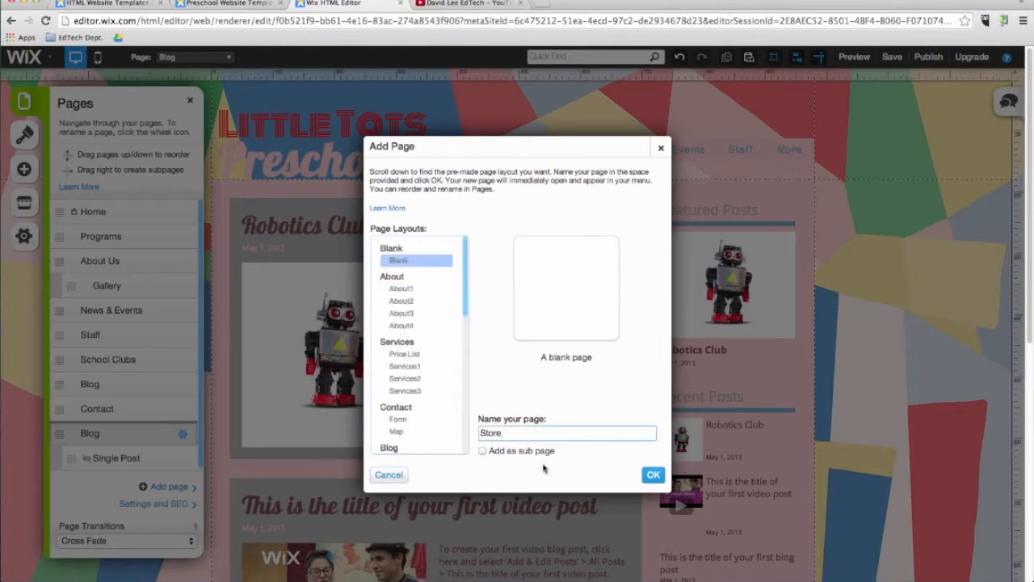
click(653, 475)
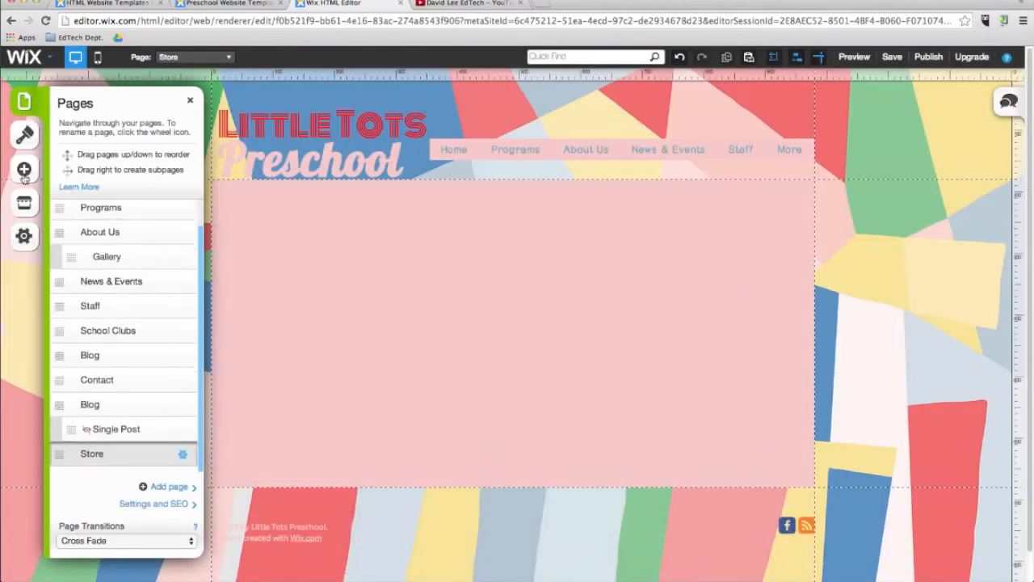
Add an online store Product Gallery to the Store page and position it within the page's content area.
click(25, 174)
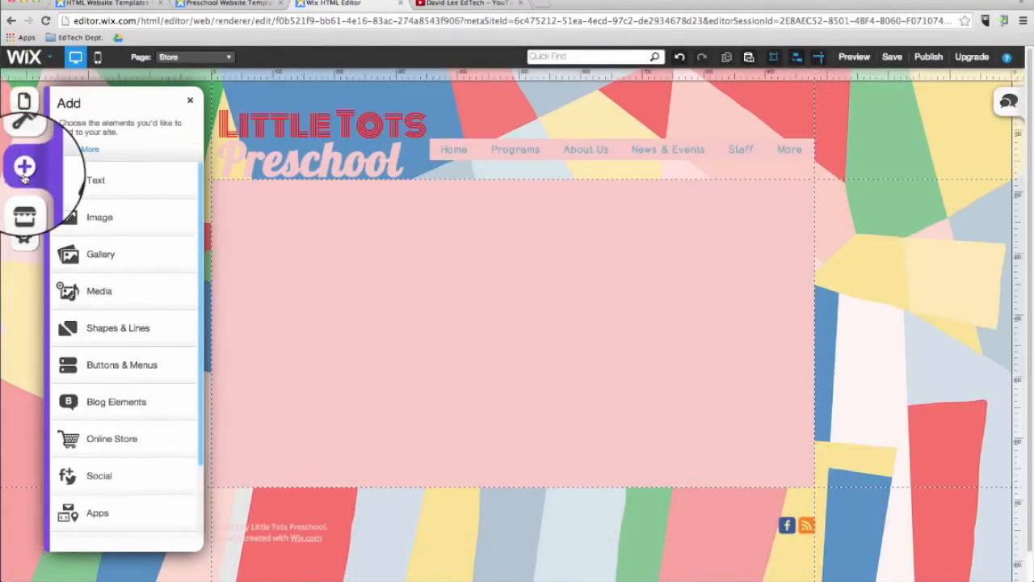
click(116, 438)
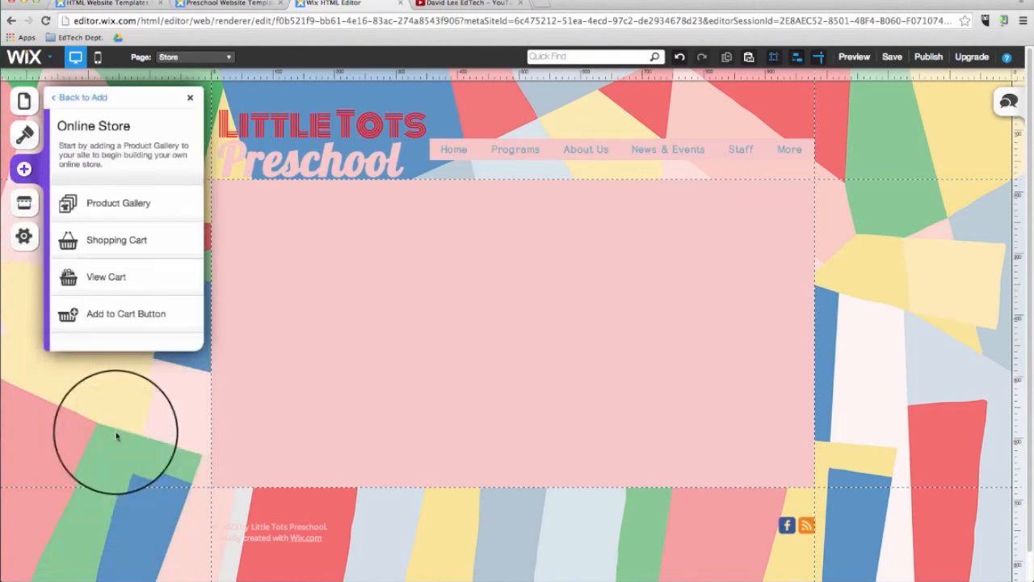
click(152, 207)
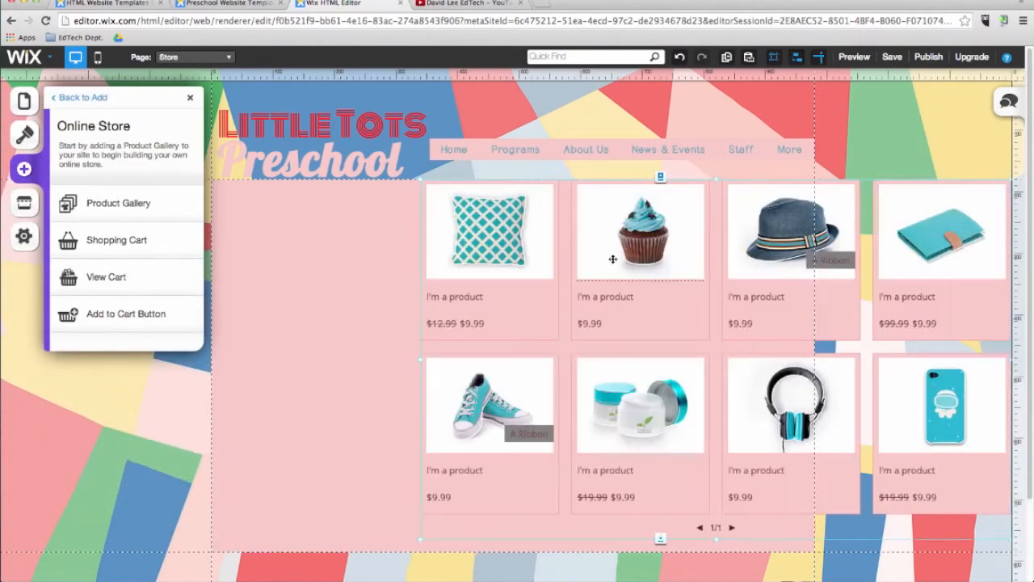
drag(612, 259, 420, 272)
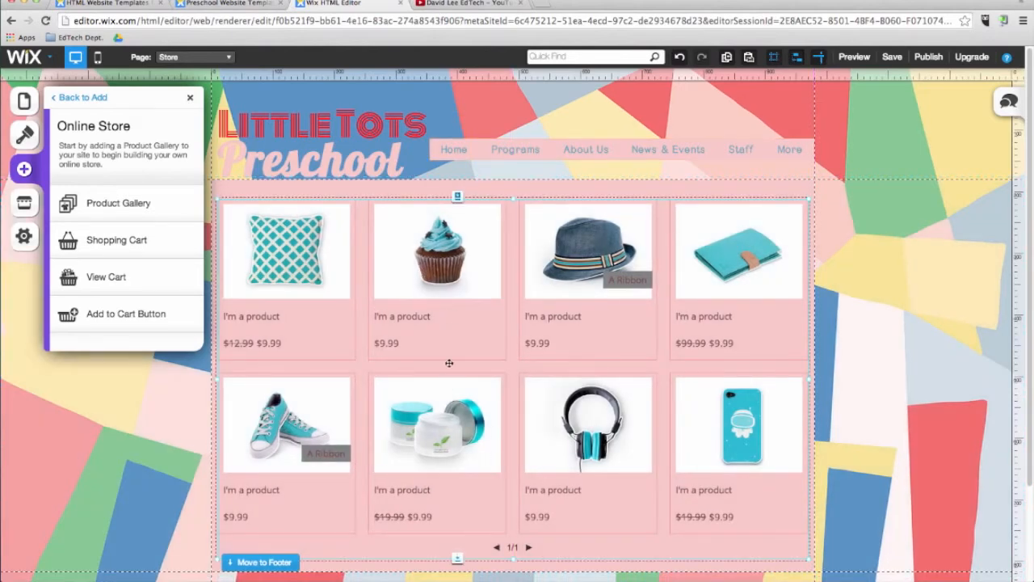
Open the product gallery's store manager and review the orders, payment and currency, coupons, shipping and tax settings.
right_click(463, 298)
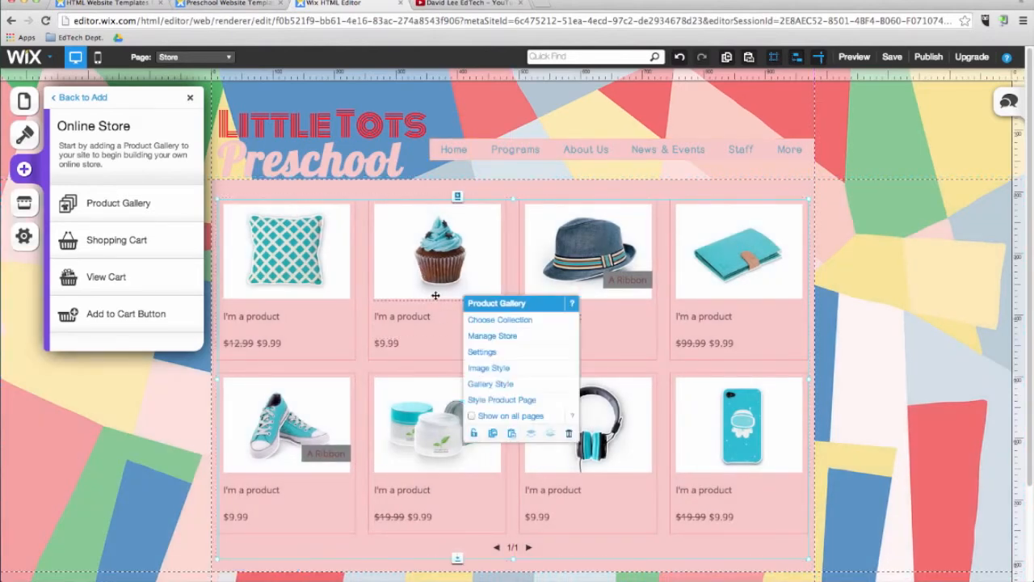
click(491, 338)
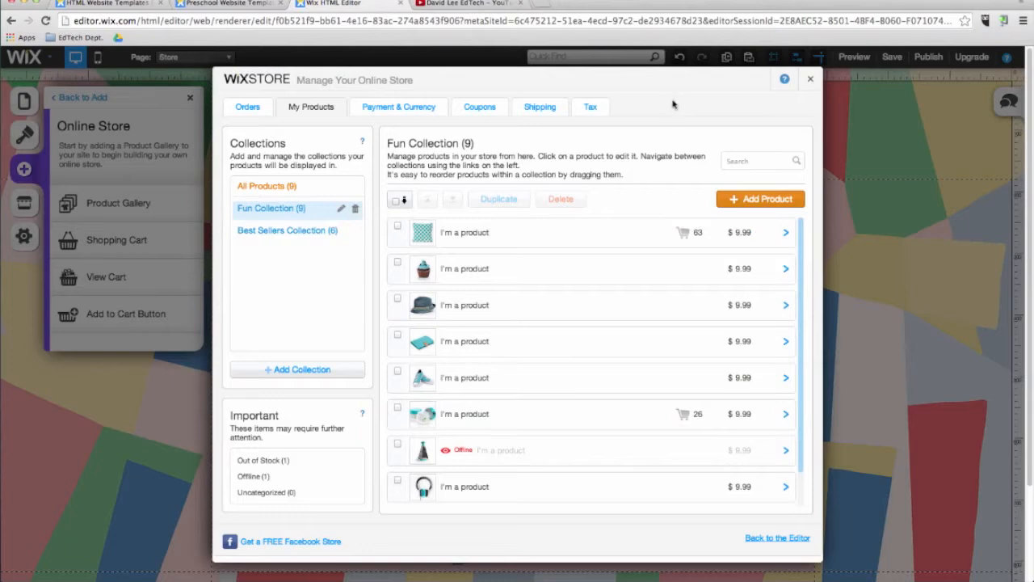
click(247, 109)
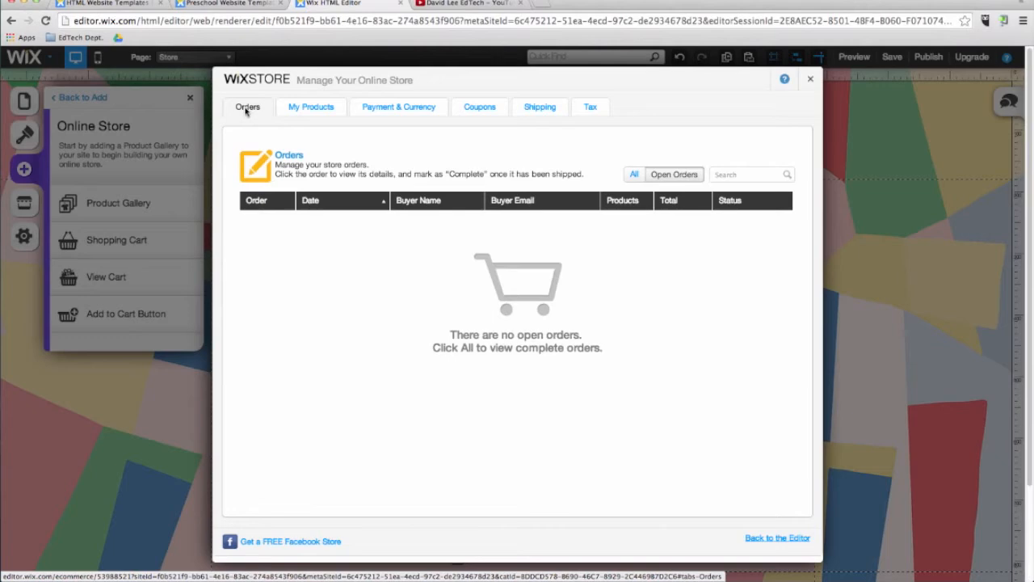
click(377, 109)
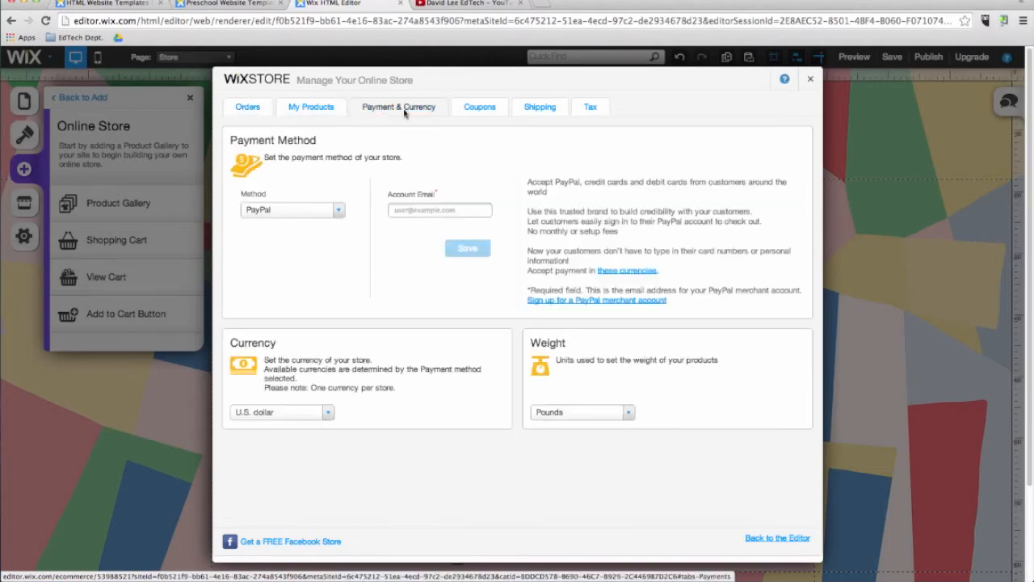
click(483, 113)
click(533, 115)
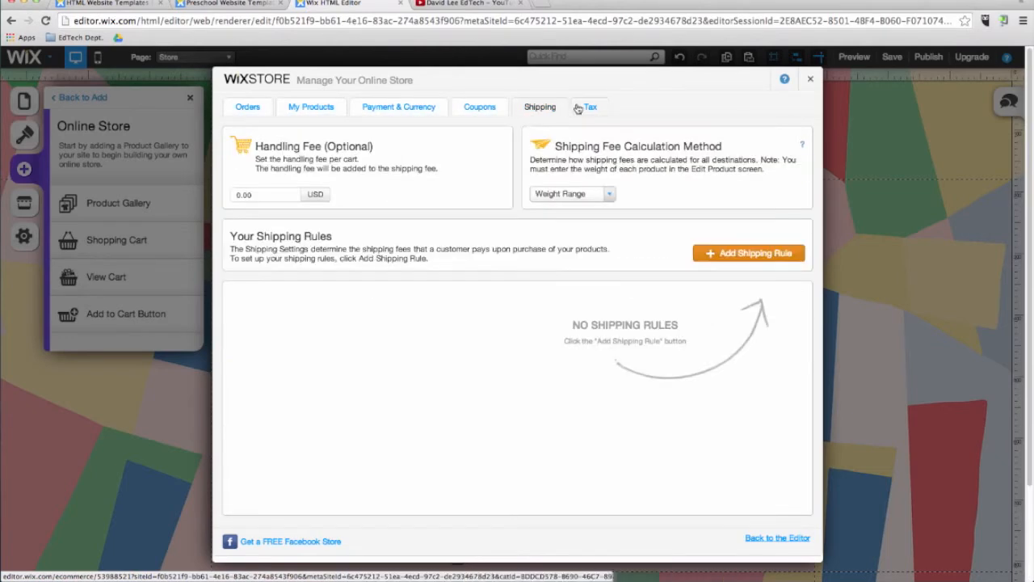
click(591, 107)
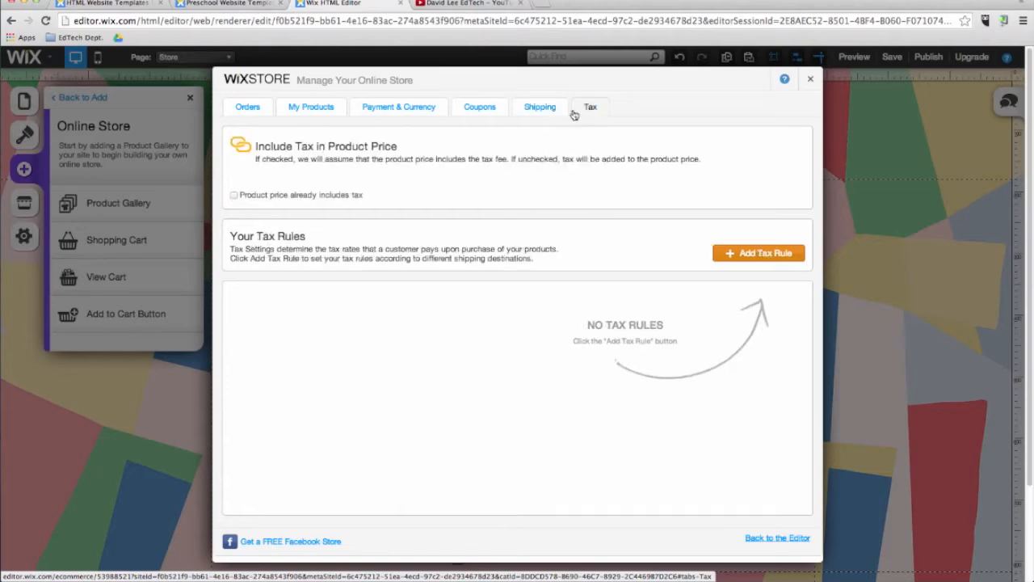
Examine the details of the first product in Fun Collection, then close the product and the store manager.
click(311, 108)
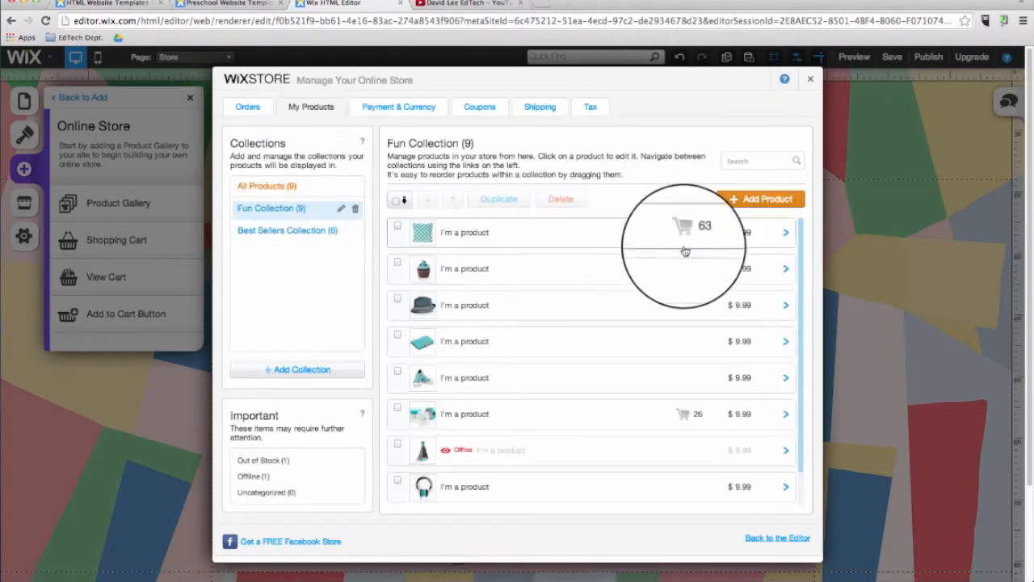
click(786, 234)
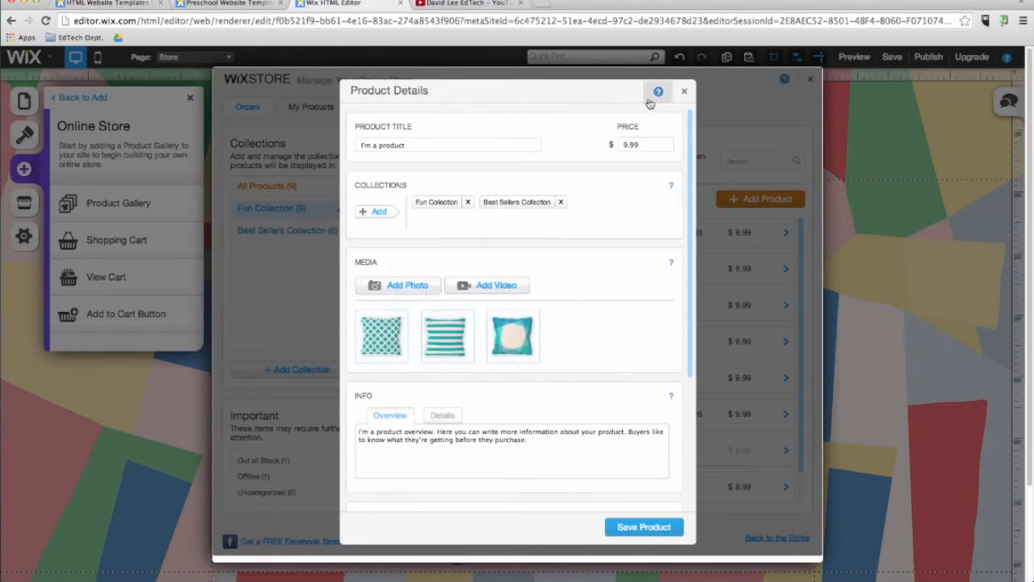
click(685, 91)
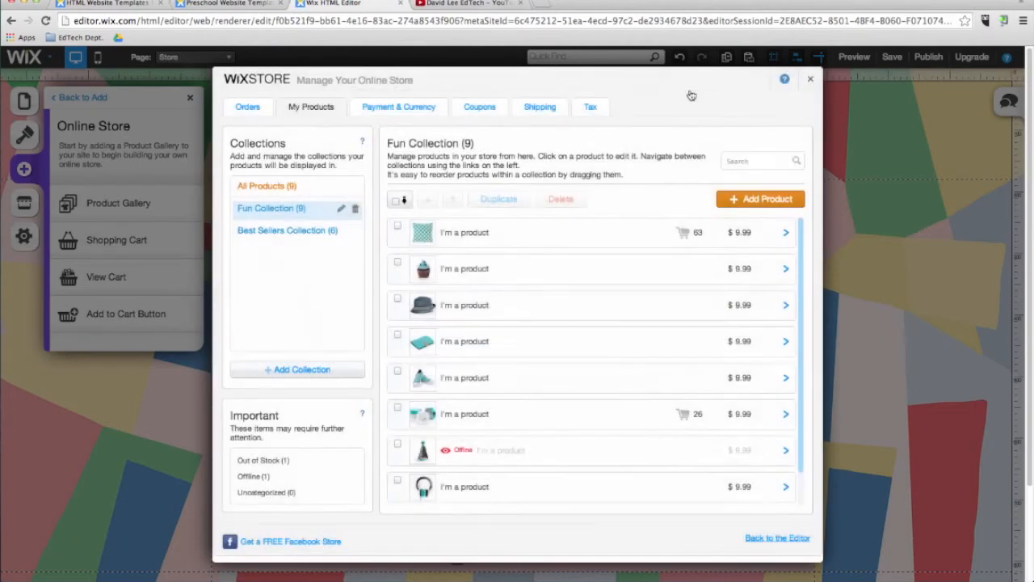
click(812, 82)
Switch to the Home page and move the navigation menu slightly down in the header.
click(194, 57)
click(174, 82)
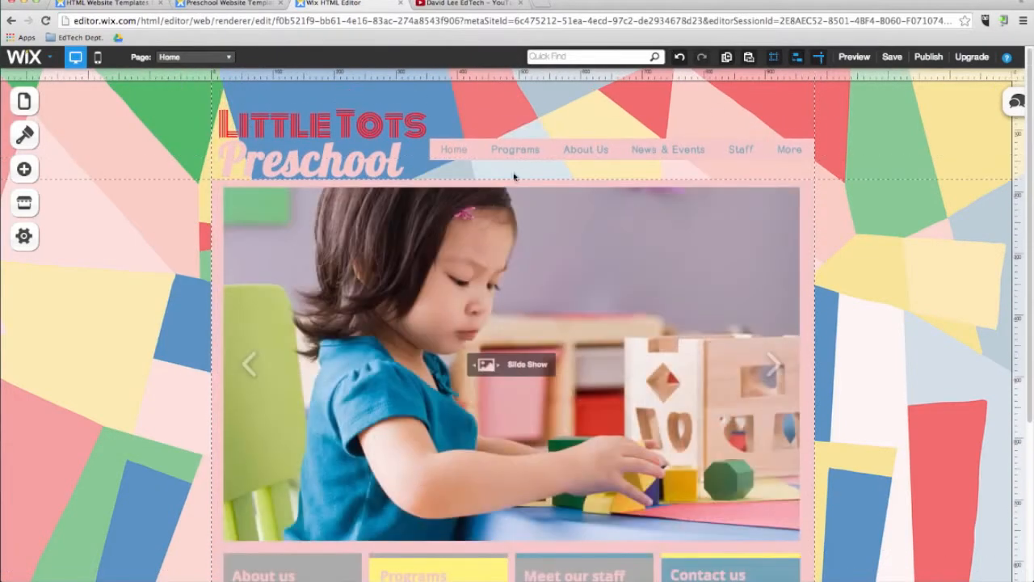
drag(576, 148, 577, 166)
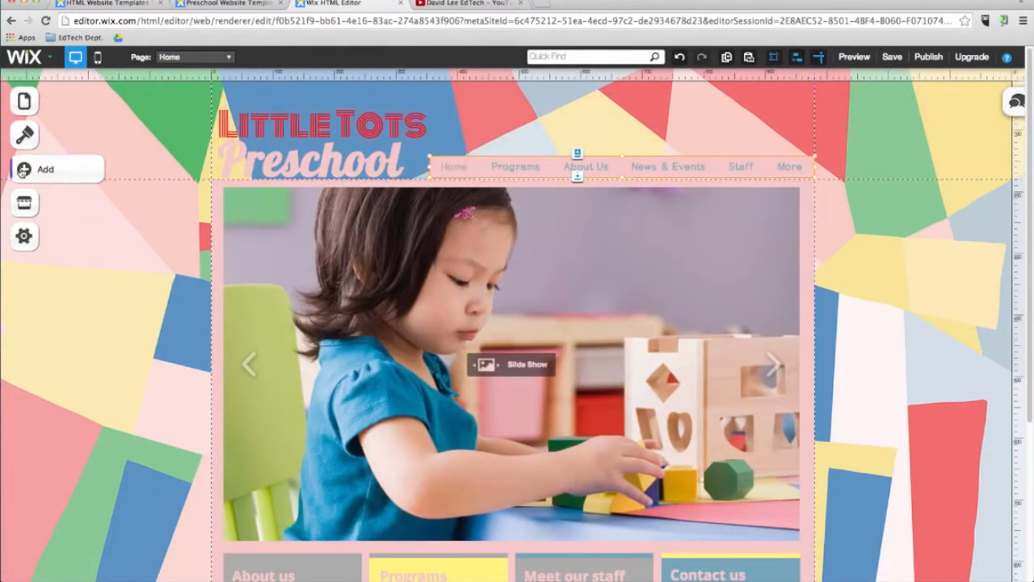
Add a Social Bar to the Home page and place it in the header just above the end of the navigation menu.
click(23, 169)
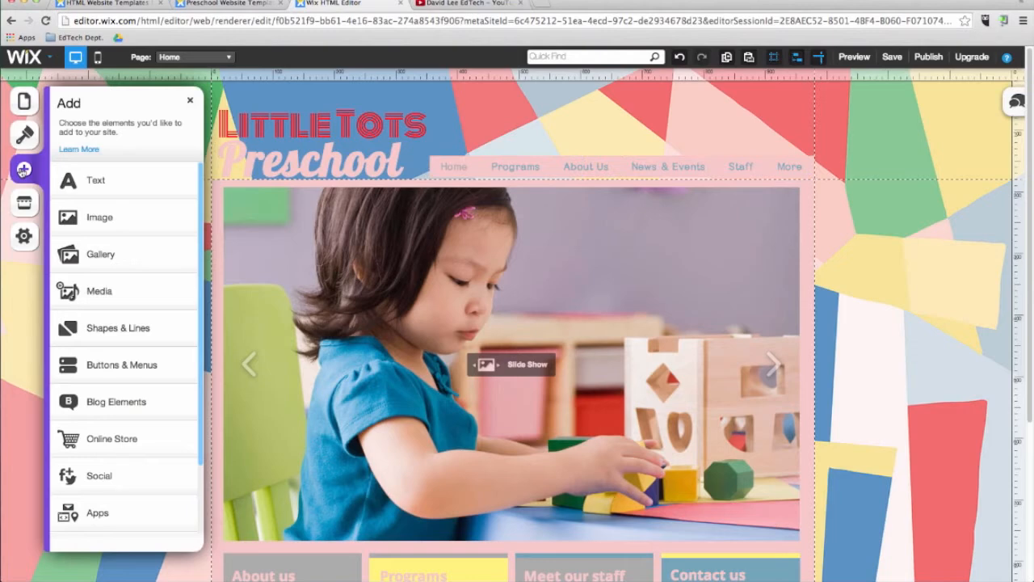
click(122, 477)
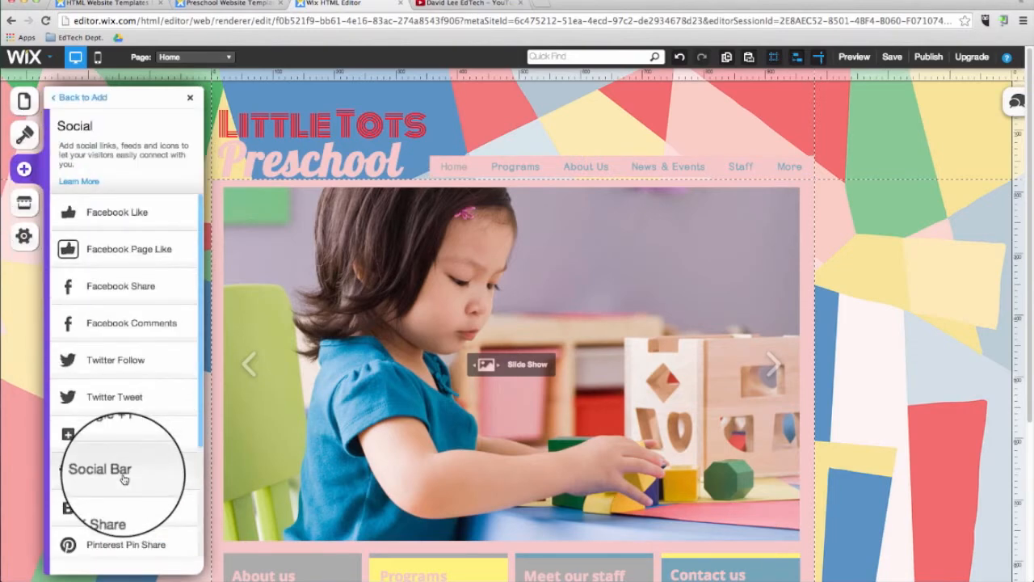
click(125, 475)
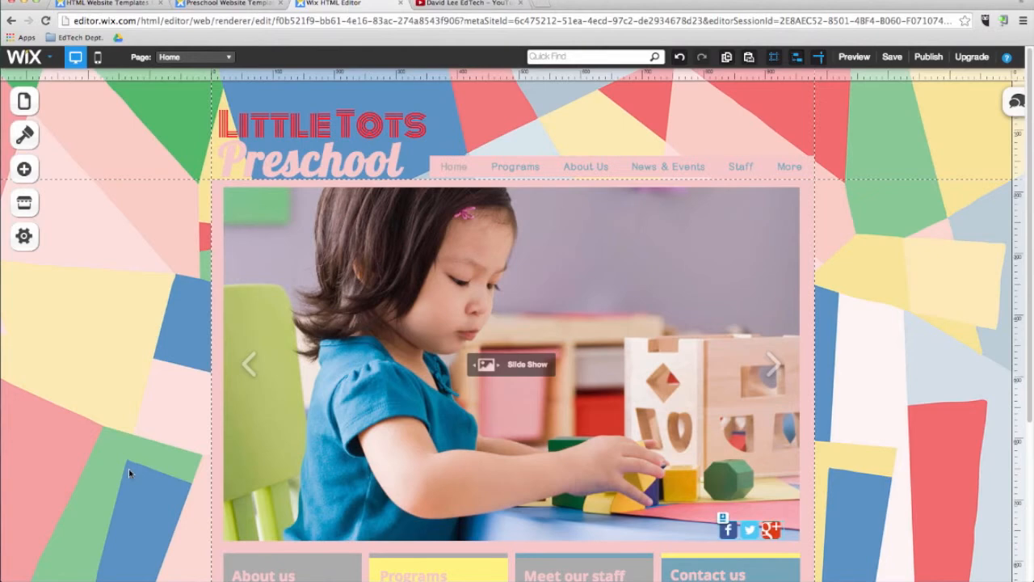
drag(725, 530, 772, 131)
Link the social bar's Facebook icon to the site owner's Facebook profile address.
click(826, 168)
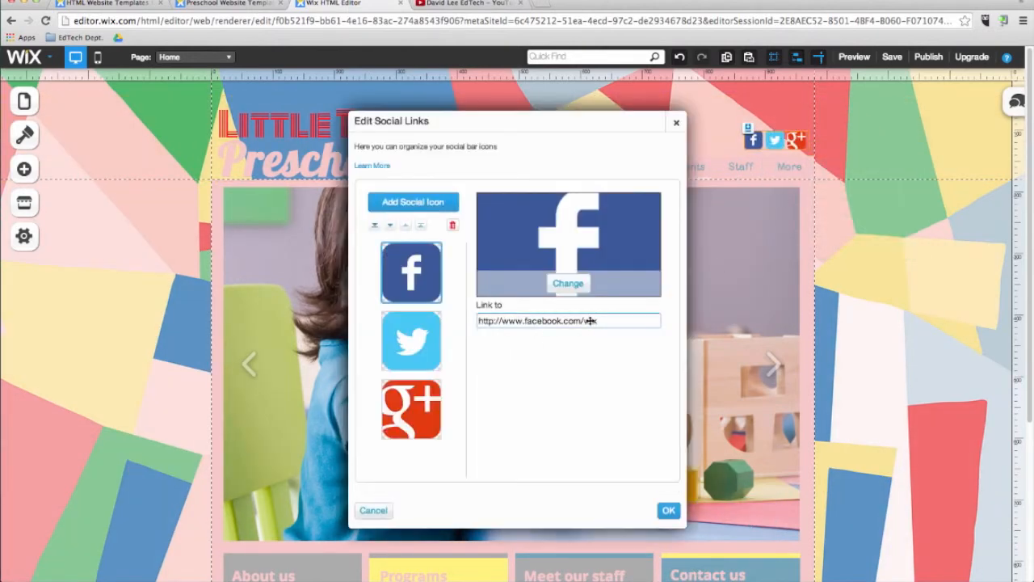
click(590, 323)
text(davidleee)
click(654, 502)
Link the social bar's Twitter icon to the site owner's Twitter profile address.
click(411, 340)
click(577, 322)
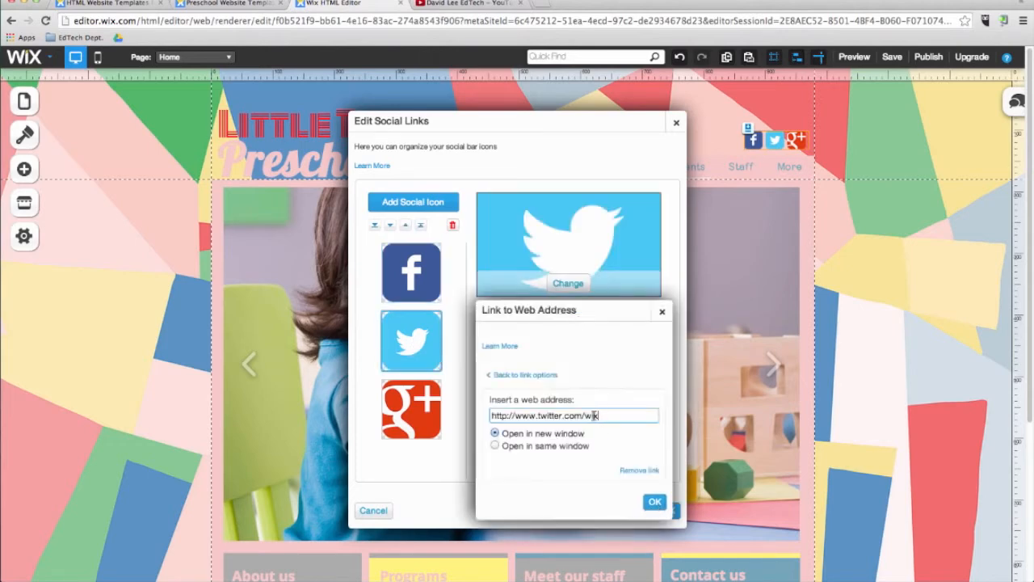
click(655, 501)
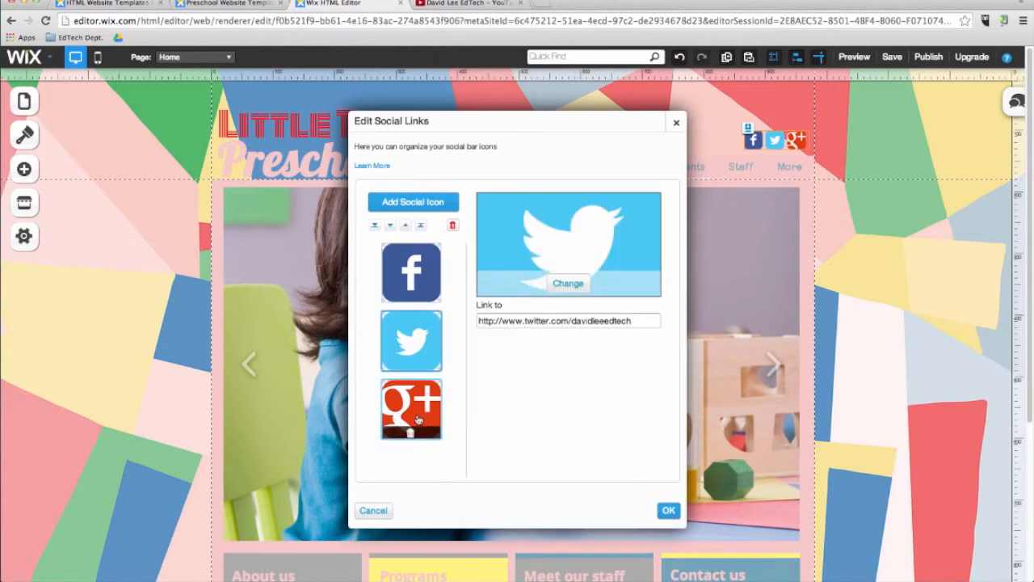
Link the Google+ icon to the site owner's Google+ posts page and apply the social link changes.
click(411, 409)
click(606, 323)
double_click(608, 416)
text(+)
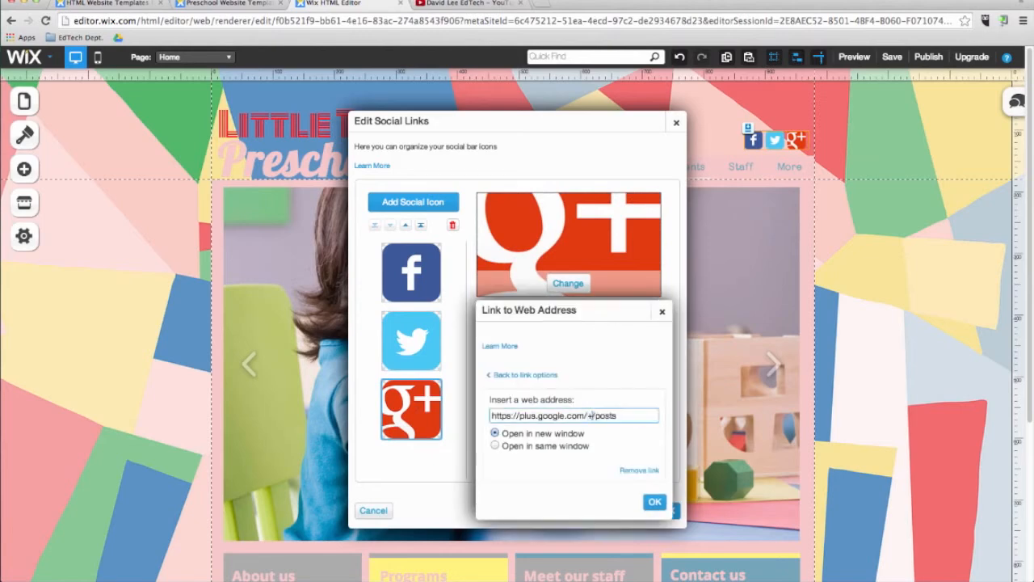
text(davidleeedtechorg)
click(655, 502)
click(668, 509)
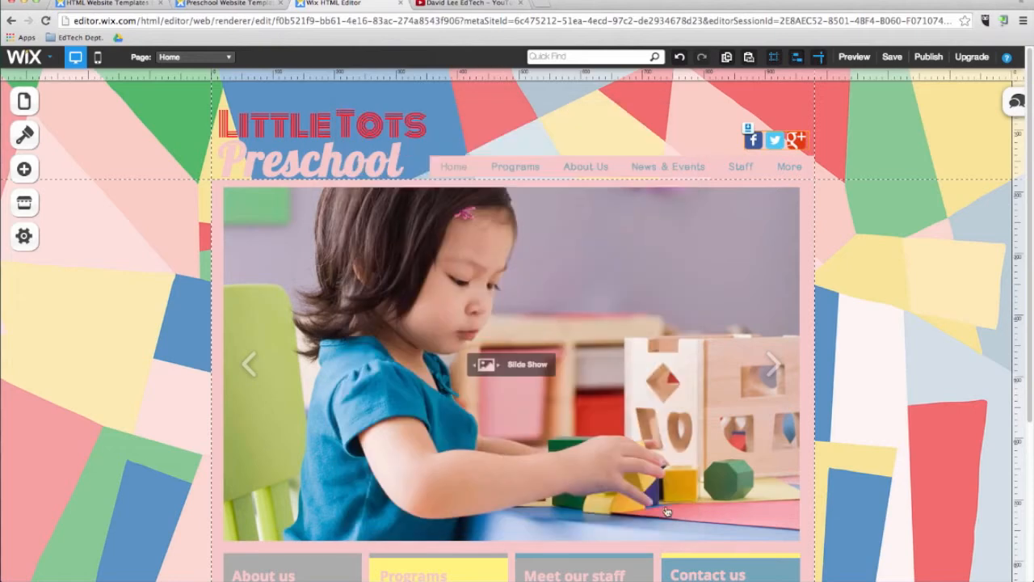
Preview the site, test the Twitter icon's link, close the Twitter page and return to the editor.
click(849, 60)
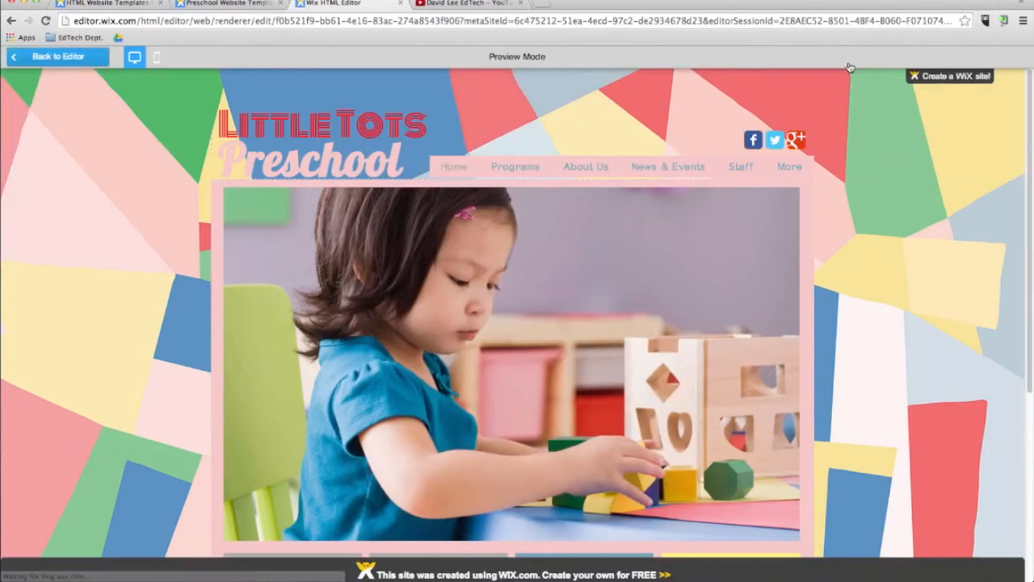
click(774, 141)
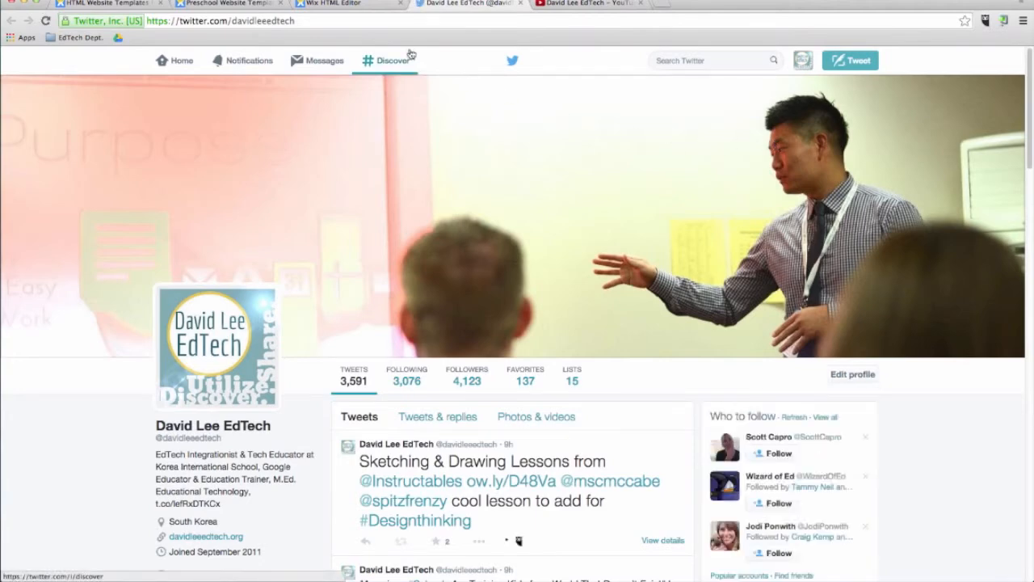
click(521, 3)
click(521, 3)
click(46, 58)
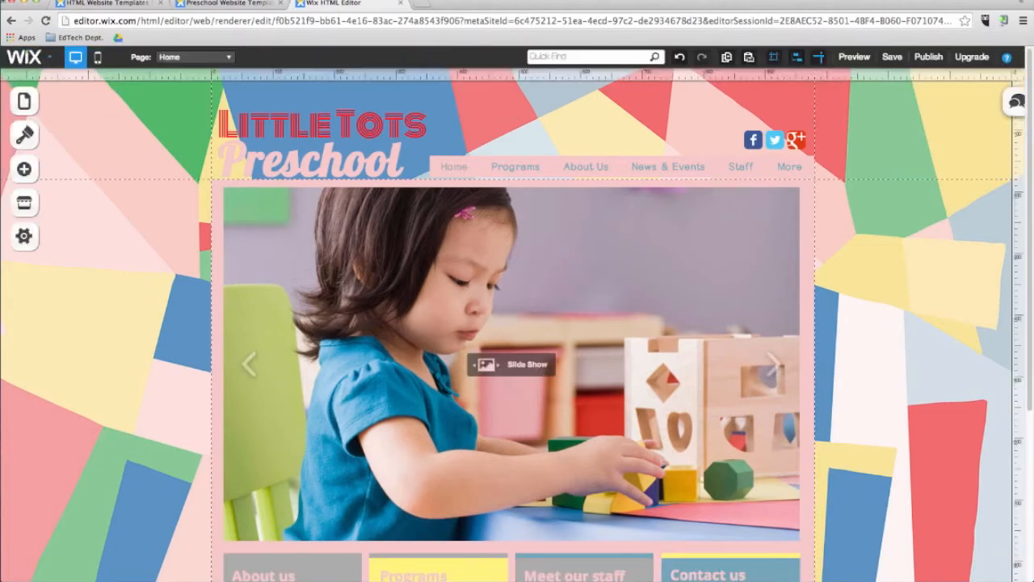
Look over the featured apps in the Wix App Market and close it.
click(25, 204)
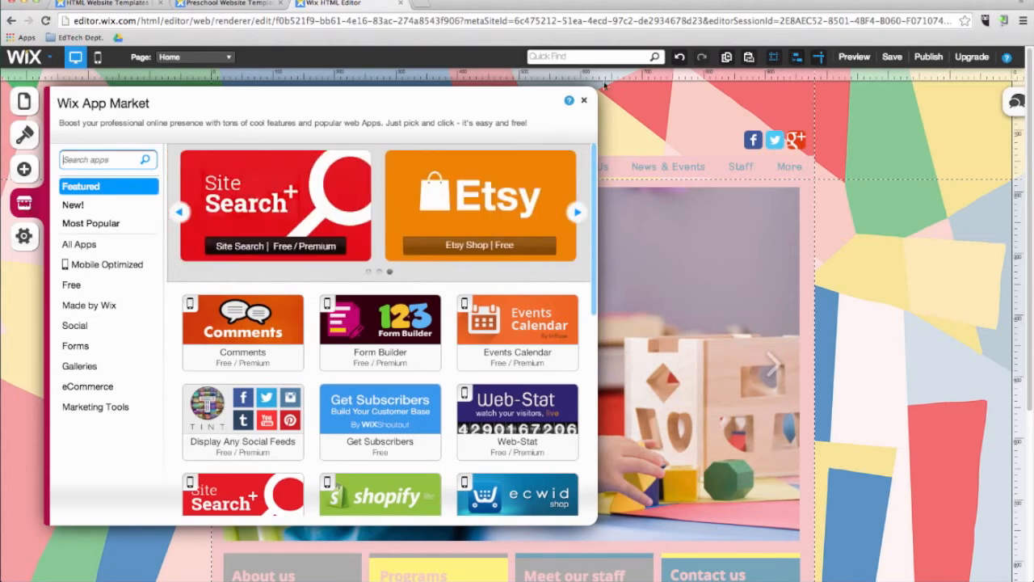
click(585, 101)
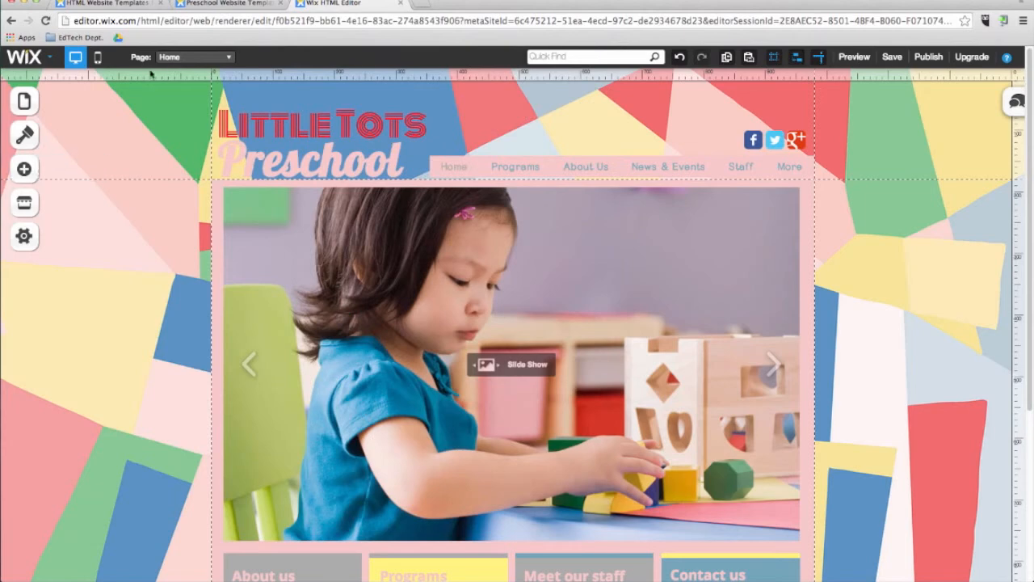
Switch to the Contact page and clear the area beside the contact details.
click(183, 62)
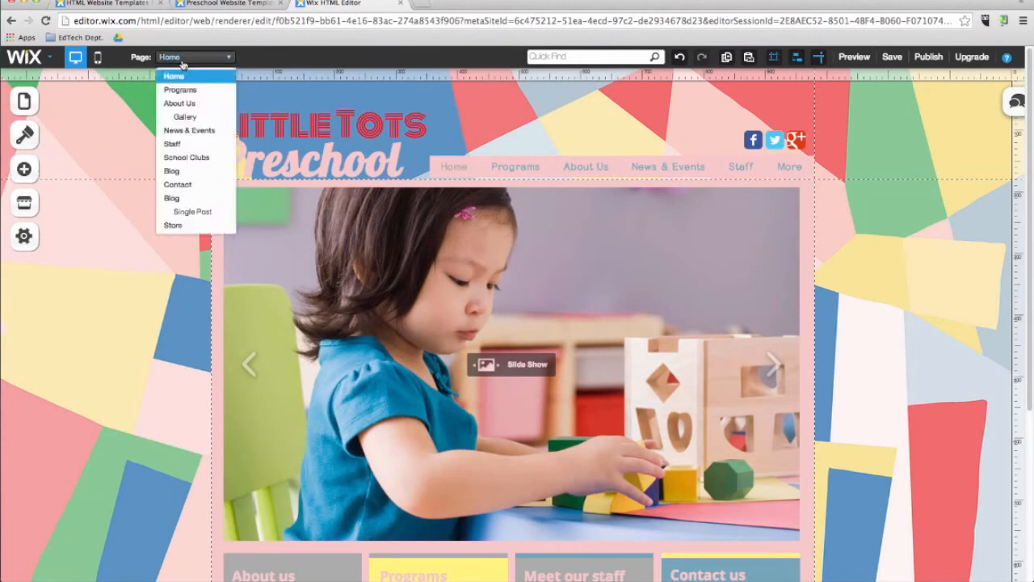
click(171, 186)
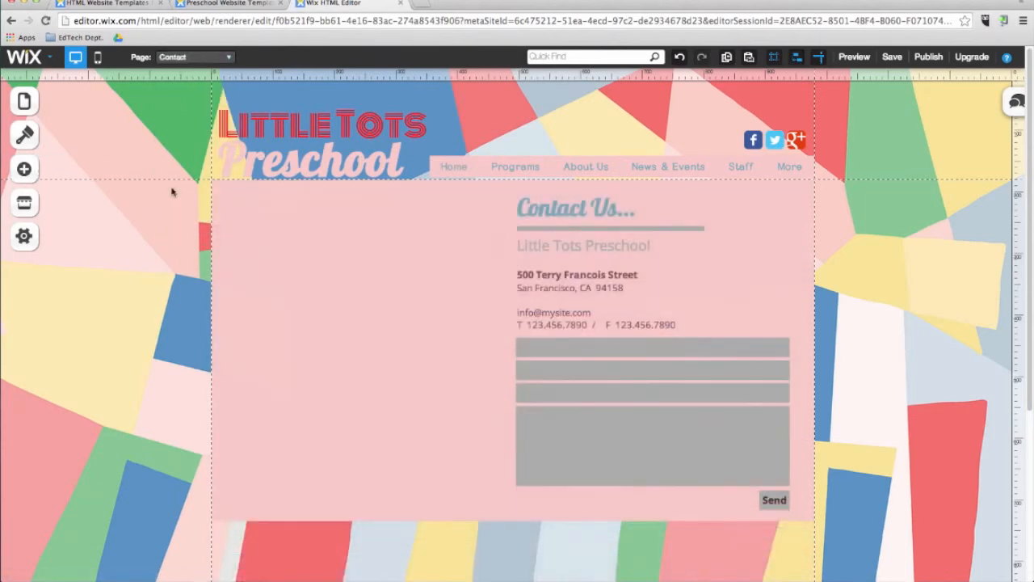
click(243, 235)
key(Delete)
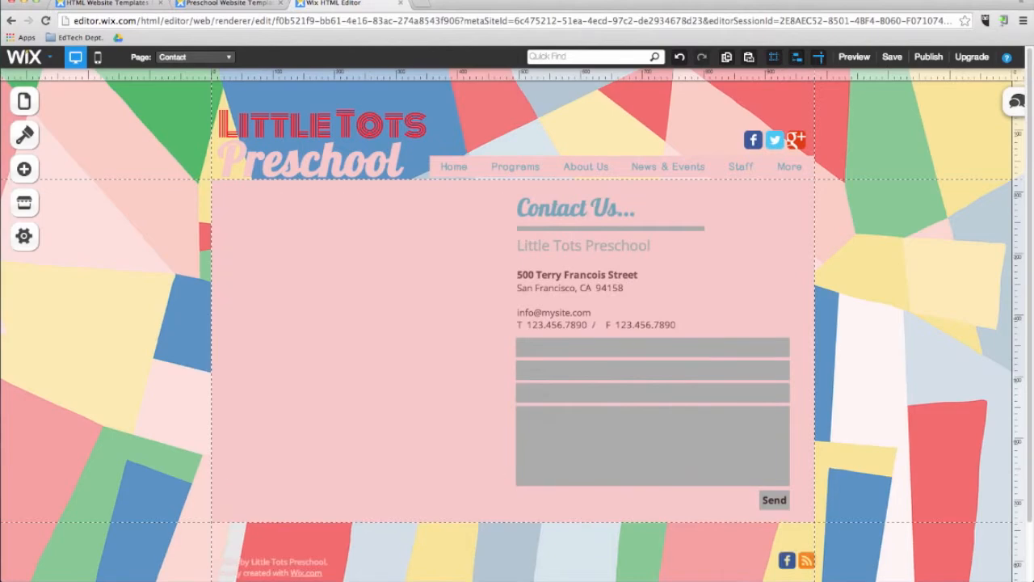
Add a Google Maps element, place it beside the contact details and resize it to about 445 by 445.
click(24, 170)
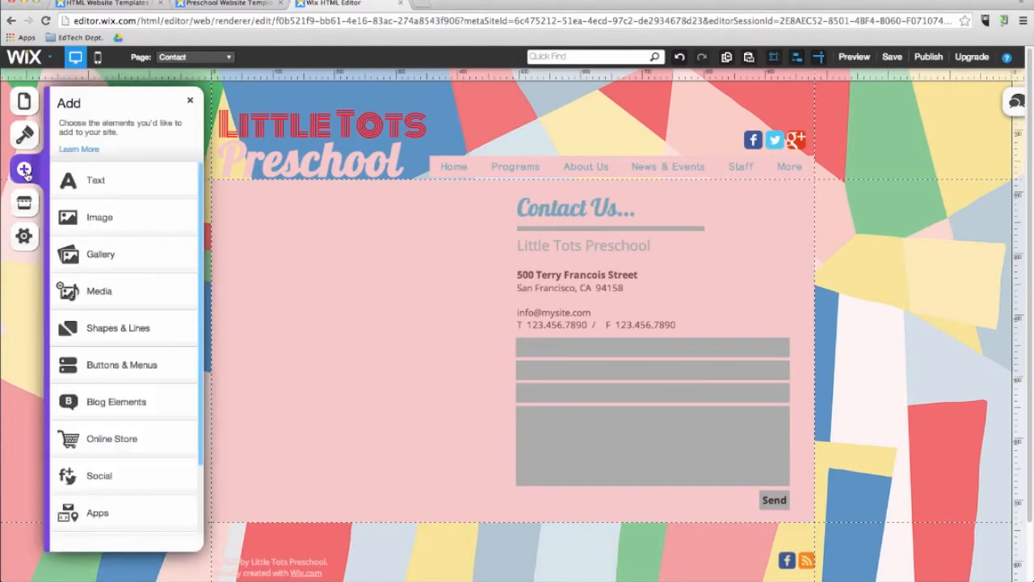
click(99, 508)
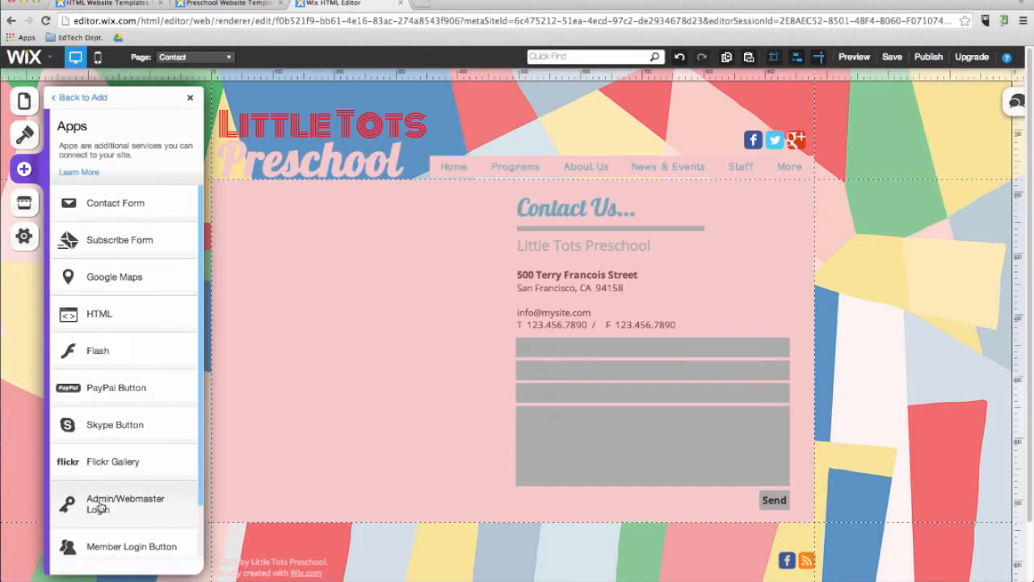
click(122, 279)
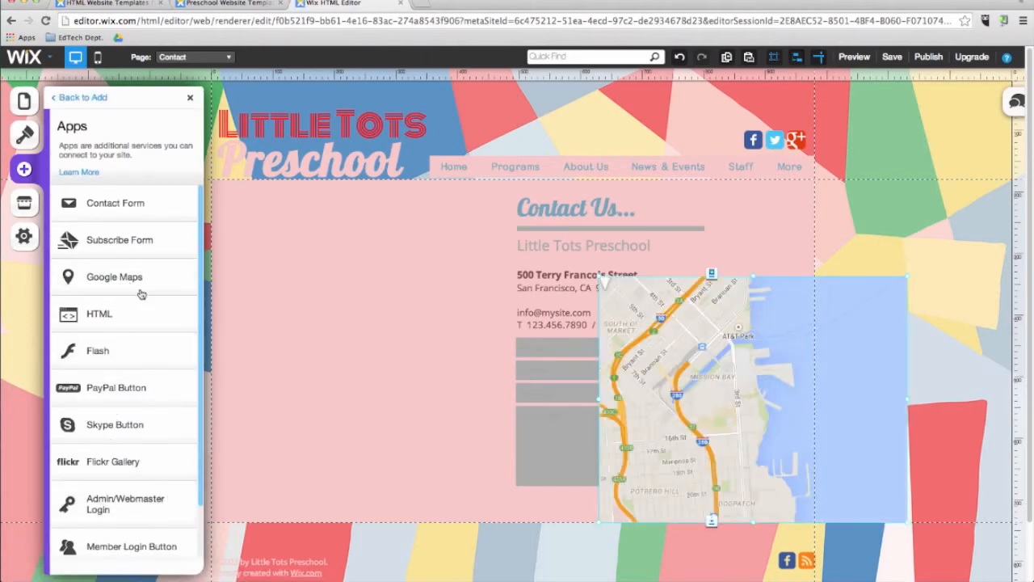
drag(680, 401, 305, 331)
drag(531, 447, 497, 480)
Replace the map's address with the school's postal address in the map settings and find the location.
click(399, 339)
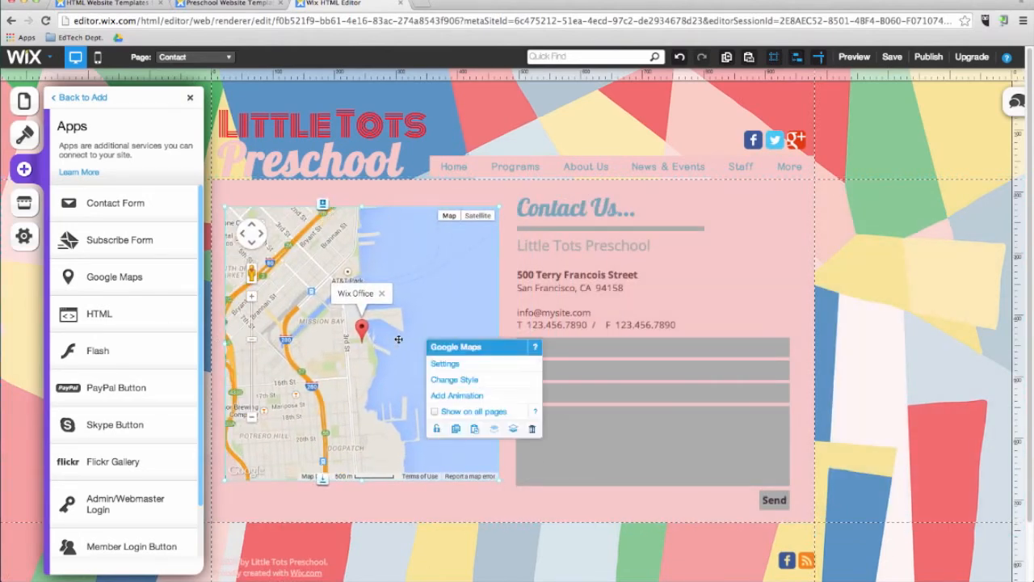
click(444, 365)
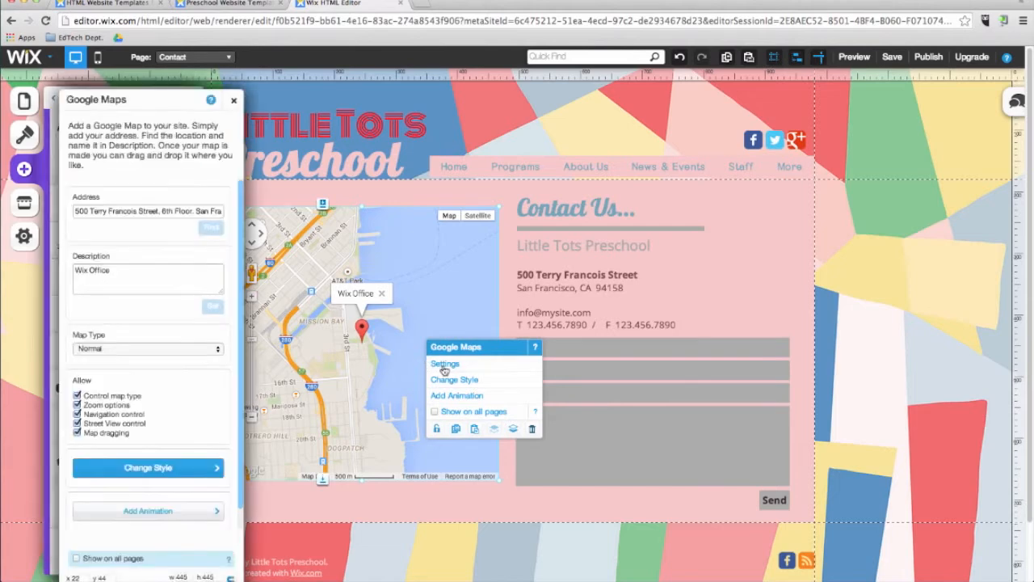
triple_click(138, 212)
key(BackSpace)
text(Seongnam-si, Gyeonggi-do Korea 463-420)
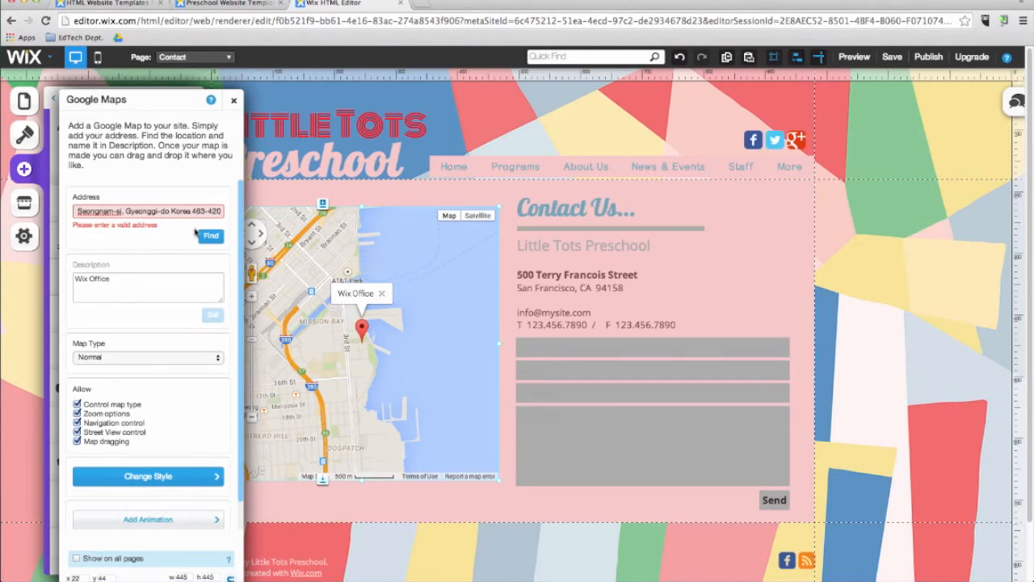
click(210, 236)
Set the map's description to "Korea International School" and close the map settings and the add options.
triple_click(138, 268)
text(Korea International School)
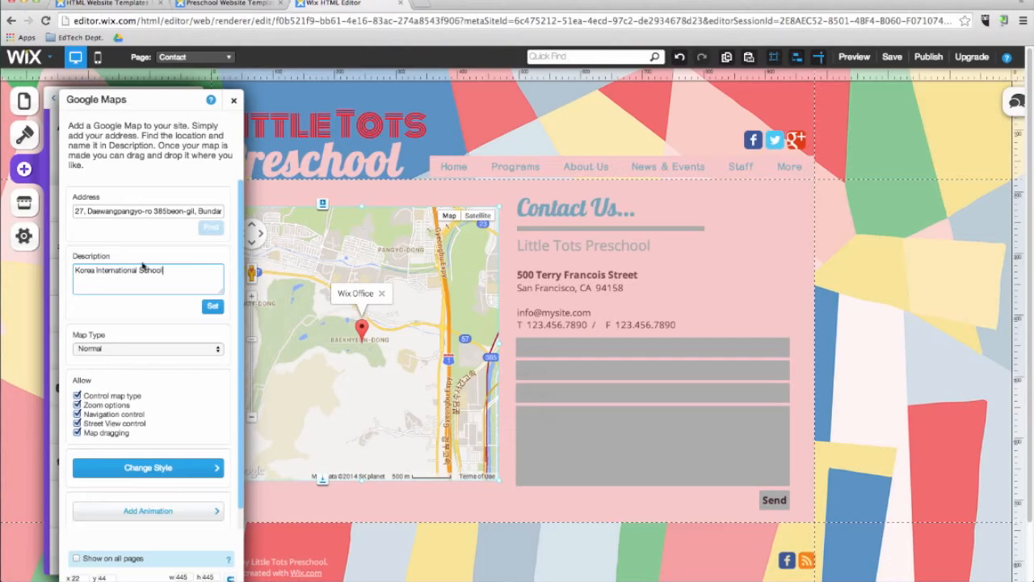
click(212, 310)
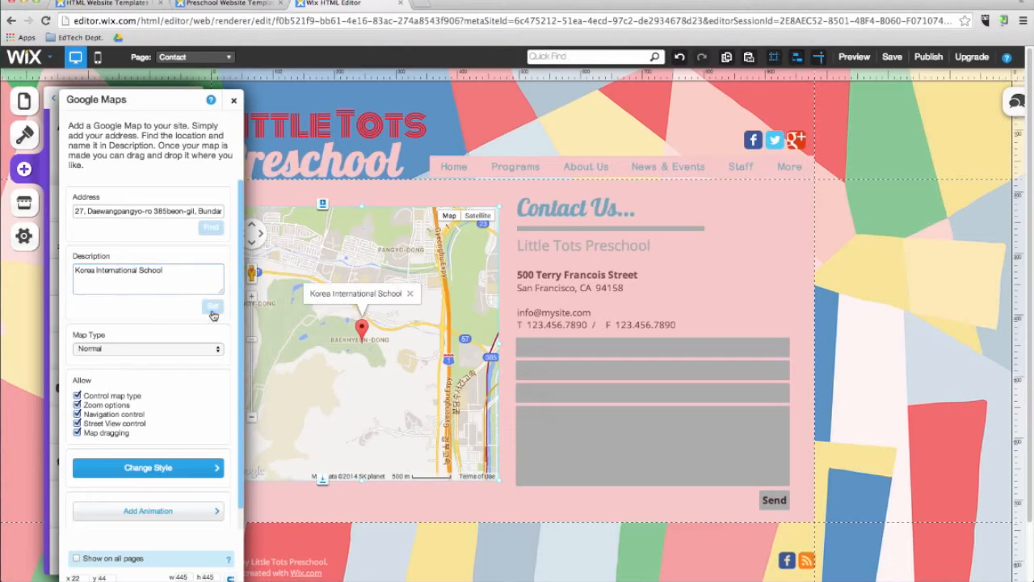
click(233, 100)
click(190, 98)
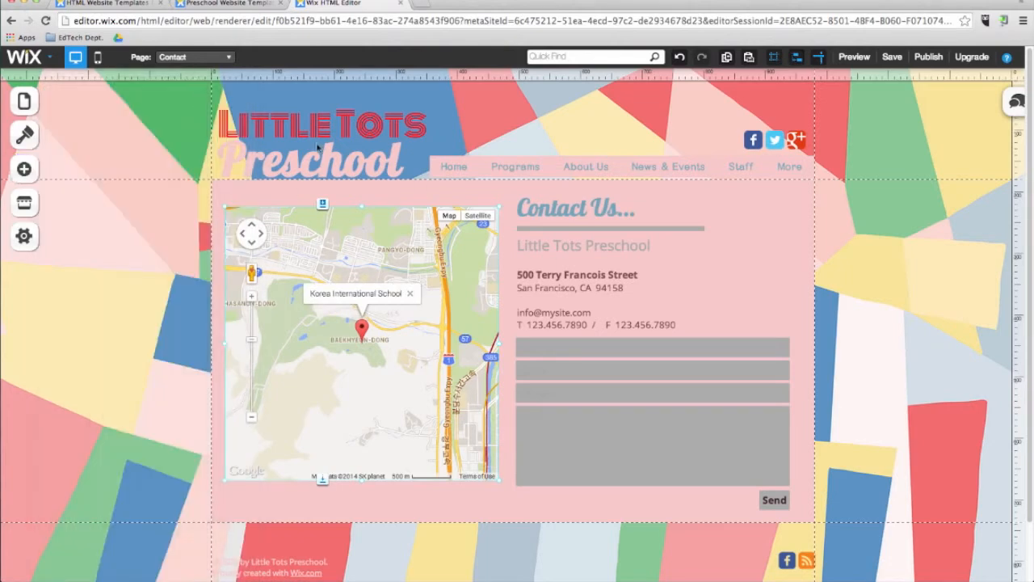
Add an HTML element to the Contact page, inspect its settings in HTML code mode, and delete the element.
click(24, 169)
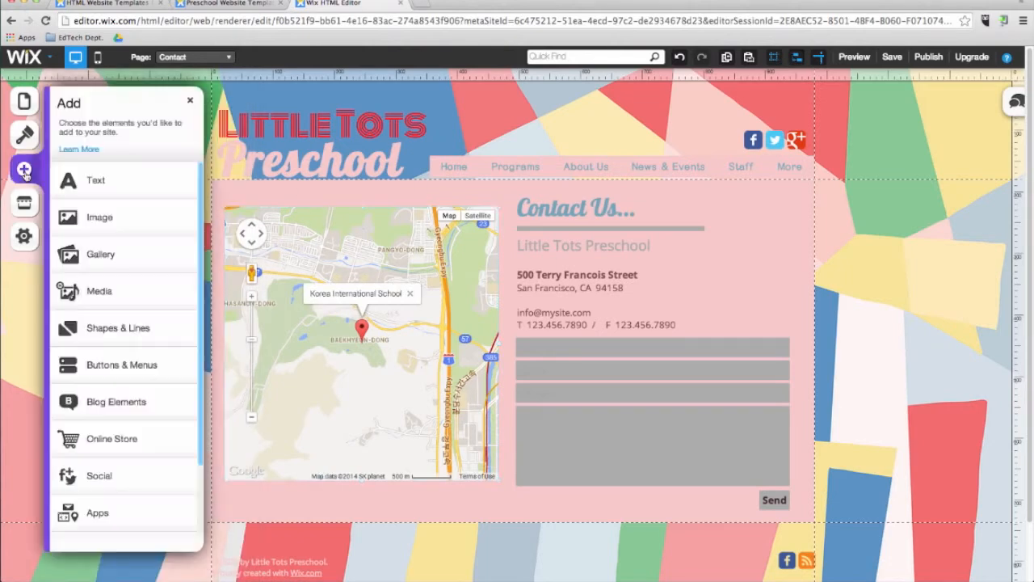
click(97, 512)
click(131, 324)
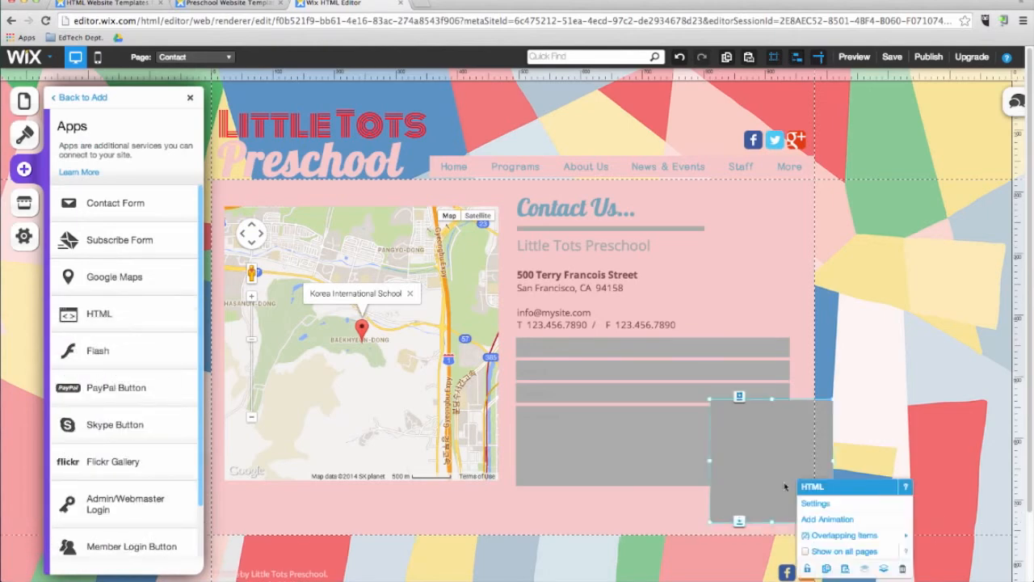
click(814, 502)
click(151, 185)
click(119, 200)
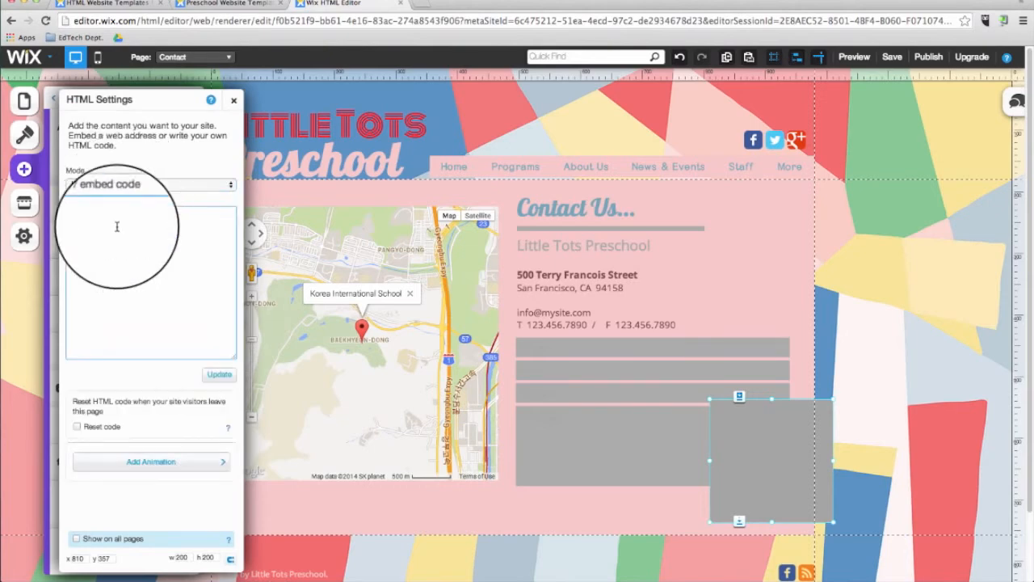
click(235, 102)
click(740, 438)
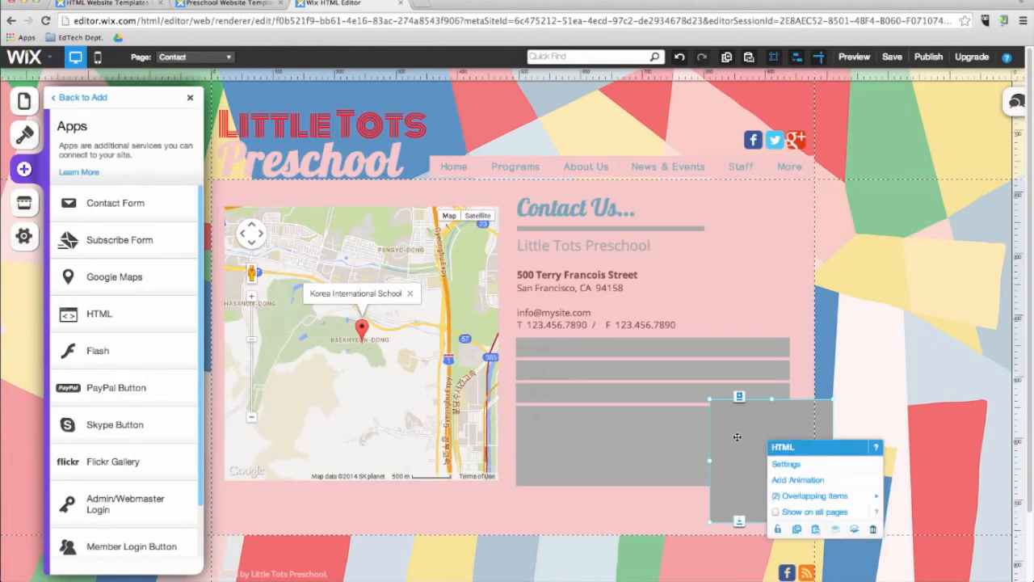
key(Delete)
click(192, 100)
Switch to the Home page and add a FAQs list to it from the List Builder.
click(194, 57)
click(199, 75)
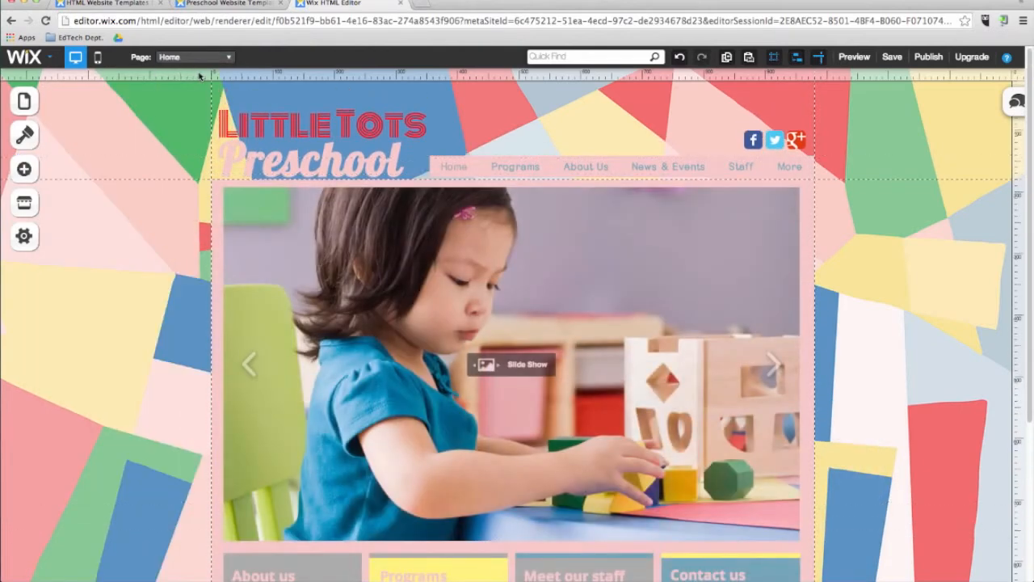
click(25, 169)
scroll(92, 377, down, 3)
click(88, 469)
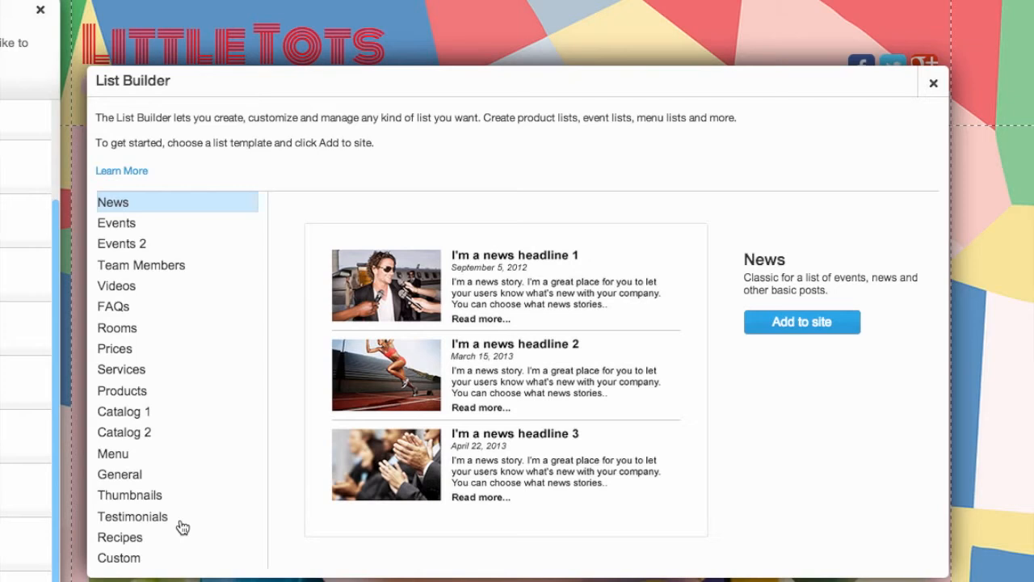
click(122, 308)
click(800, 322)
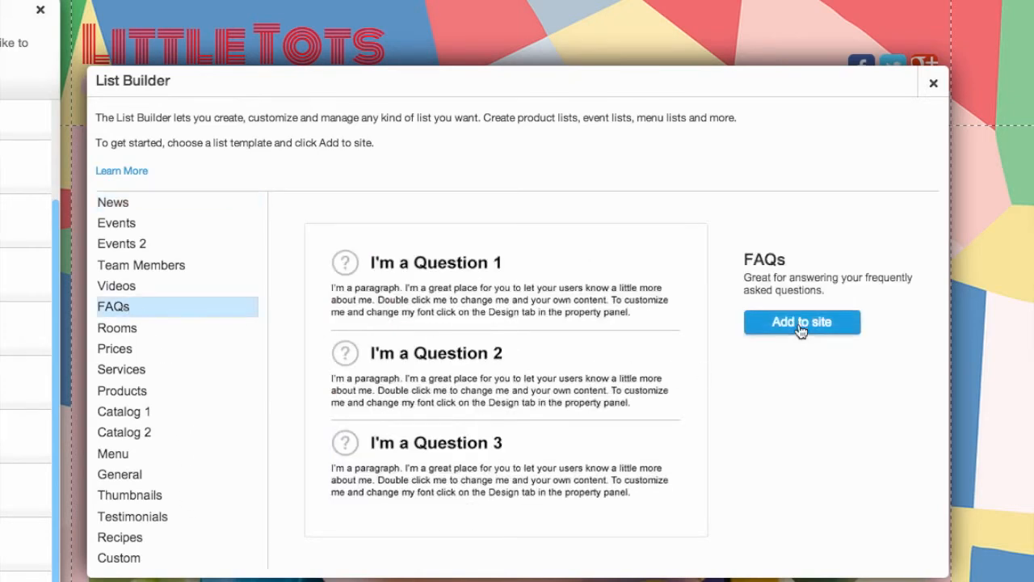
click(689, 368)
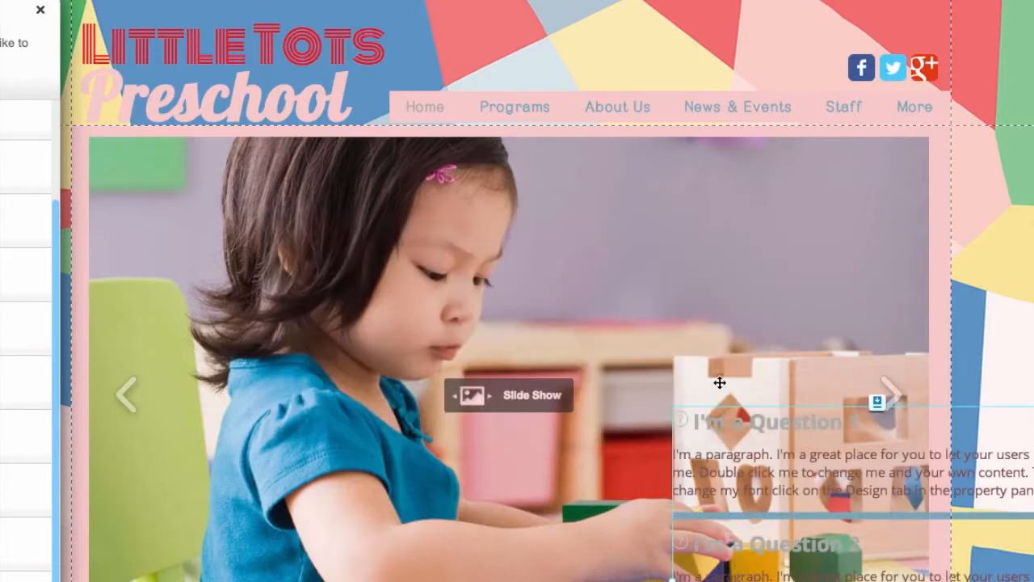
Move the FAQs list below the four information boxes on the Home page and deselect it.
drag(712, 339, 340, 313)
right_click(374, 311)
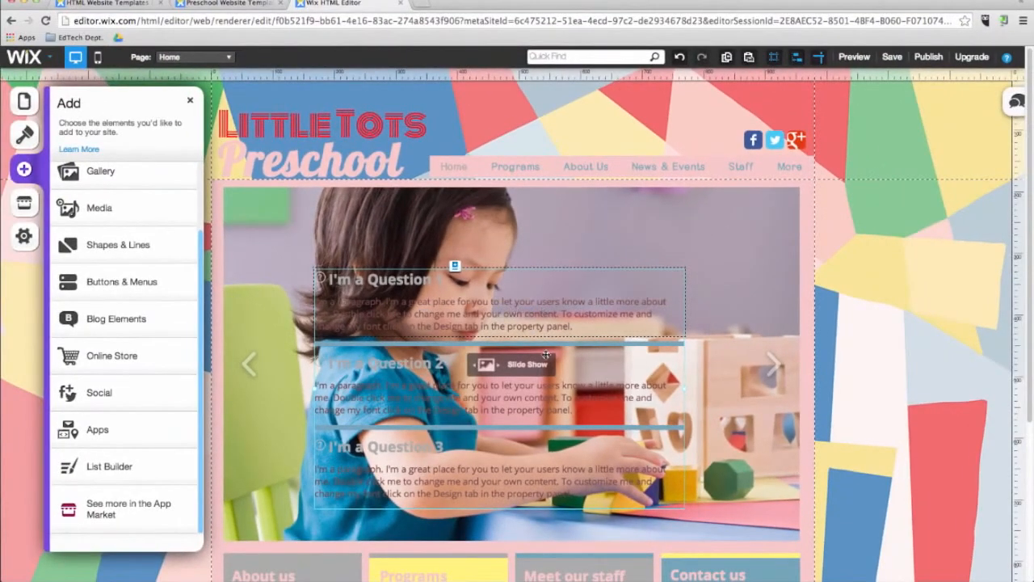
drag(546, 354, 606, 498)
scroll(785, 392, down, 3)
scroll(373, 464, down, 2)
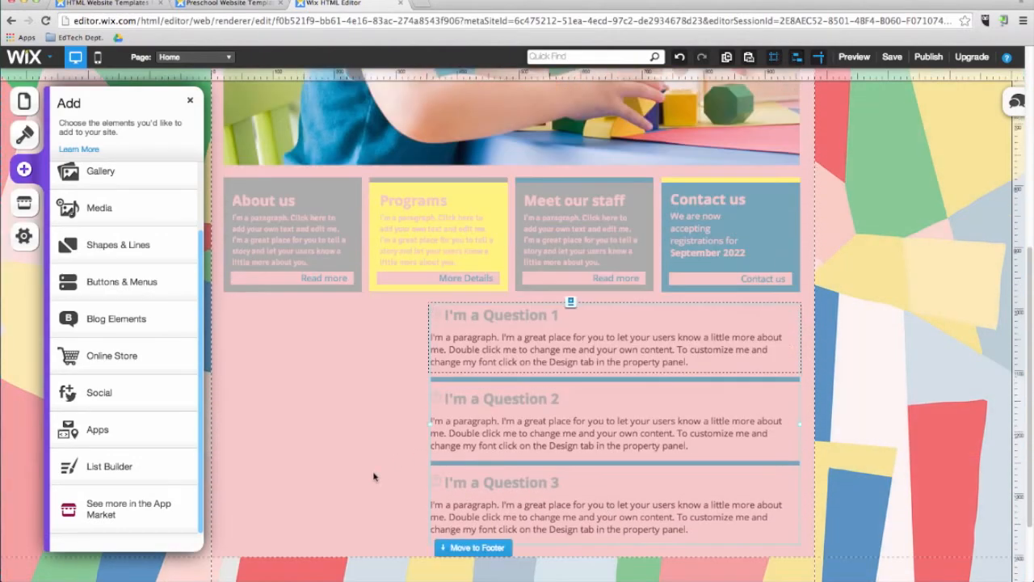
click(374, 470)
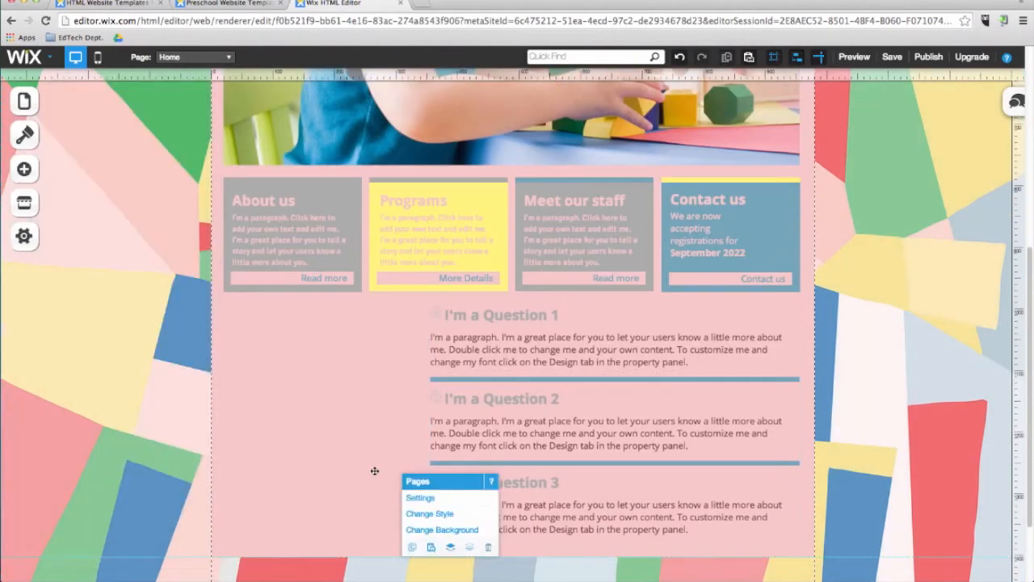
Open the Wix App Market.
click(24, 203)
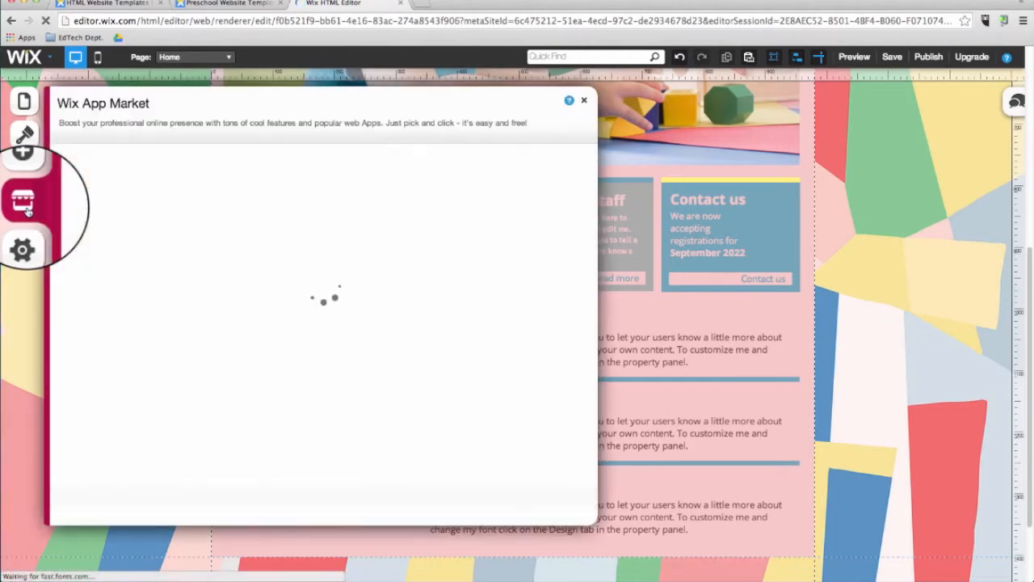
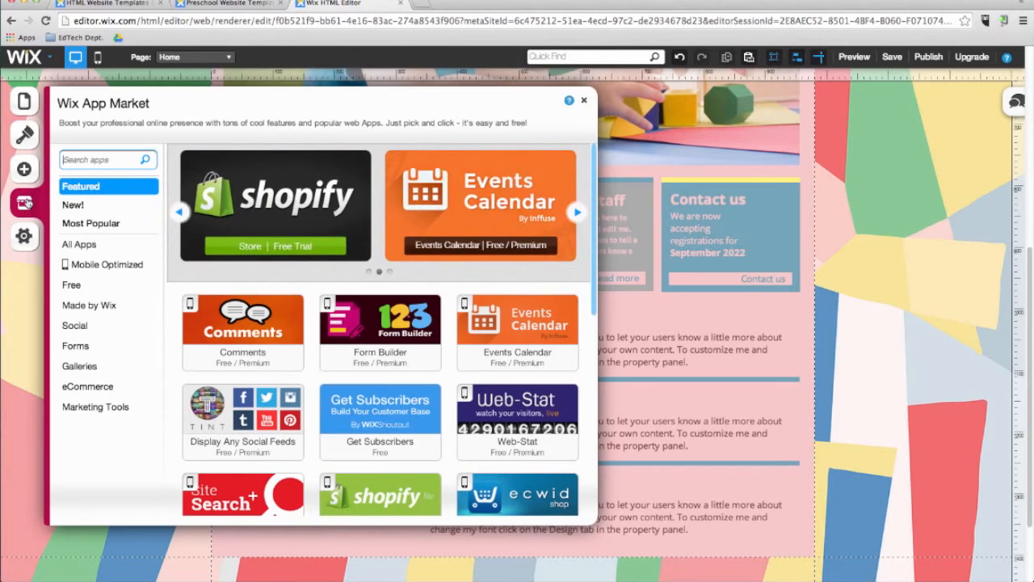
Browse the newest apps in the App Market, view the Twitter Feed app's details, and look through the Social category.
click(78, 212)
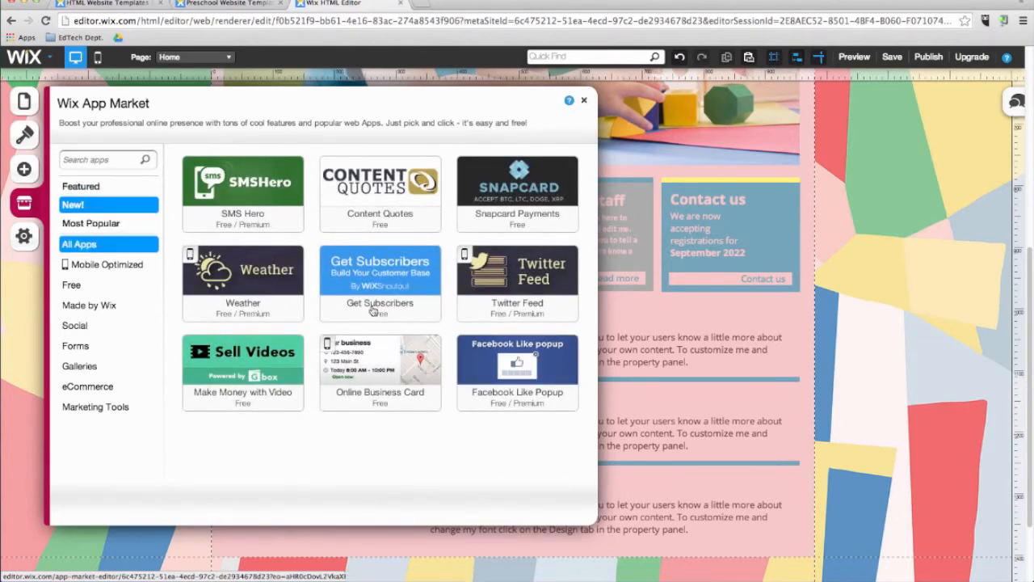
click(527, 281)
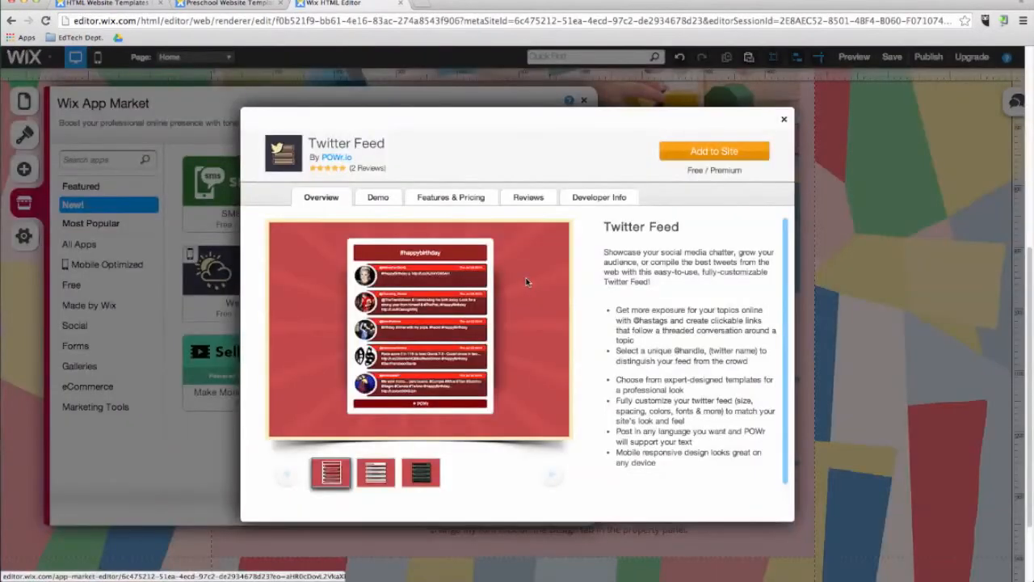
click(785, 121)
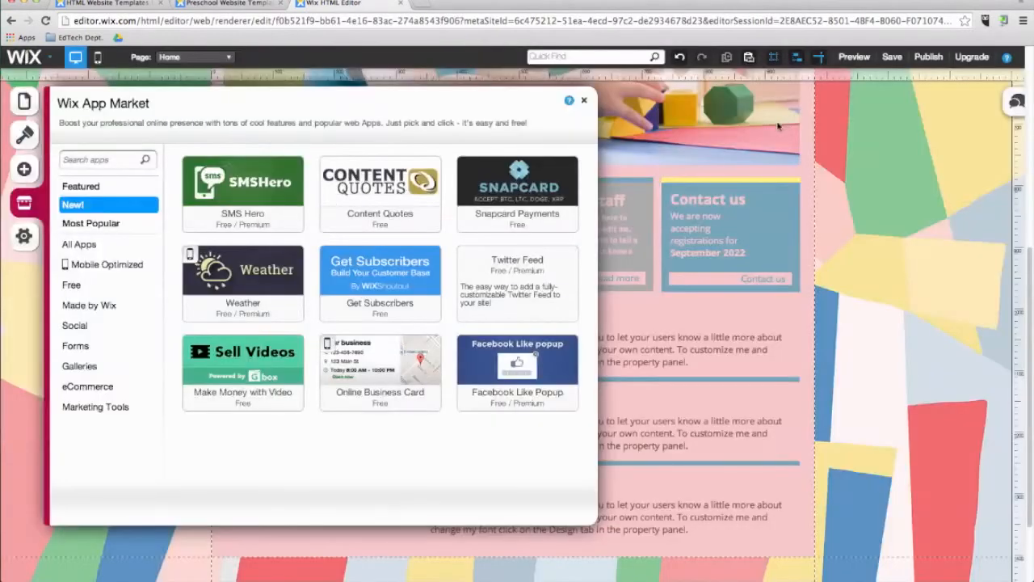
click(125, 326)
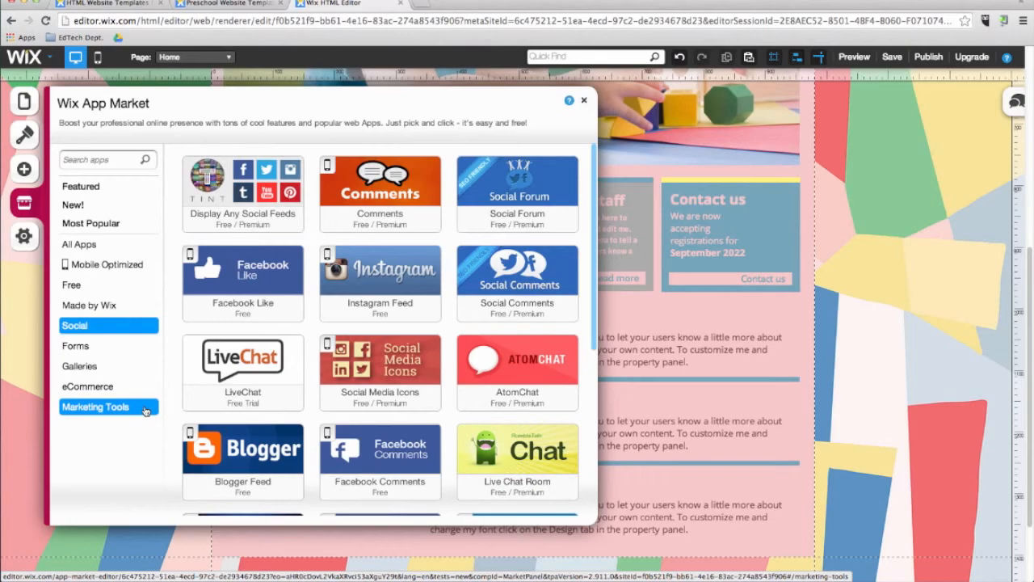
Switch to the Gallery page and delete its grid gallery of photos.
click(194, 56)
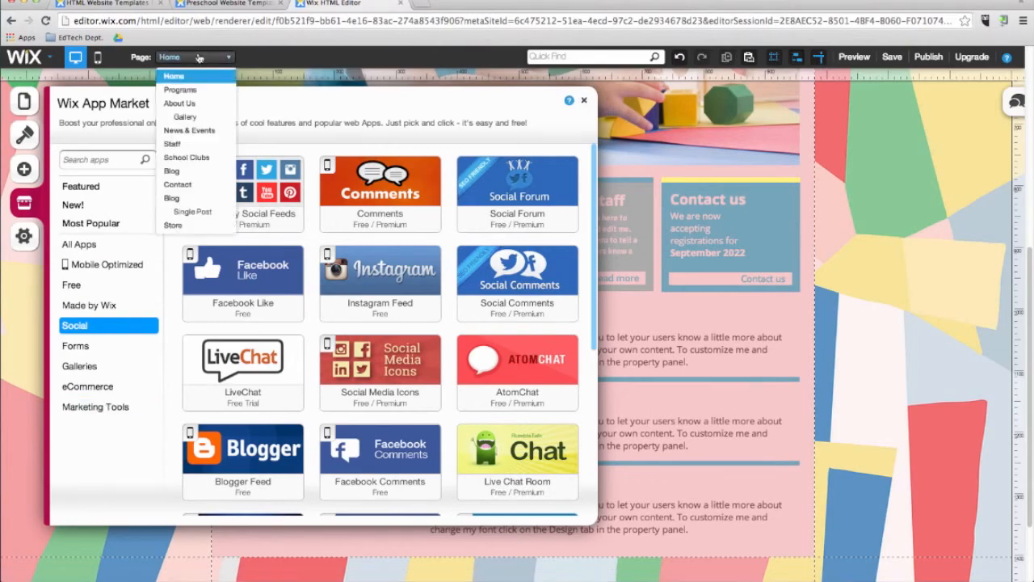
click(188, 122)
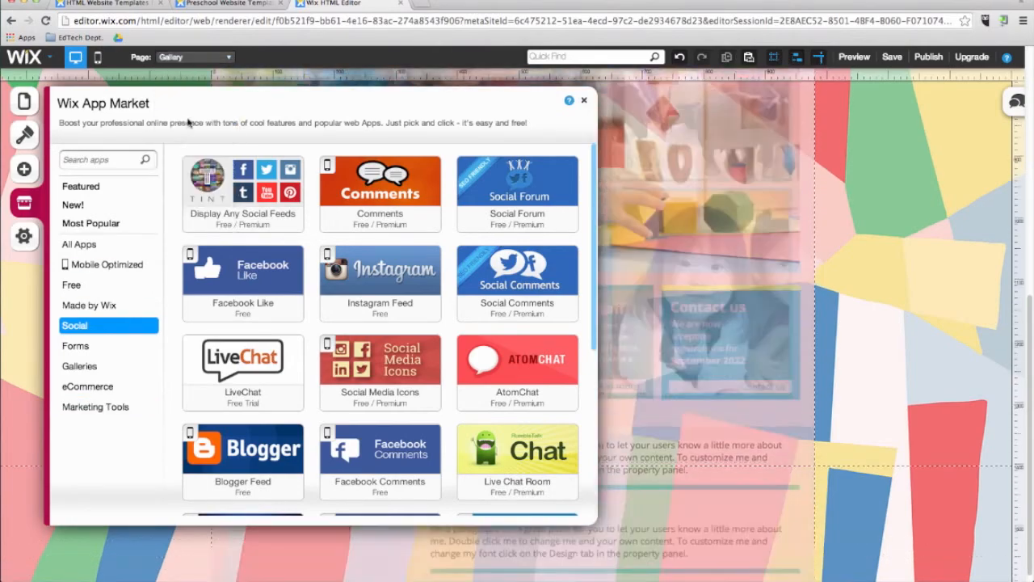
click(667, 268)
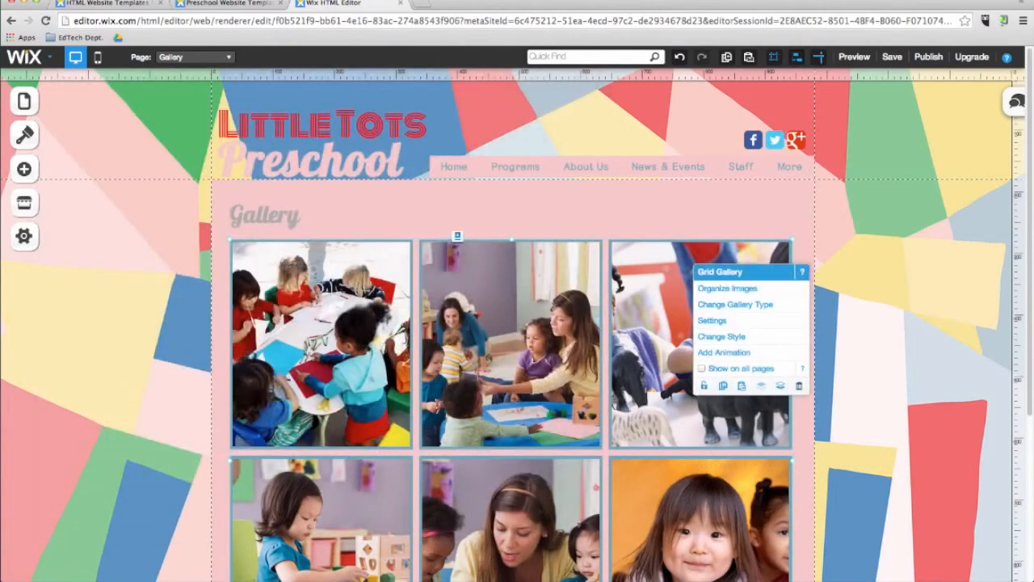
key(Delete)
Add the Instagram Feed app from the Social category to the Gallery page and place it below the Gallery heading.
click(24, 202)
click(81, 325)
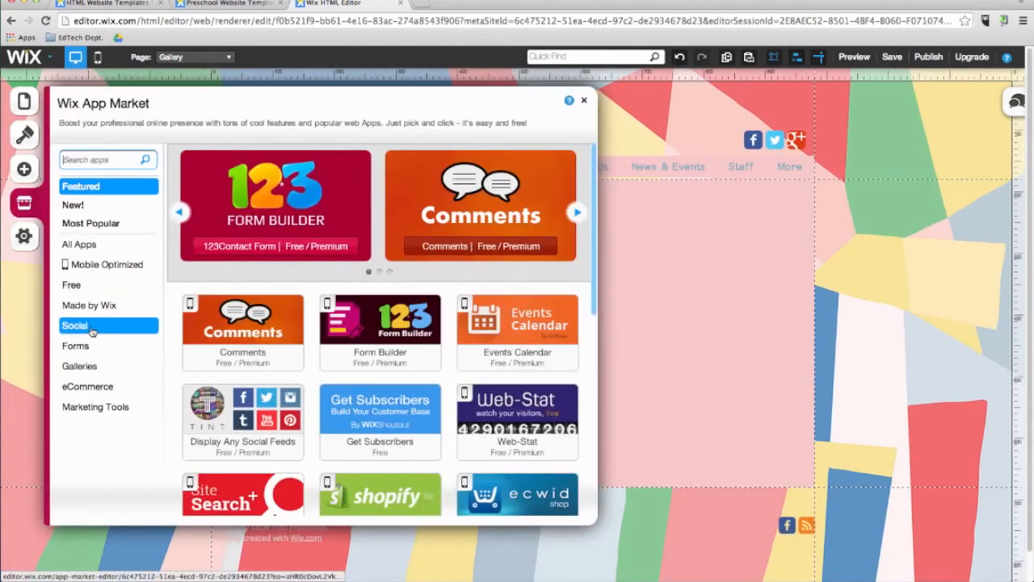
click(404, 272)
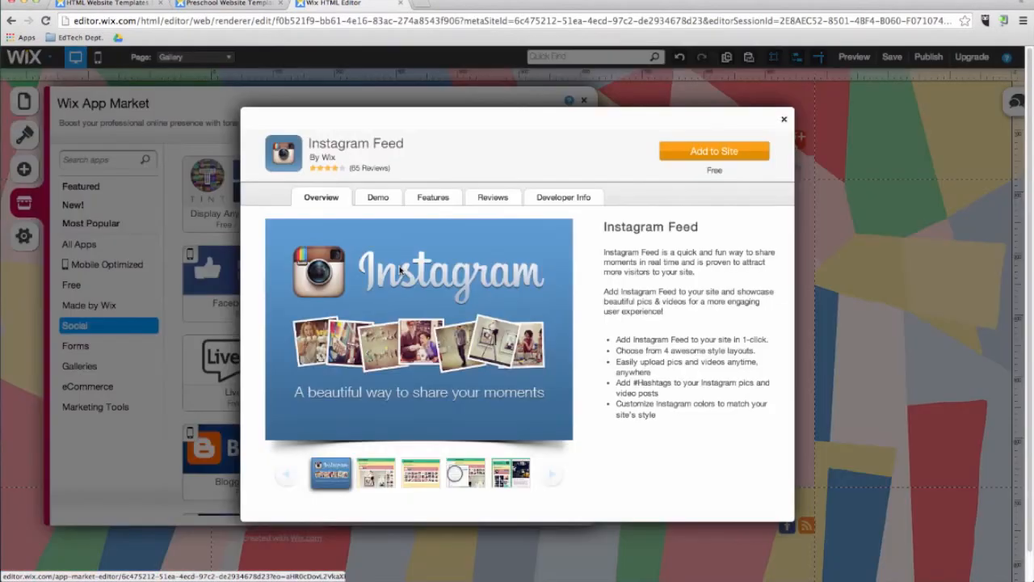
click(678, 153)
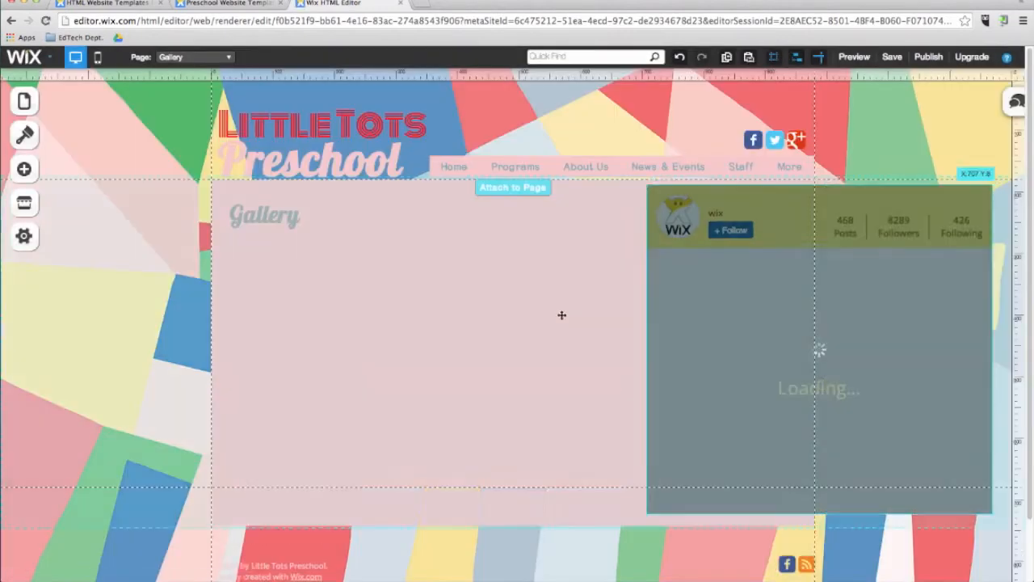
drag(281, 336, 283, 333)
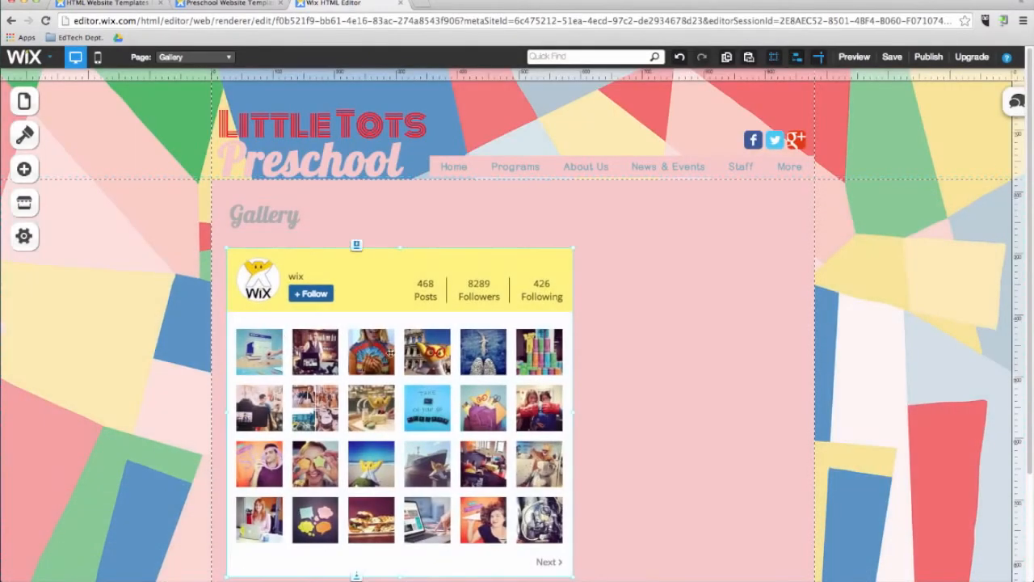
Connect the Instagram Feed to the teacher's Instagram account by entering the account username, and close the app settings.
click(403, 362)
click(450, 377)
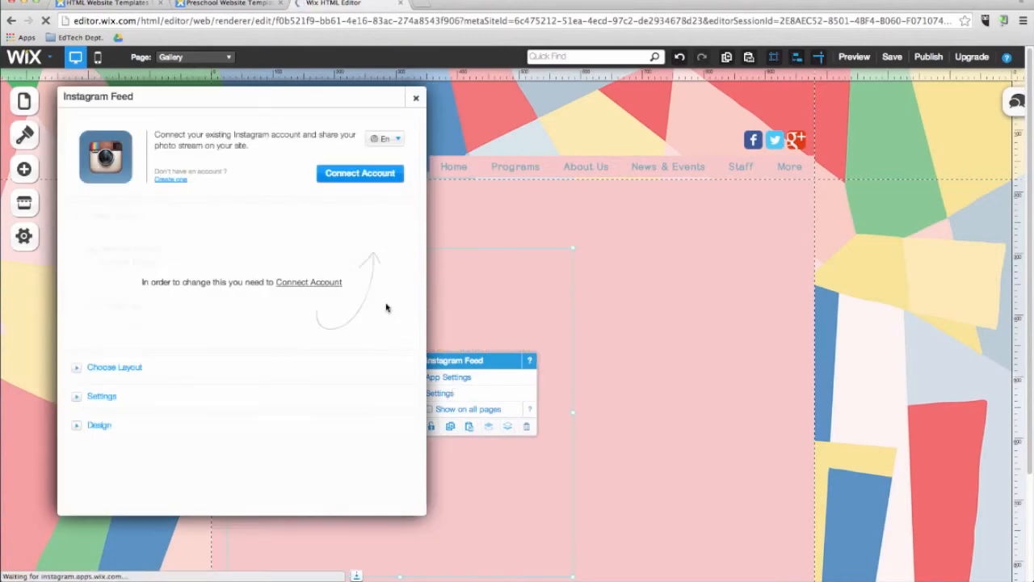
click(355, 175)
text(davdileedleeedtech)
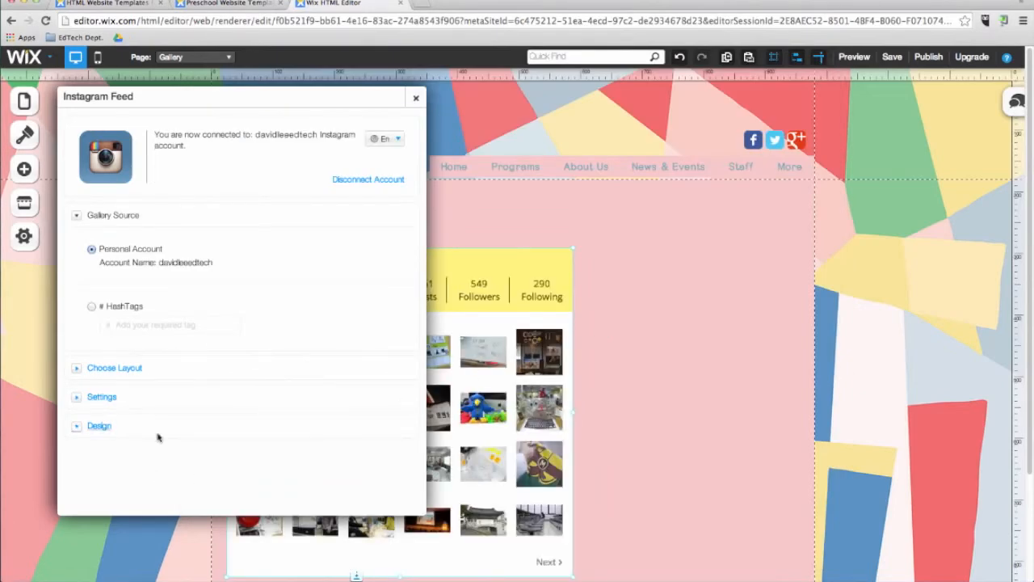
click(418, 106)
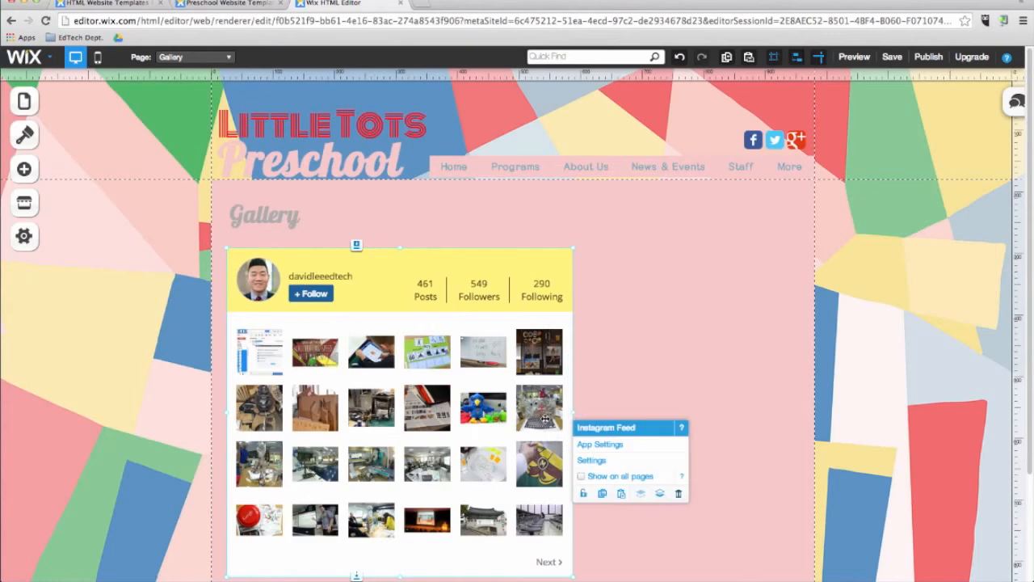
Widen the Instagram Feed so it spans nearly the full width of the Gallery page's content area.
drag(592, 412, 794, 414)
scroll(814, 391, down, 1)
scroll(814, 391, down, 1)
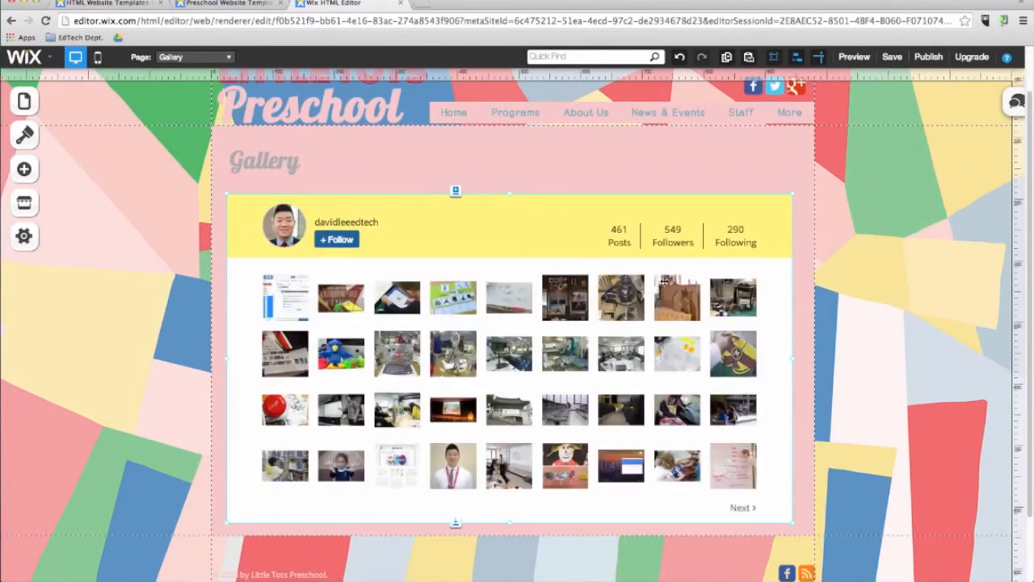
Preview the Gallery page, enlarge one of the Instagram photos, close it, and return to editing.
click(850, 57)
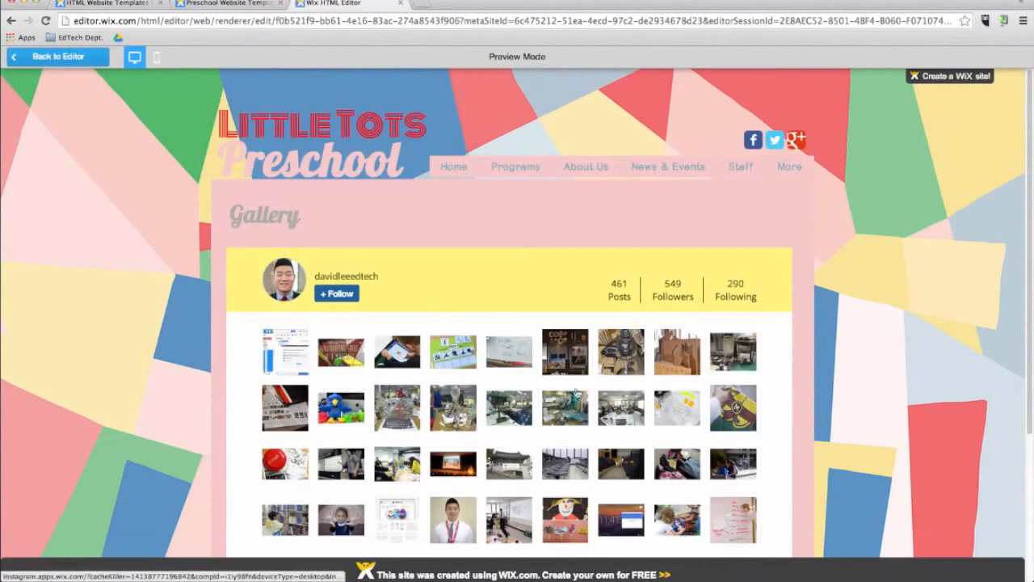
click(502, 521)
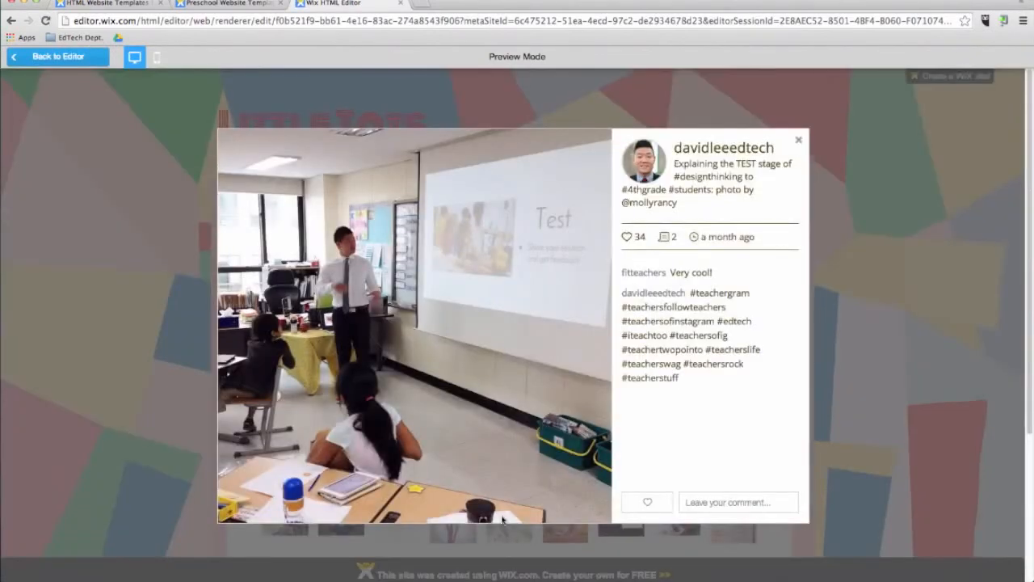
click(798, 139)
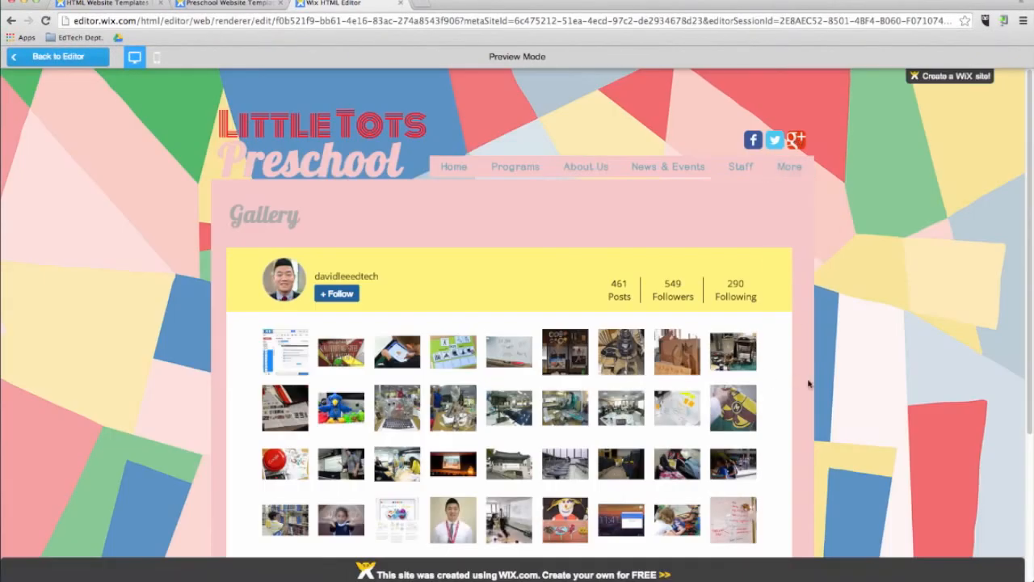
click(96, 58)
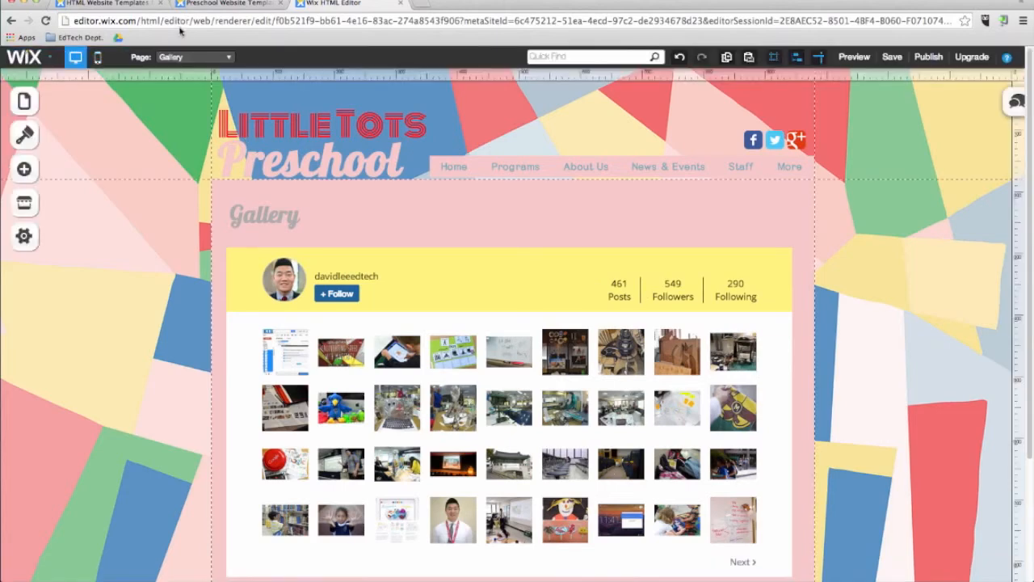
Switch to the Contact page, add the Google Event Calendar app, and place it below the map and contact form.
click(176, 57)
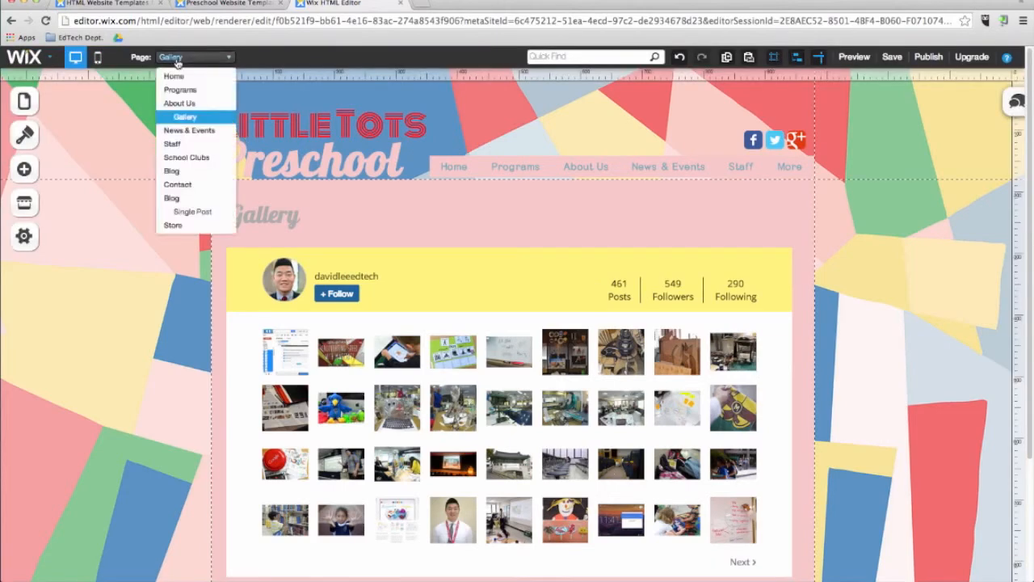
click(178, 185)
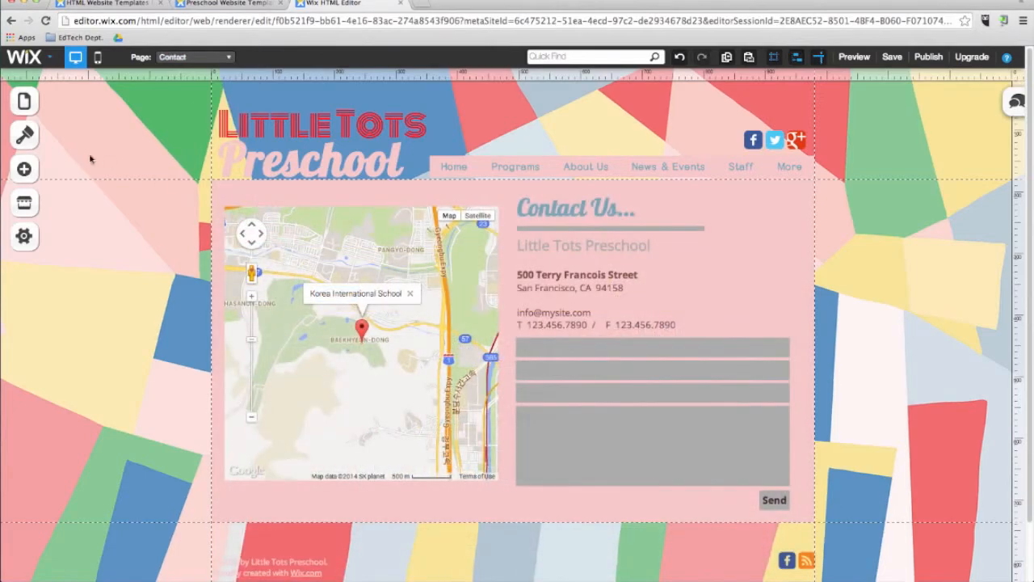
click(24, 203)
click(110, 227)
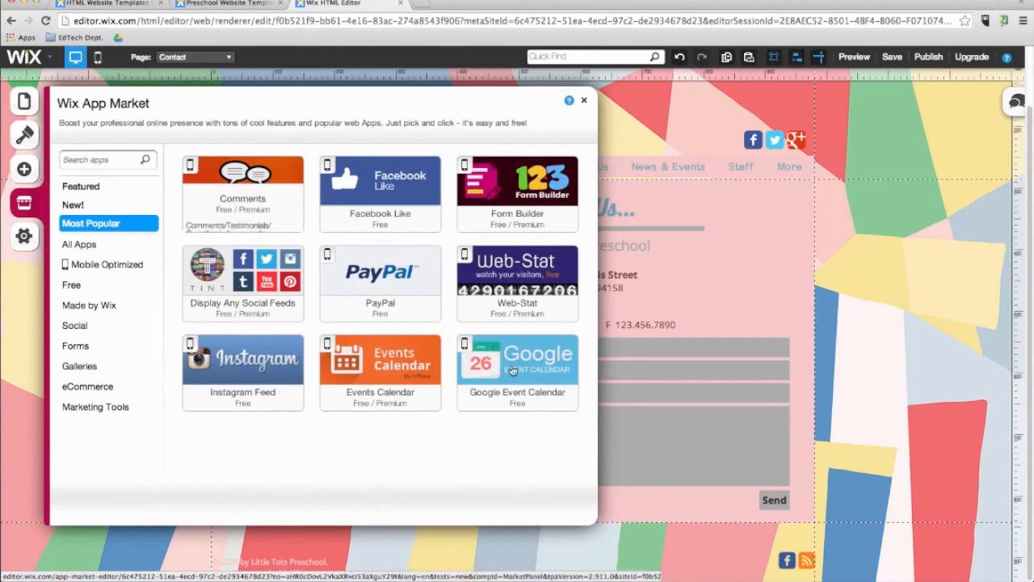
click(506, 357)
click(703, 152)
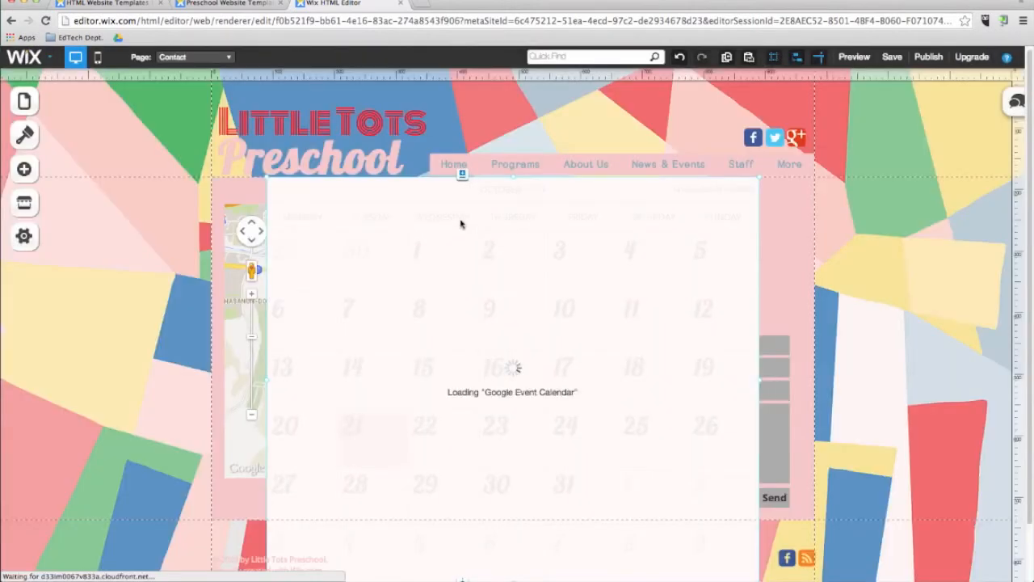
drag(454, 391, 445, 412)
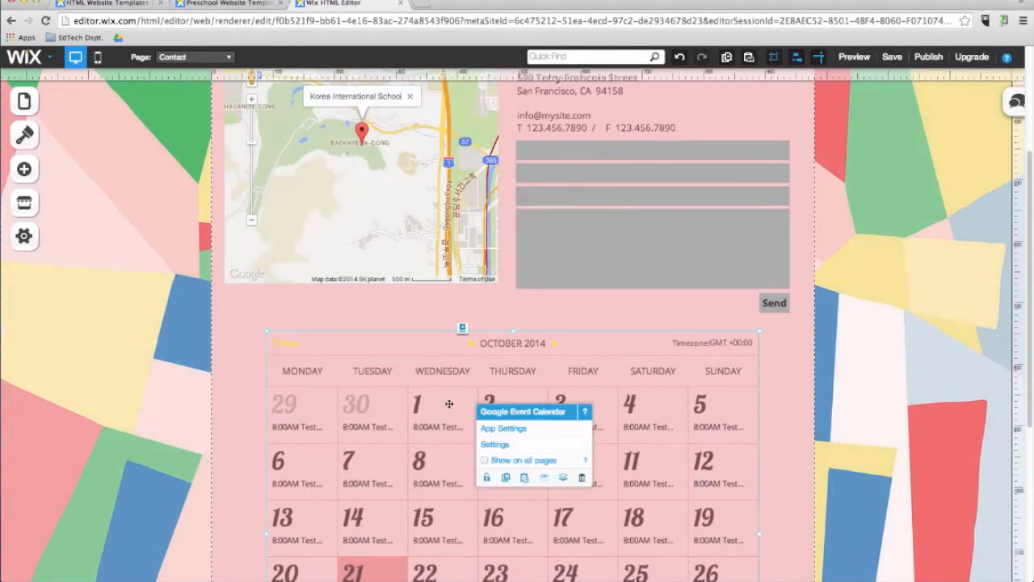
Connect the Google Event Calendar to the school Google account, choose that account's own calendar, and check the calendar on the page.
click(489, 431)
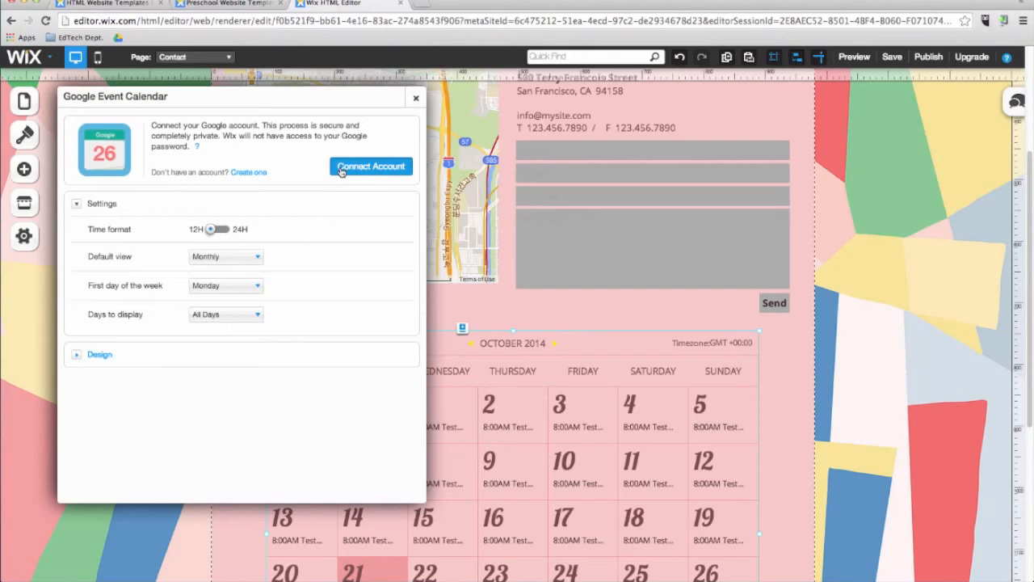
click(341, 172)
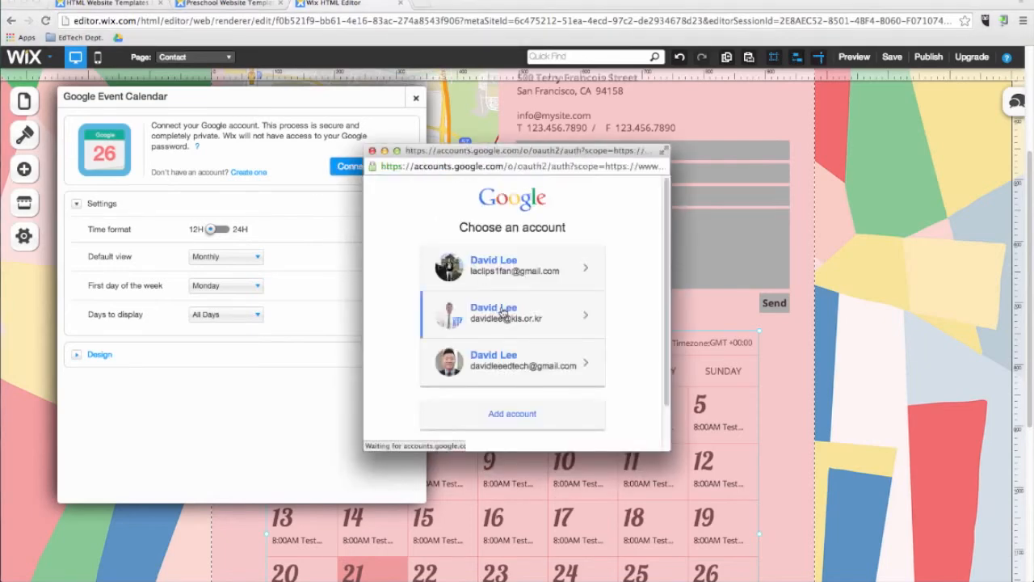
click(627, 328)
click(357, 155)
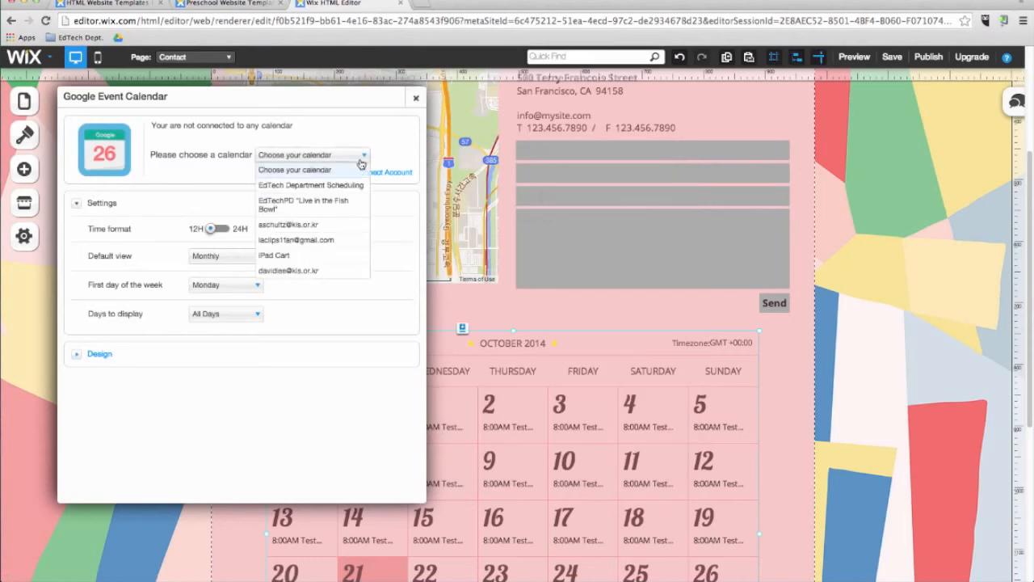
click(311, 225)
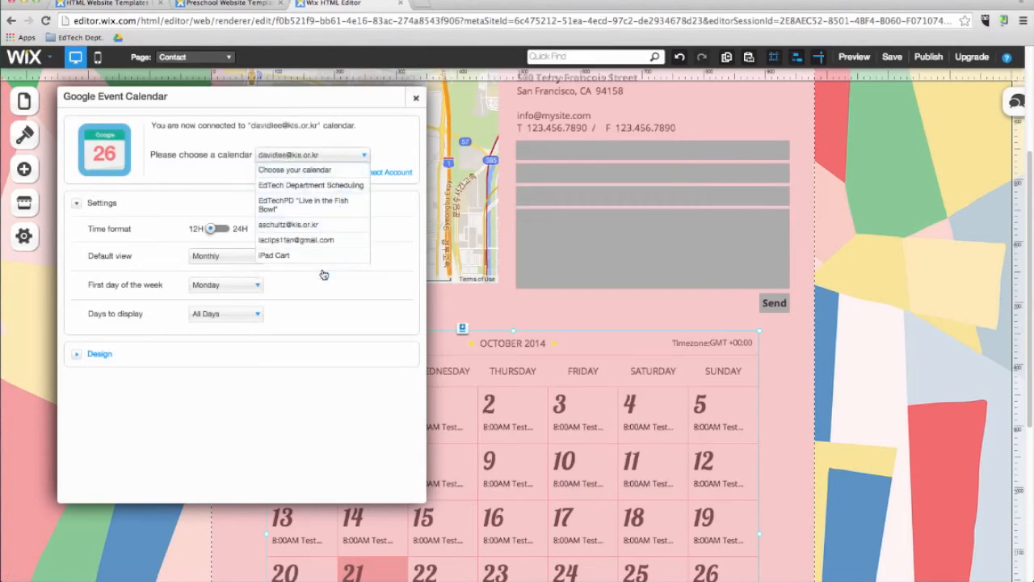
click(413, 99)
scroll(485, 462, down, 3)
scroll(486, 462, down, 1)
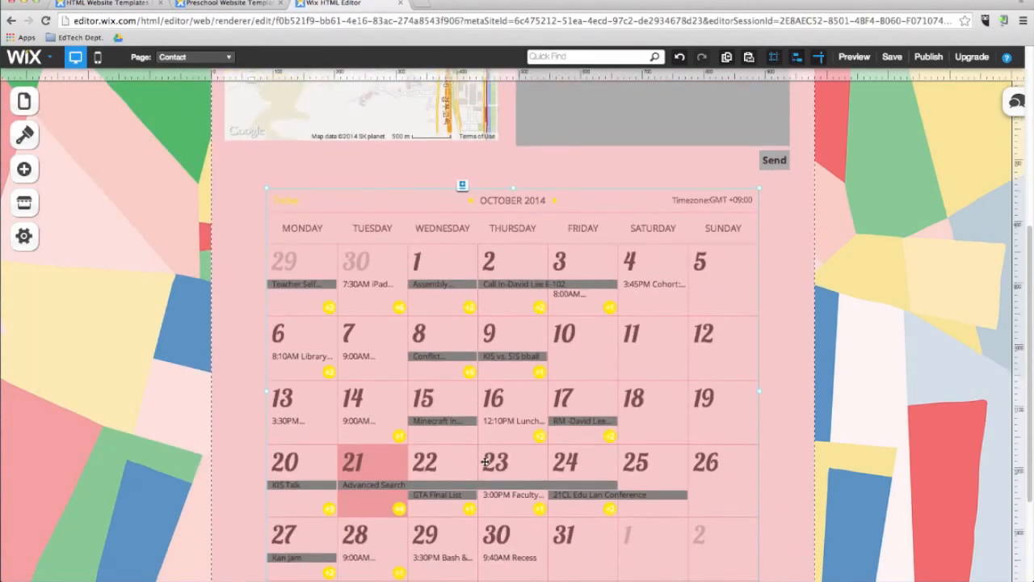
scroll(485, 462, down, 3)
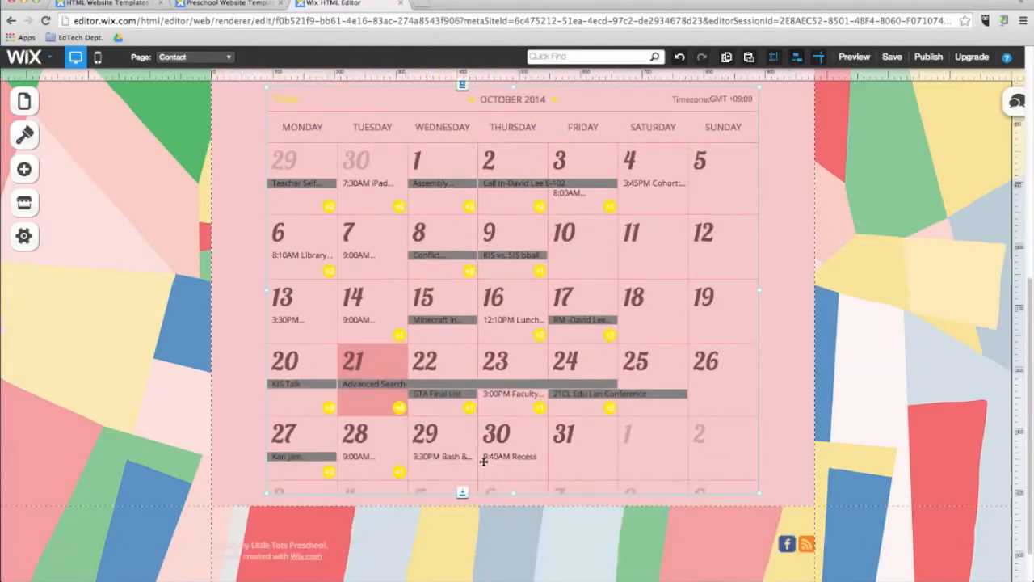
scroll(484, 461, down, 2)
Search the Wix App Market for "chat".
click(24, 169)
click(22, 203)
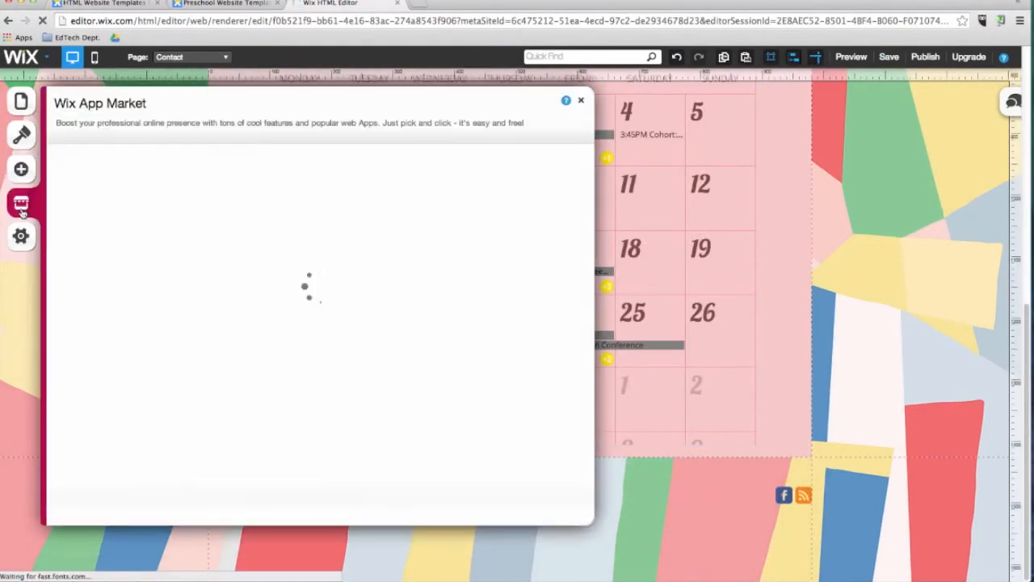
click(92, 159)
text(chat)
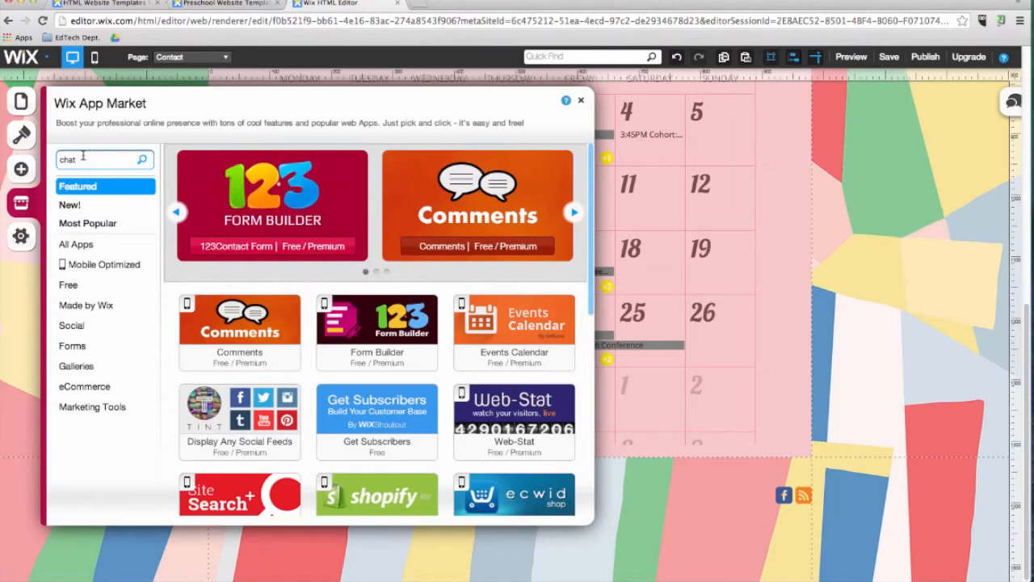
click(142, 160)
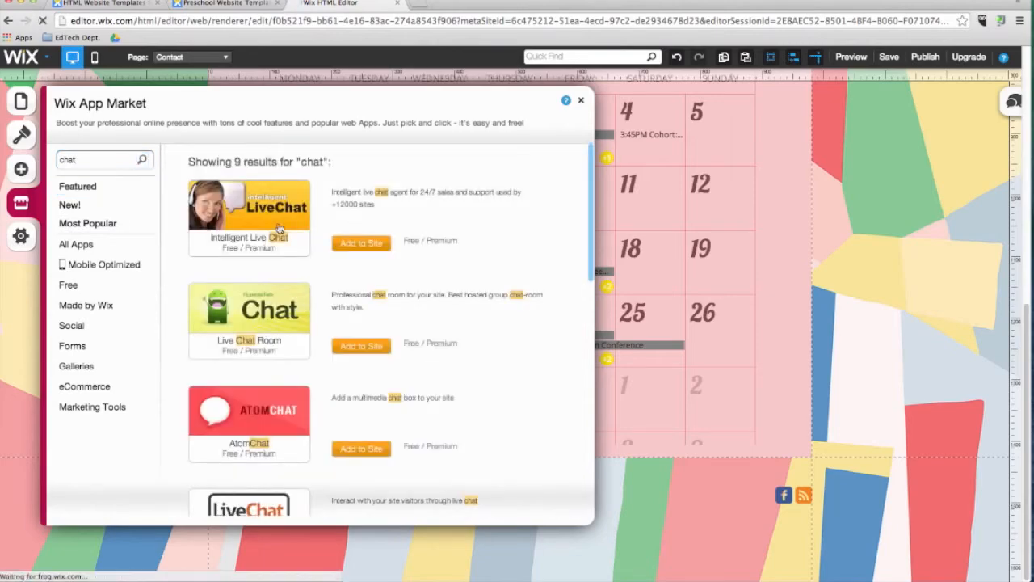
Add the Intelligent Live Chat app to the Contact page and place its chat button beside the Contact Us heading.
click(362, 227)
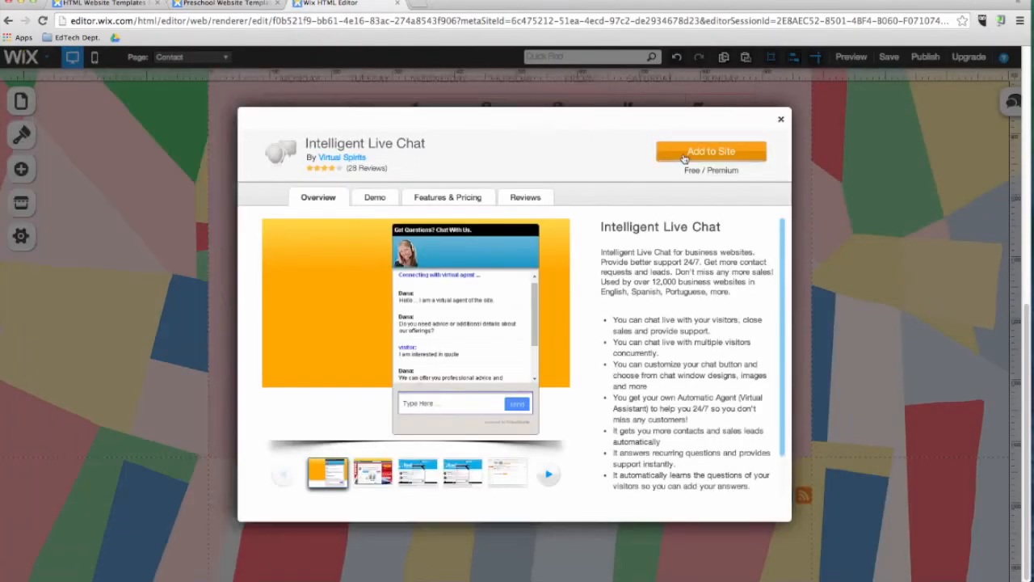
click(683, 153)
drag(709, 507, 735, 210)
drag(639, 236, 670, 221)
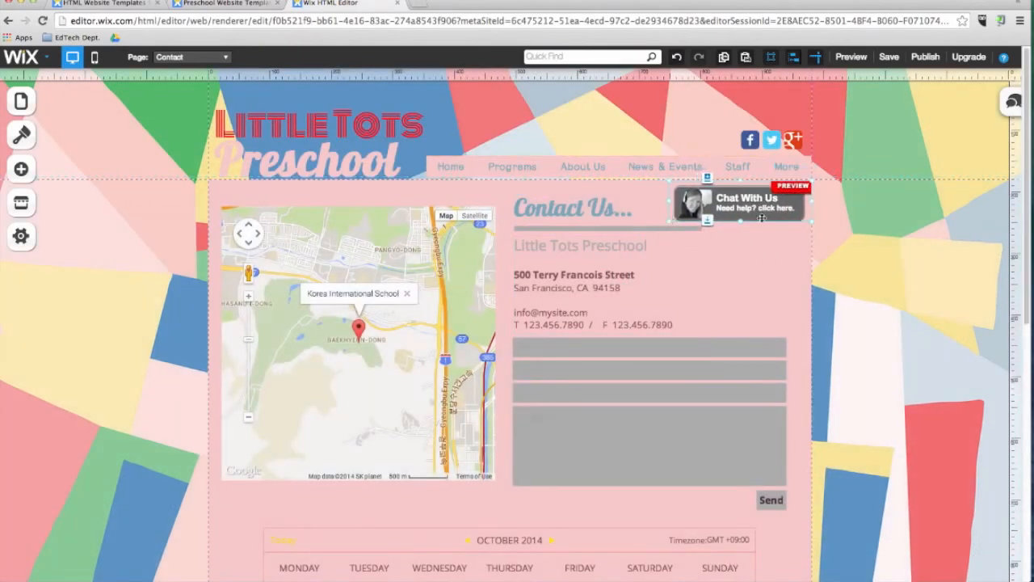
Look at the account creation options of the Intelligent Live Chat app on the Contact page.
click(813, 231)
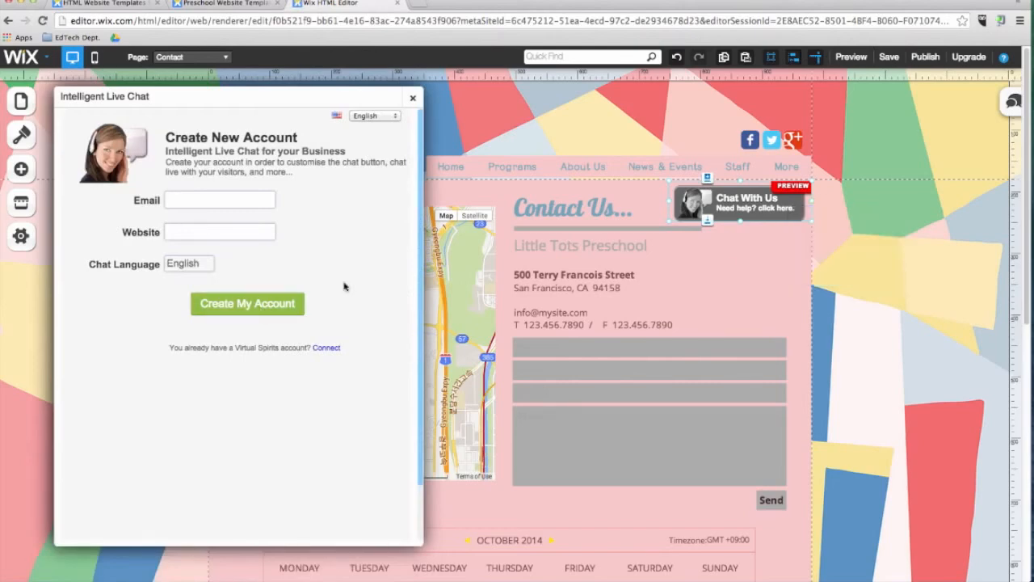
click(412, 98)
Review the site's settings for site address, SEO, social, statistics and favicon.
click(22, 238)
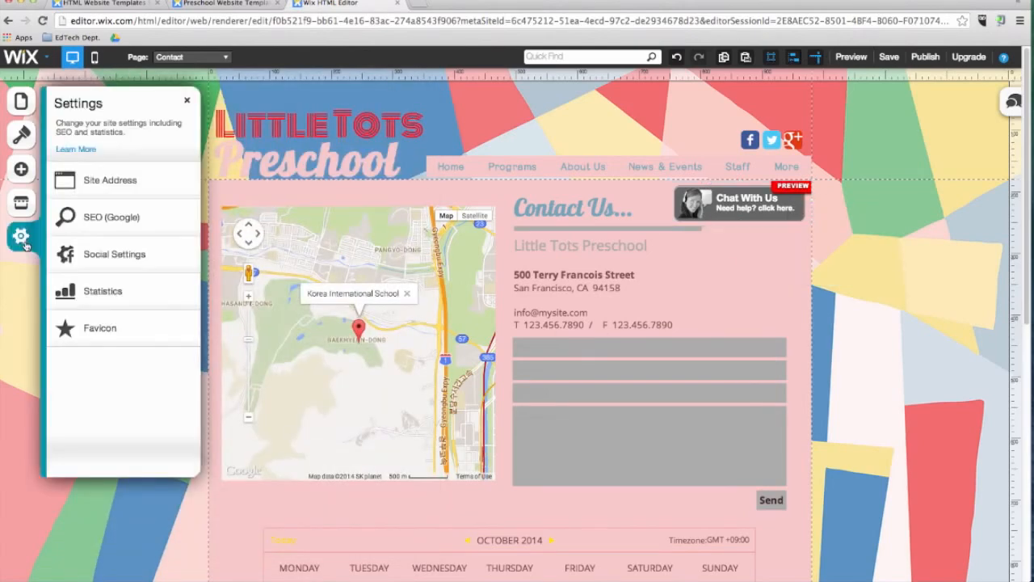
click(93, 190)
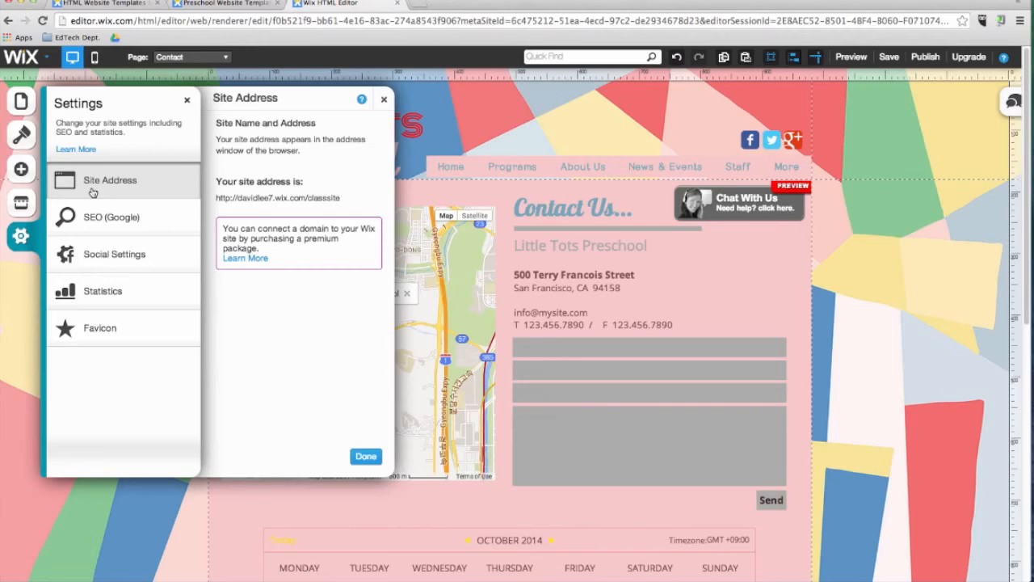
click(101, 226)
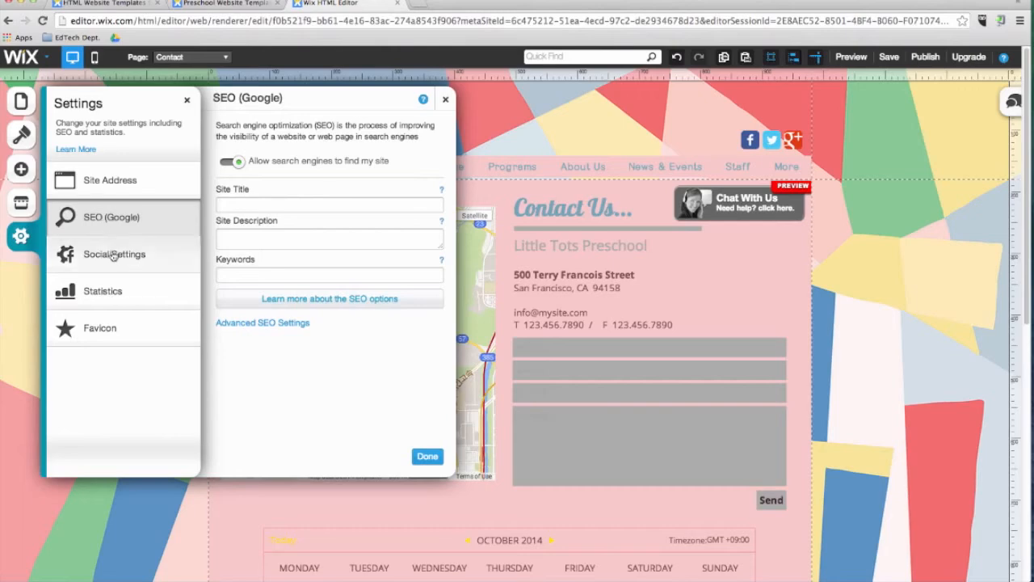
click(113, 255)
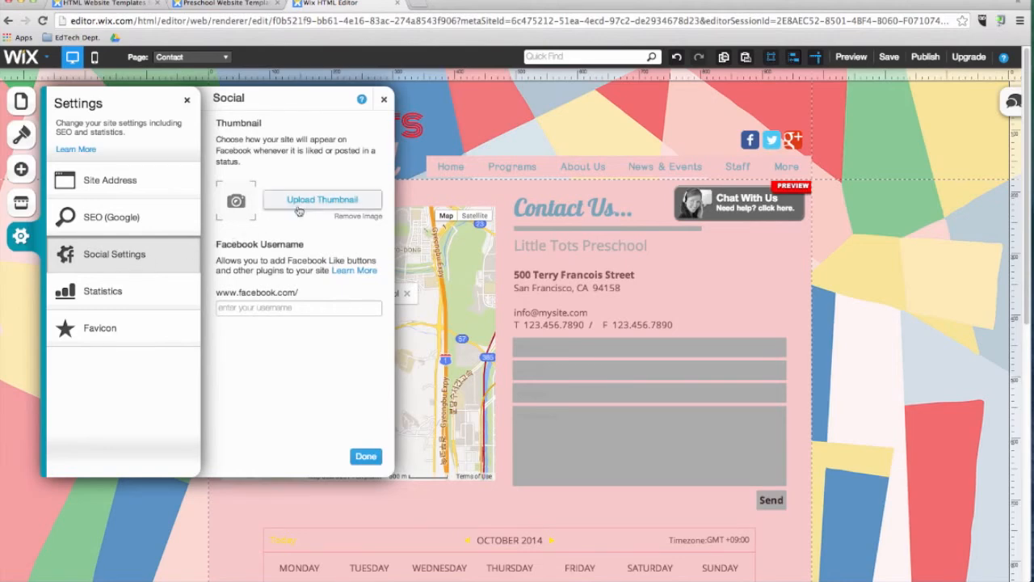
click(149, 297)
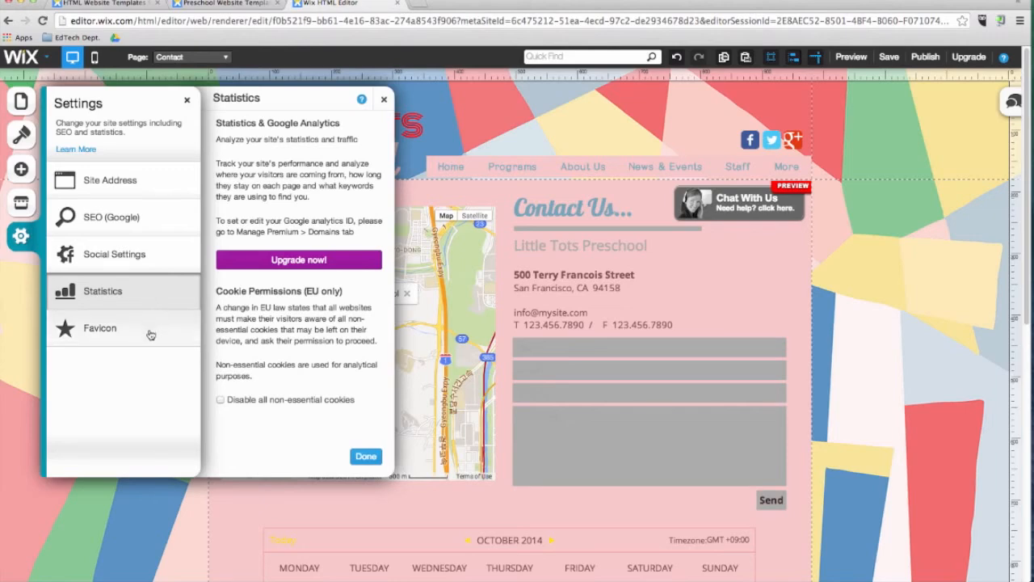
click(150, 333)
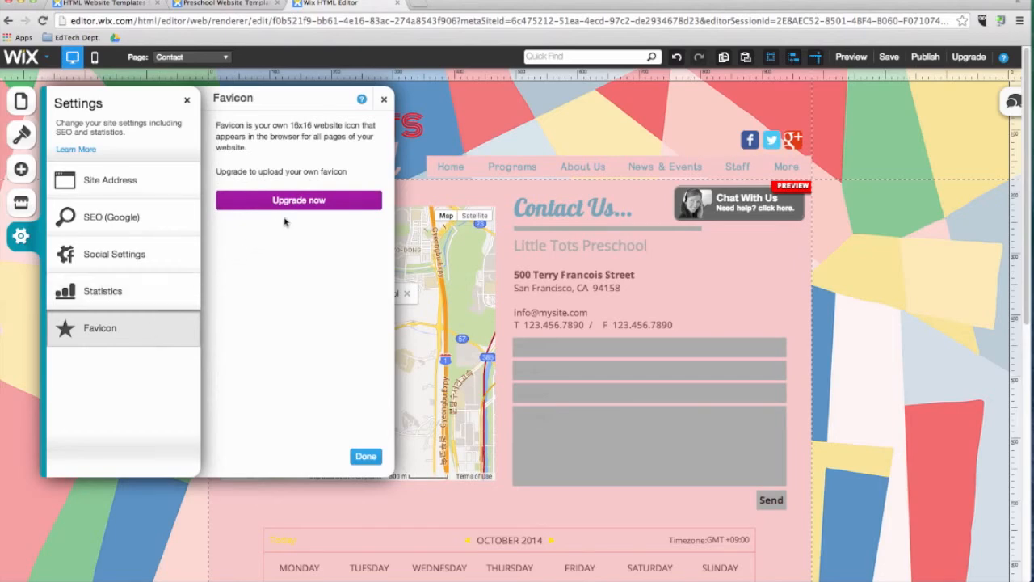
click(366, 455)
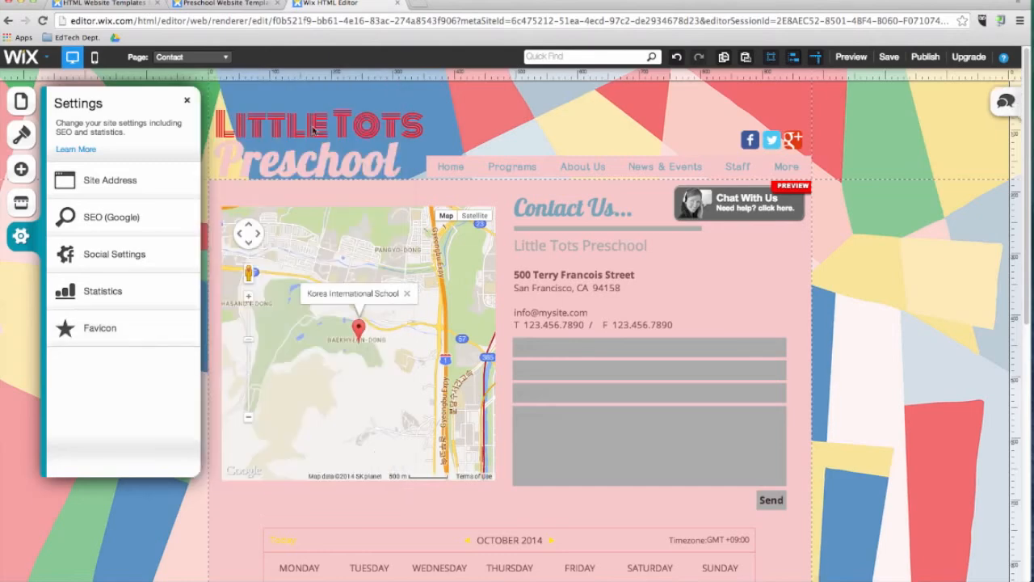
Replace the header title's first line with the teacher's name in possessive form and its second line with "ClassSite".
double_click(317, 111)
text(Mr.Lee')
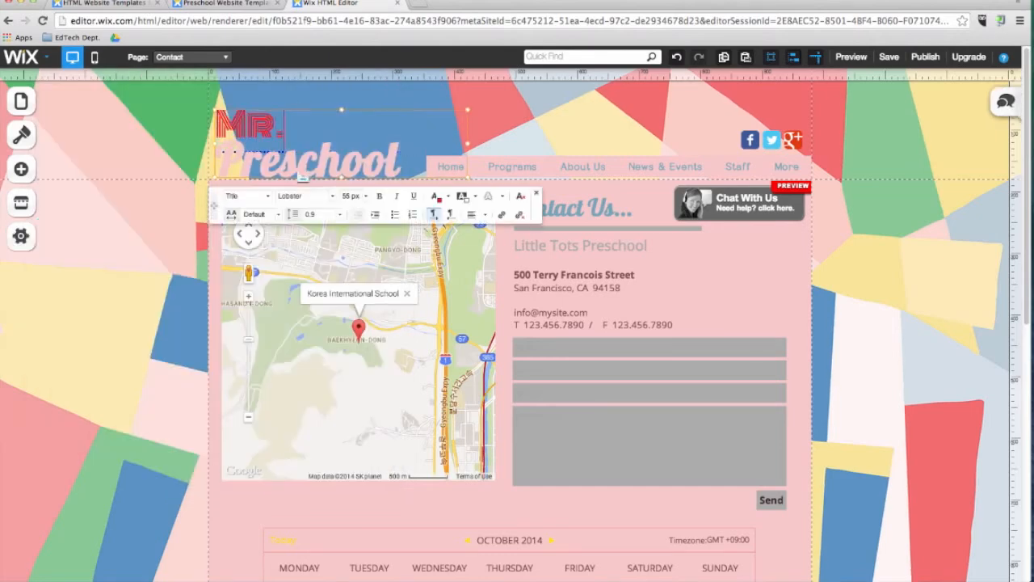
text(s)
key(ctrl+a)
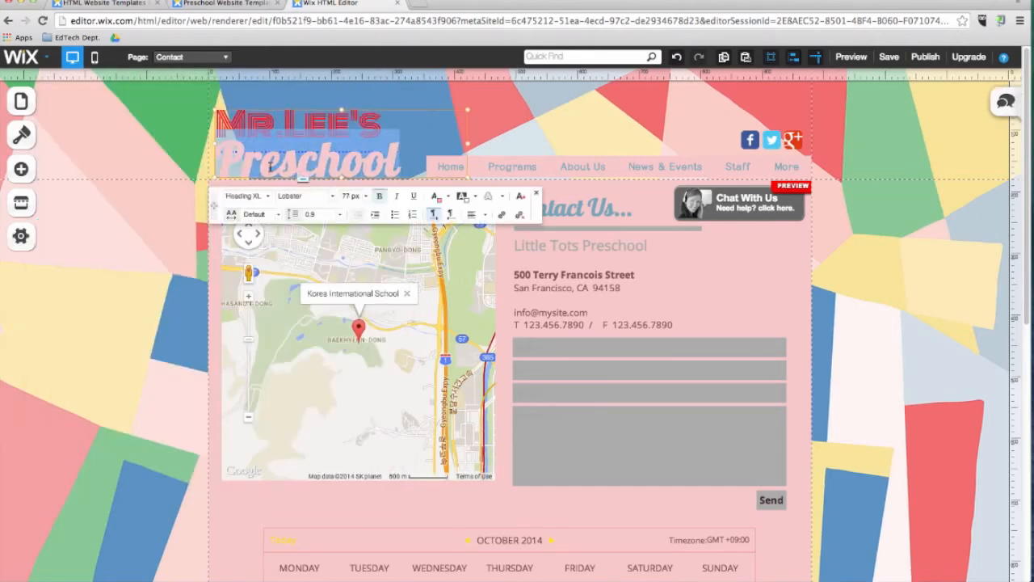
text(ClassSite)
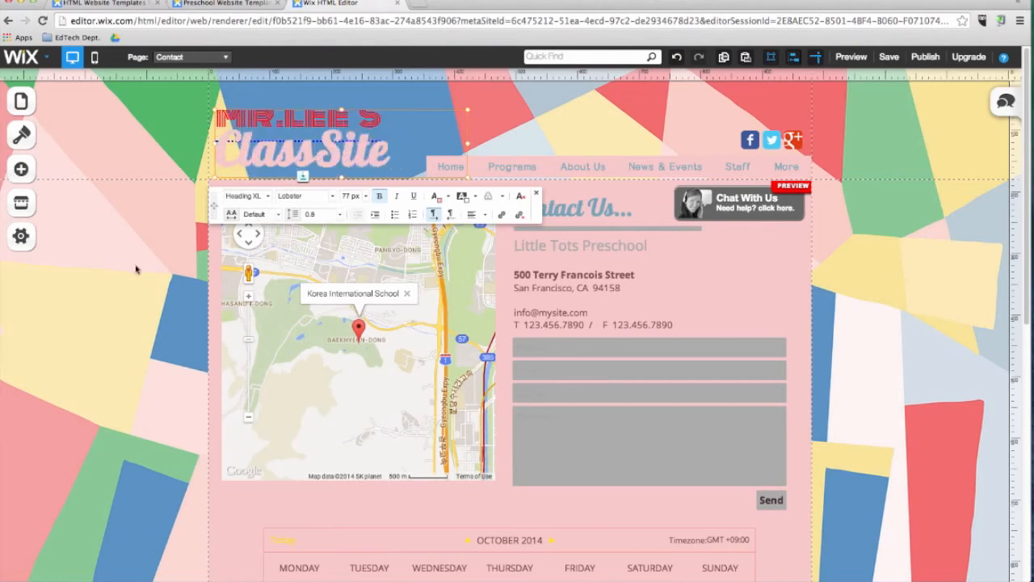
click(862, 82)
Save the site draft and publish the class site online.
click(889, 56)
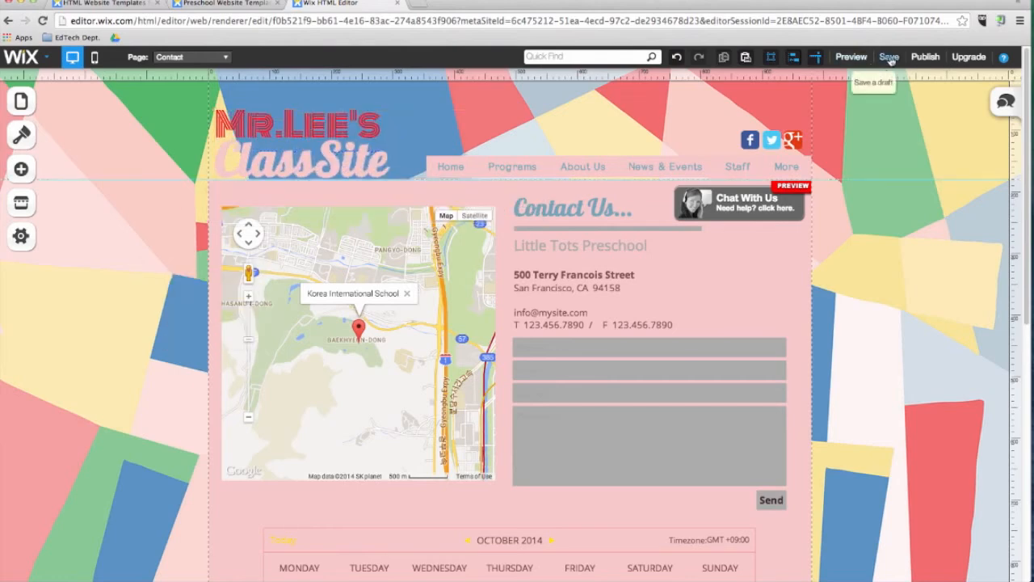
click(644, 352)
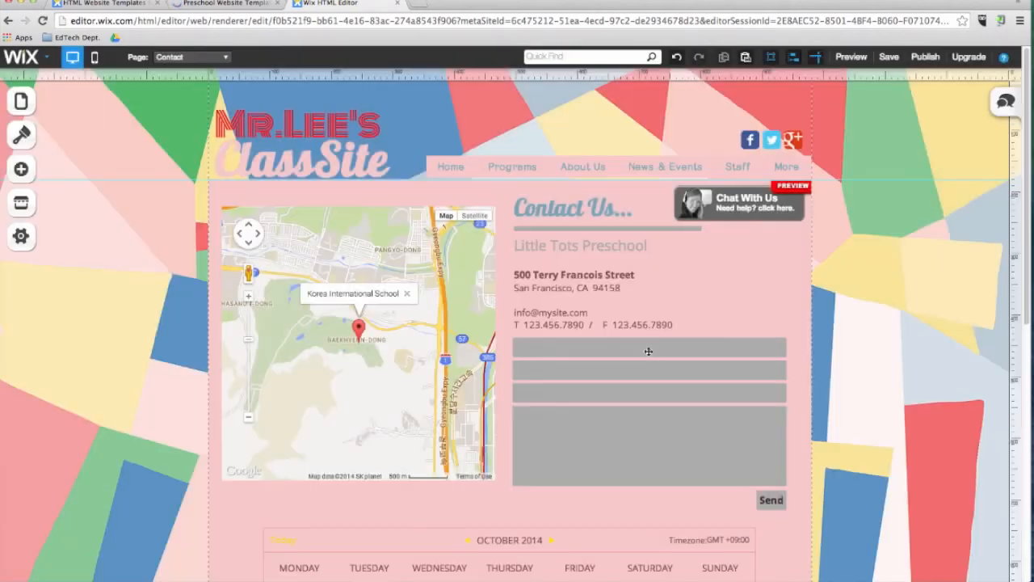
click(926, 57)
click(512, 262)
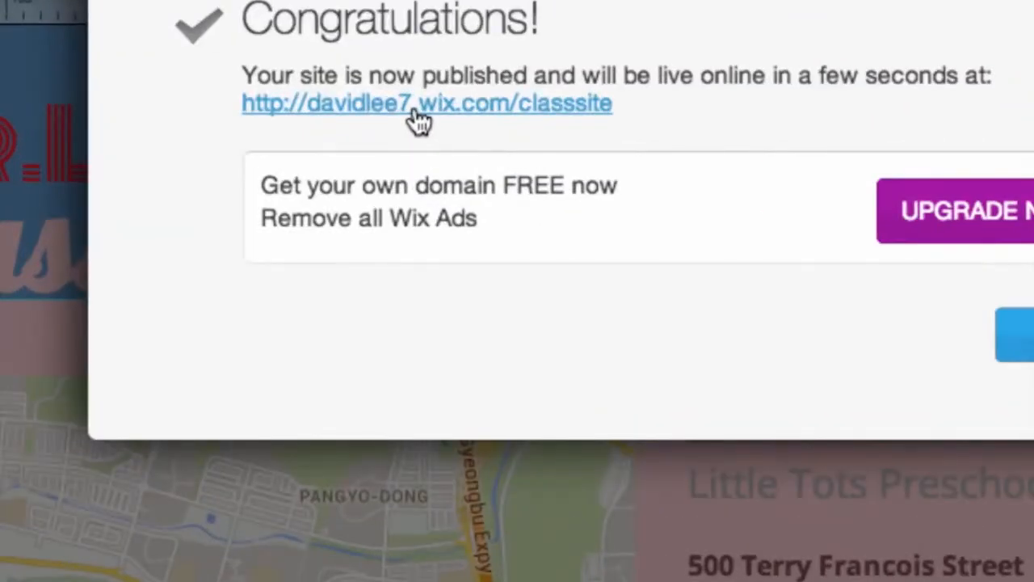
Visit the published site through its live link and view the Gallery page under About Us.
click(417, 113)
click(582, 147)
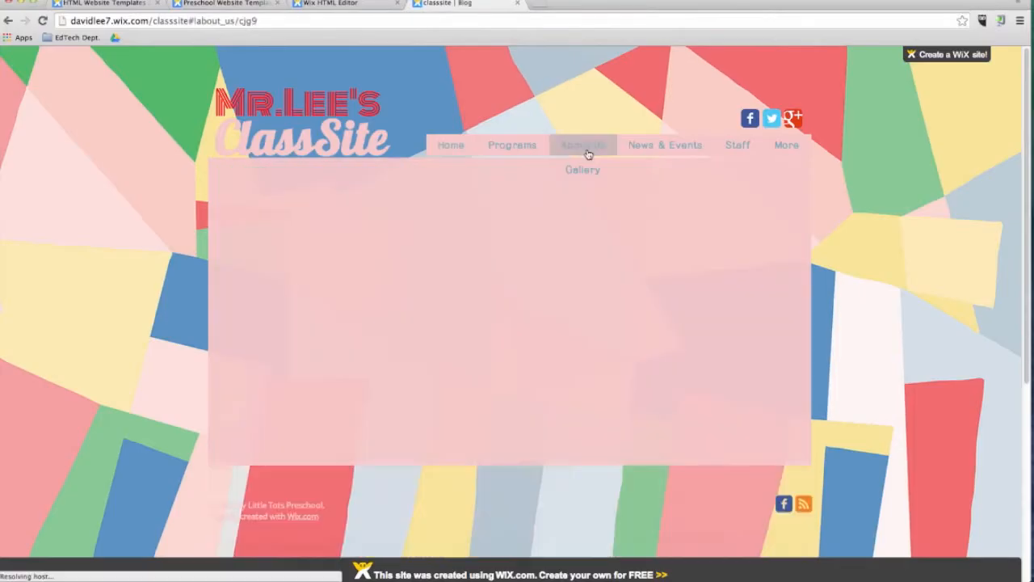
click(582, 172)
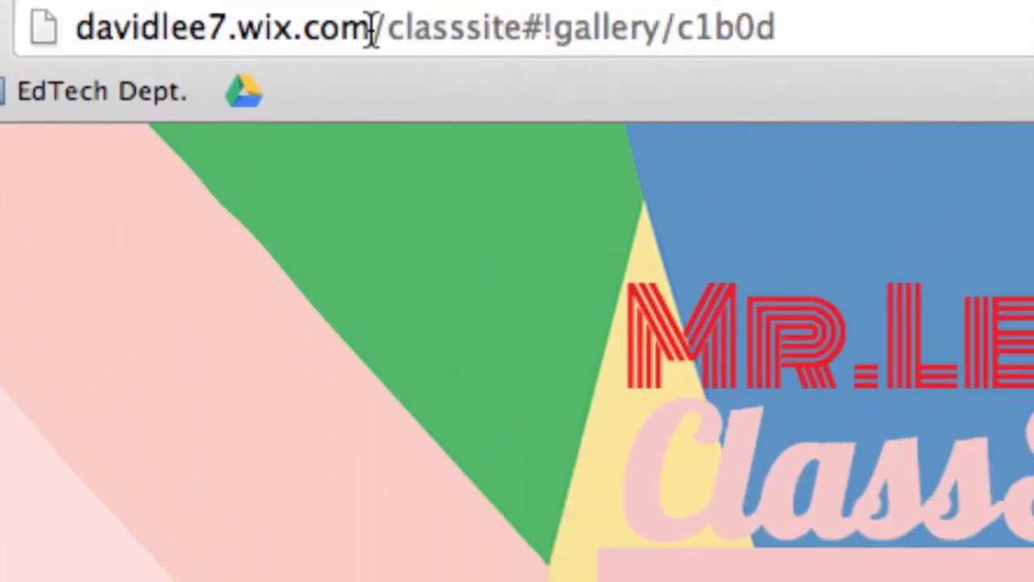
Try replacing the published site's wix.com address in the browser with the teacher's own .org domain.
drag(239, 31, 380, 31)
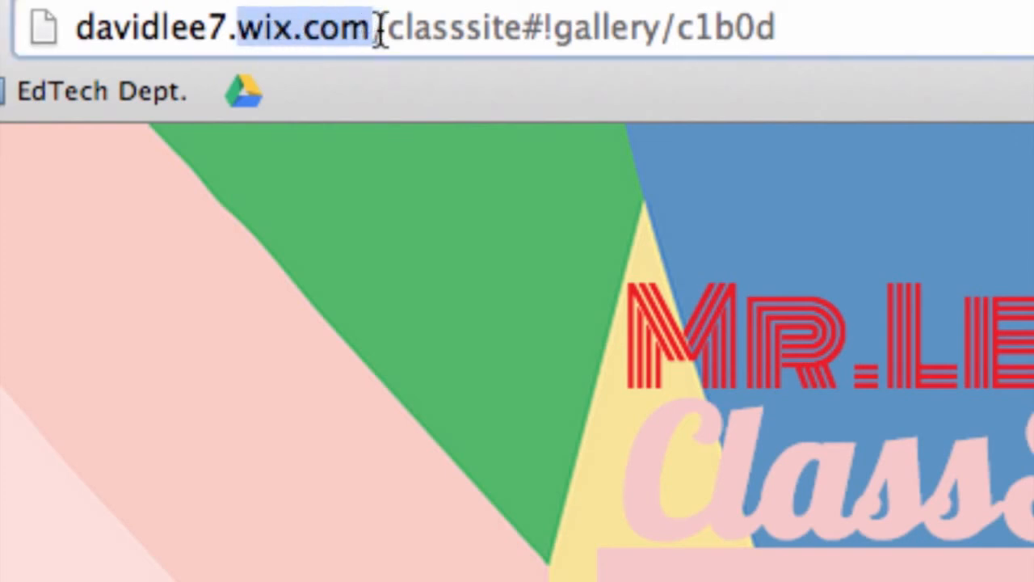
click(380, 32)
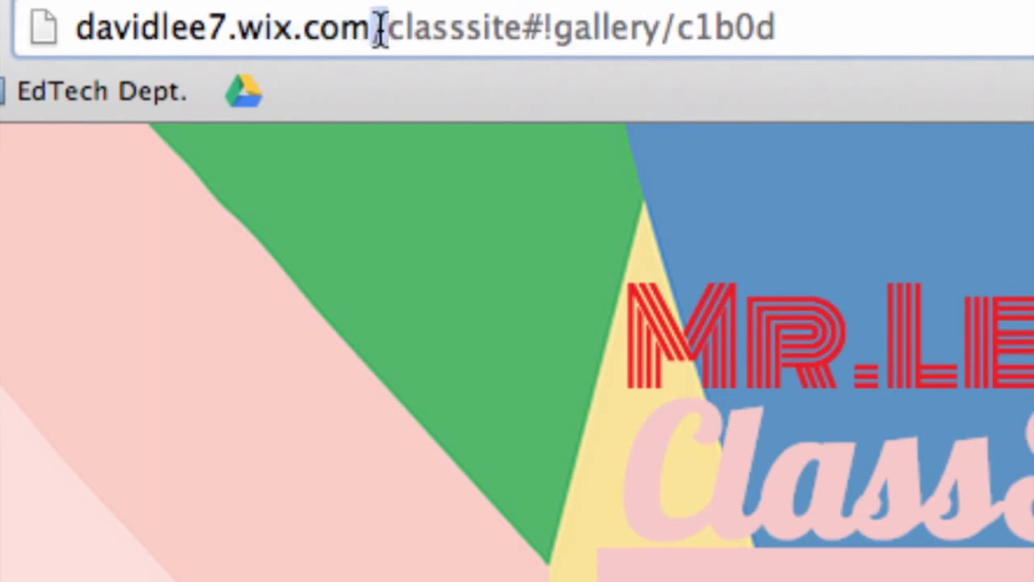
key(super+a)
text(davidleee)
key(BackSpace)
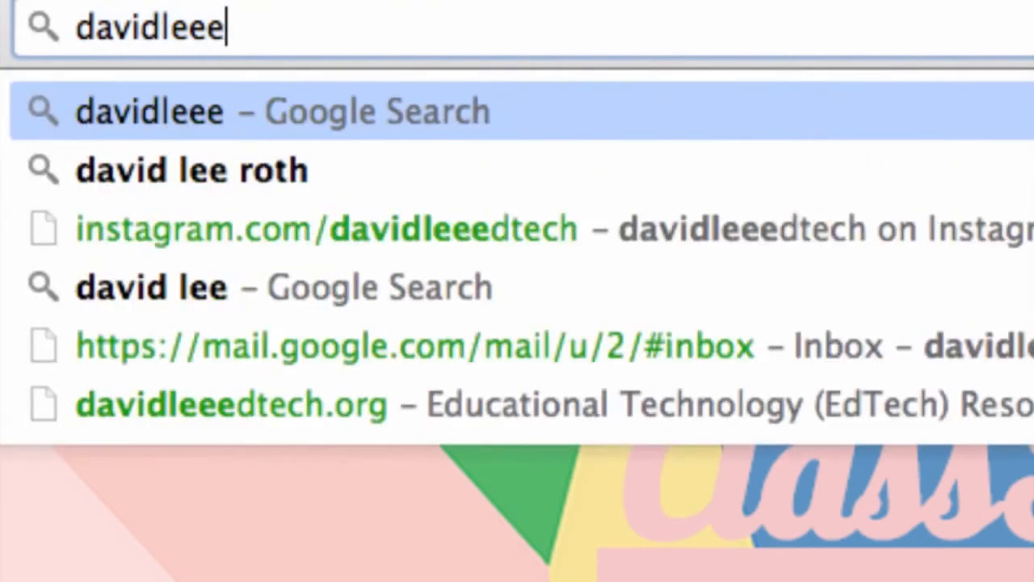
text(dtech.org)
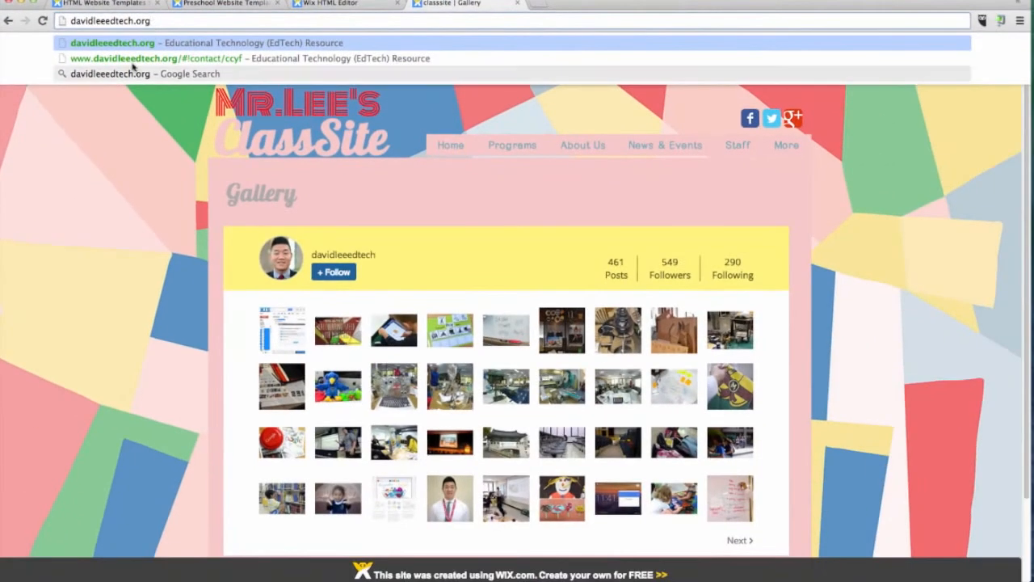
key(Return)
mouse_move(960, 58)
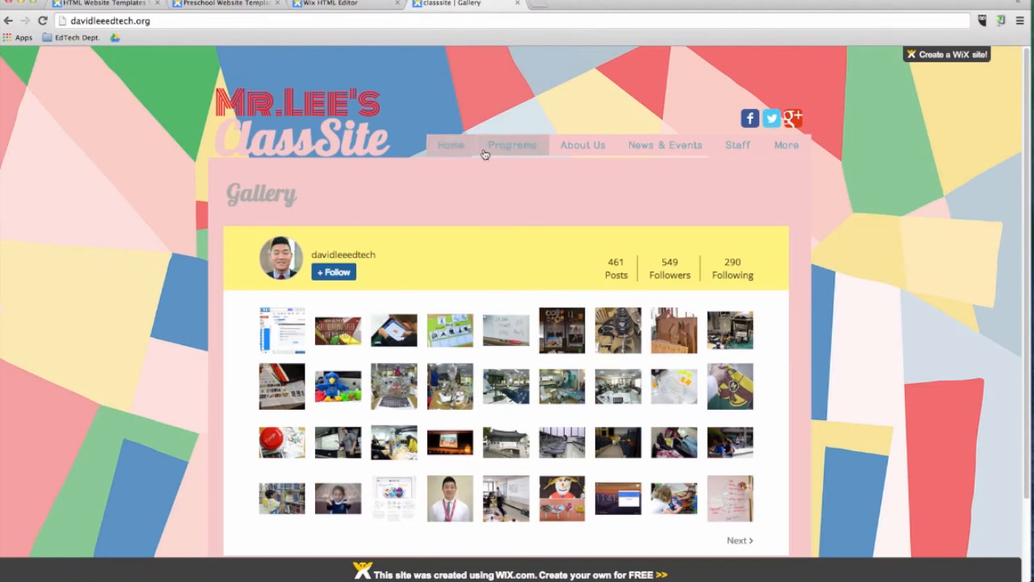
Return to the Wix HTML Editor, switch the Home page to its mobile version, and align the social icons toward the header's right edge.
click(370, 4)
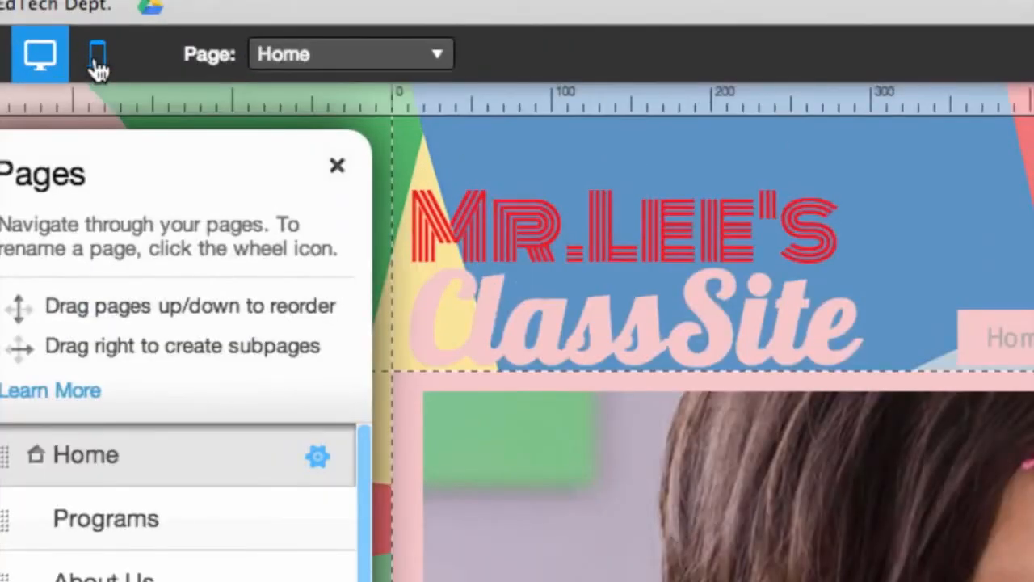
click(97, 63)
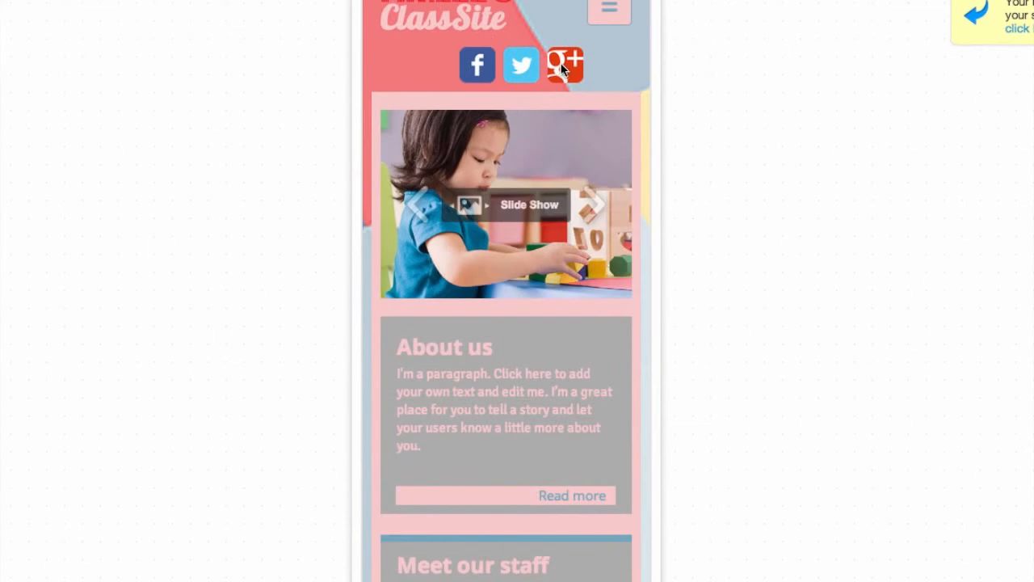
drag(577, 67, 615, 65)
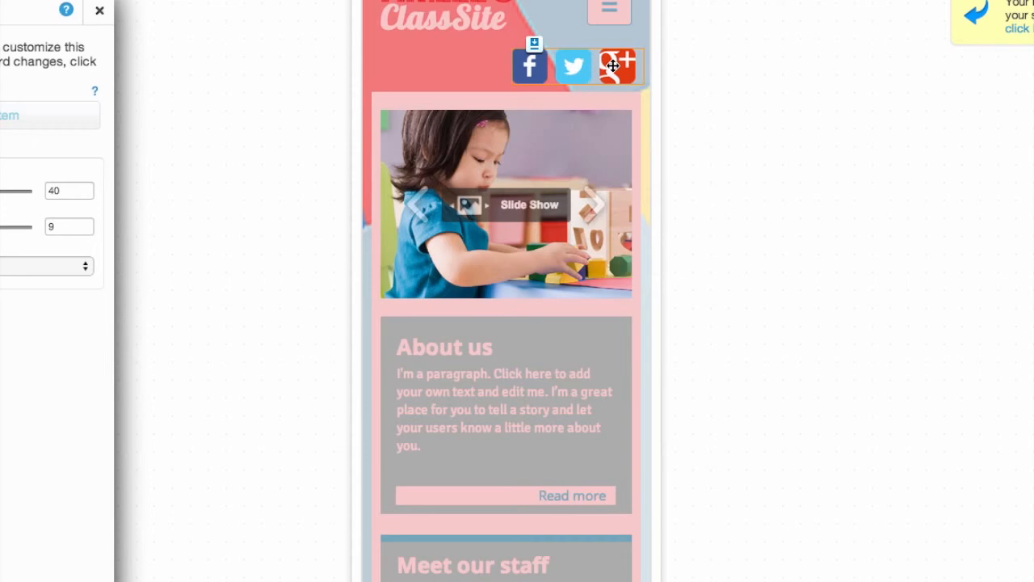
Hide the slideshow gallery on the mobile Home page and restore it from the hidden items.
click(515, 266)
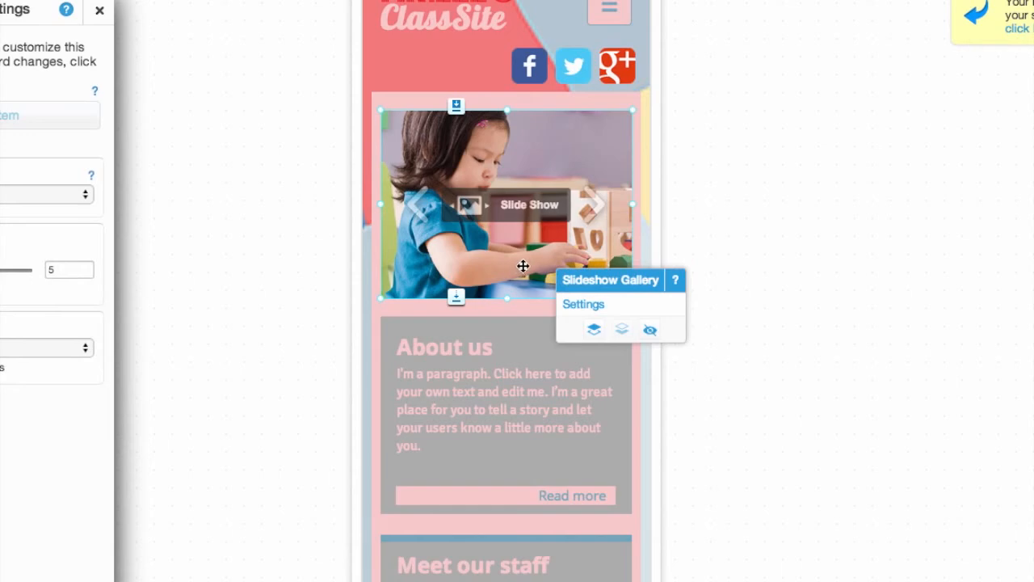
click(652, 332)
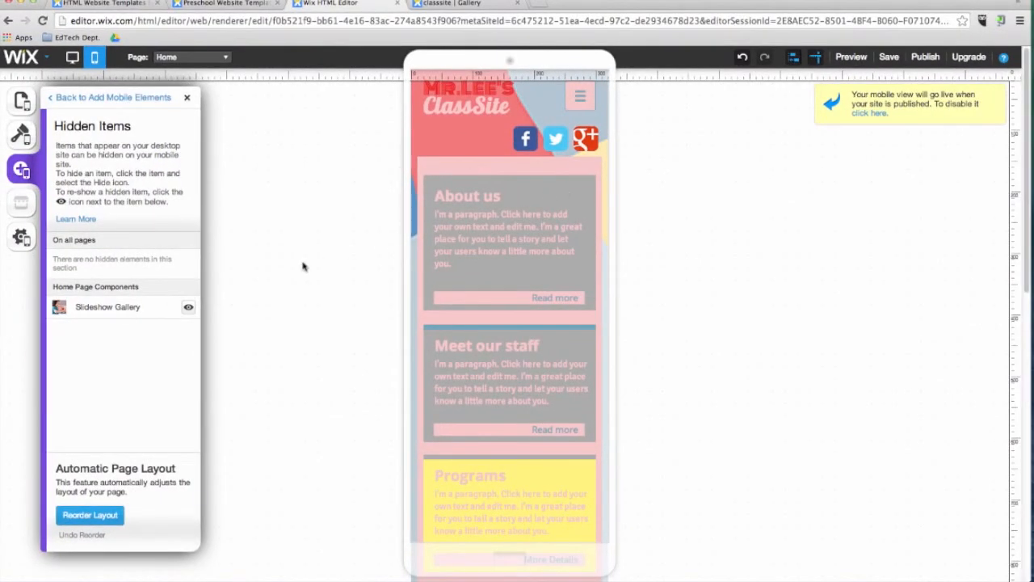
click(186, 312)
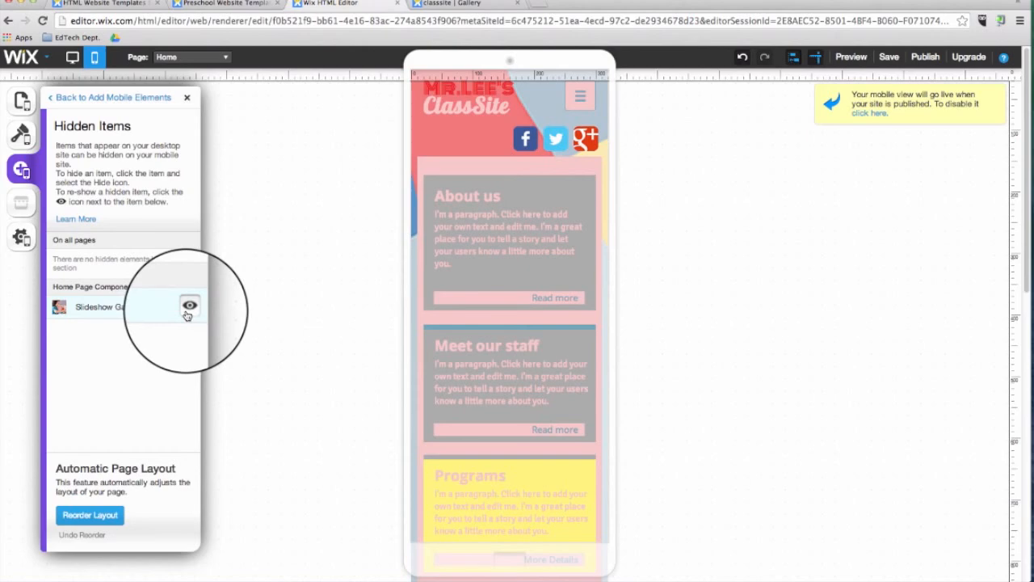
click(187, 310)
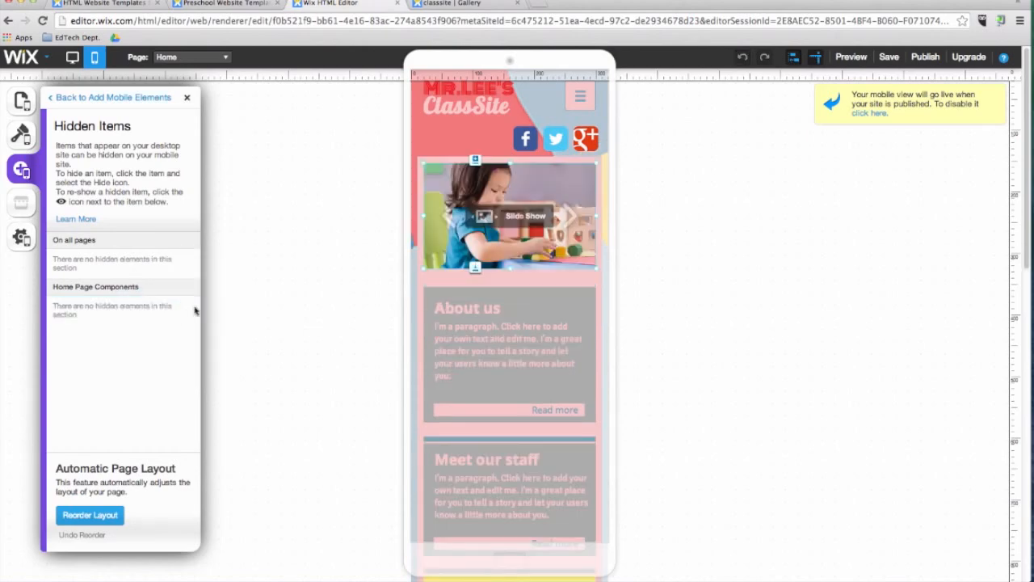
Preview the mobile site and check its navigation by visiting the About Us and Contact pages.
click(852, 58)
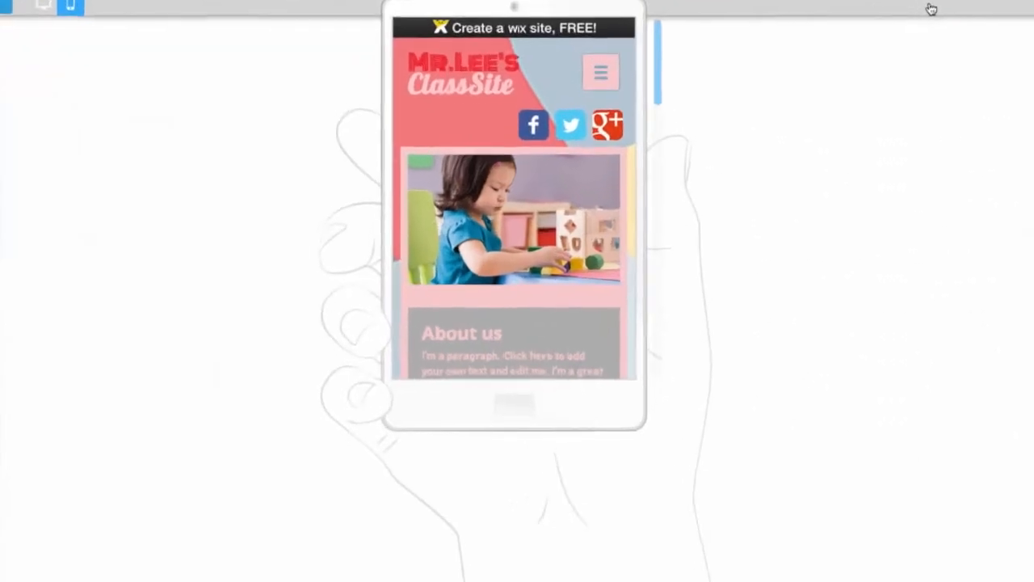
drag(652, 71, 651, 144)
click(583, 148)
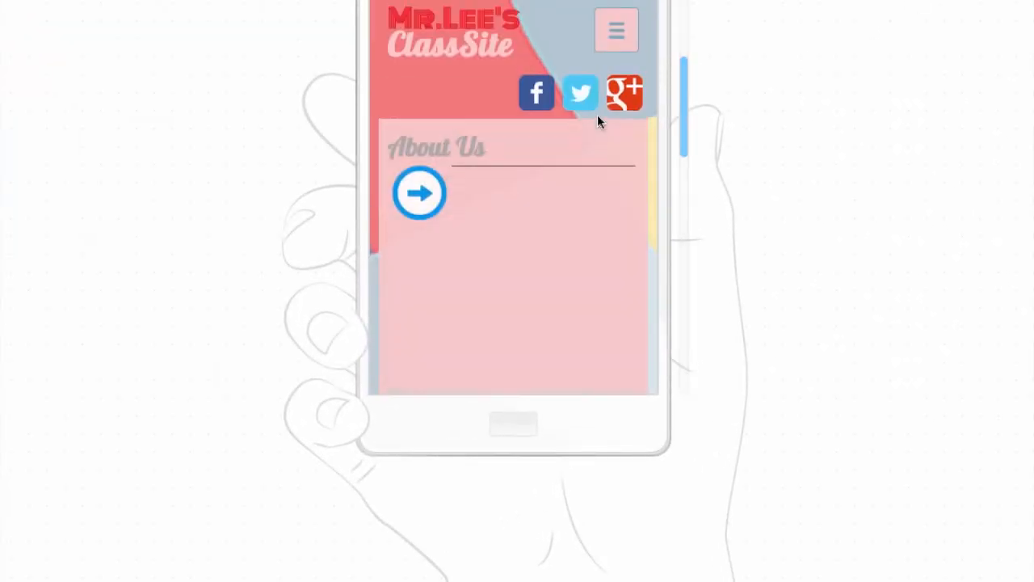
drag(683, 94, 684, 0)
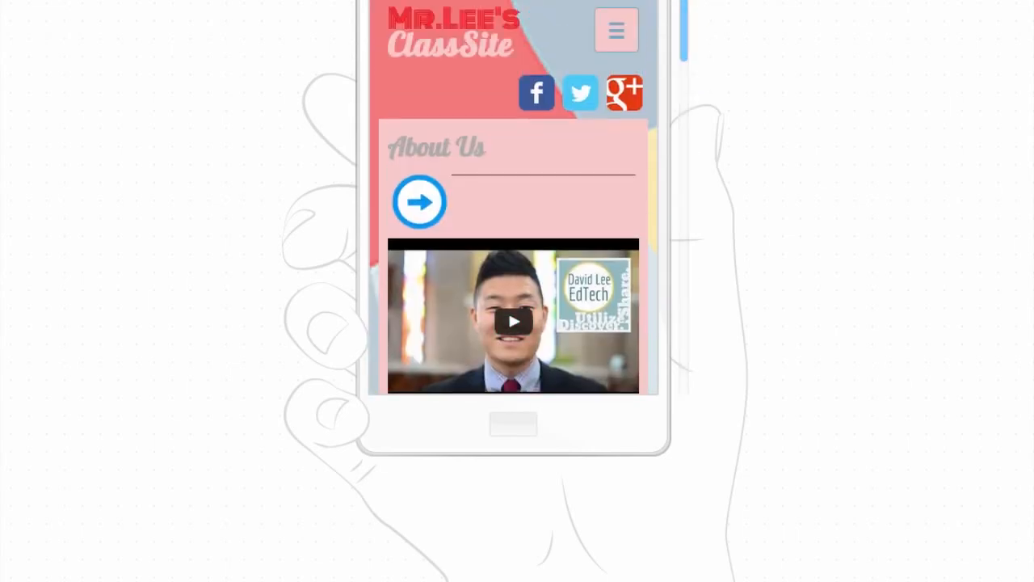
click(623, 27)
scroll(455, 305, down, 1)
scroll(484, 220, down, 1)
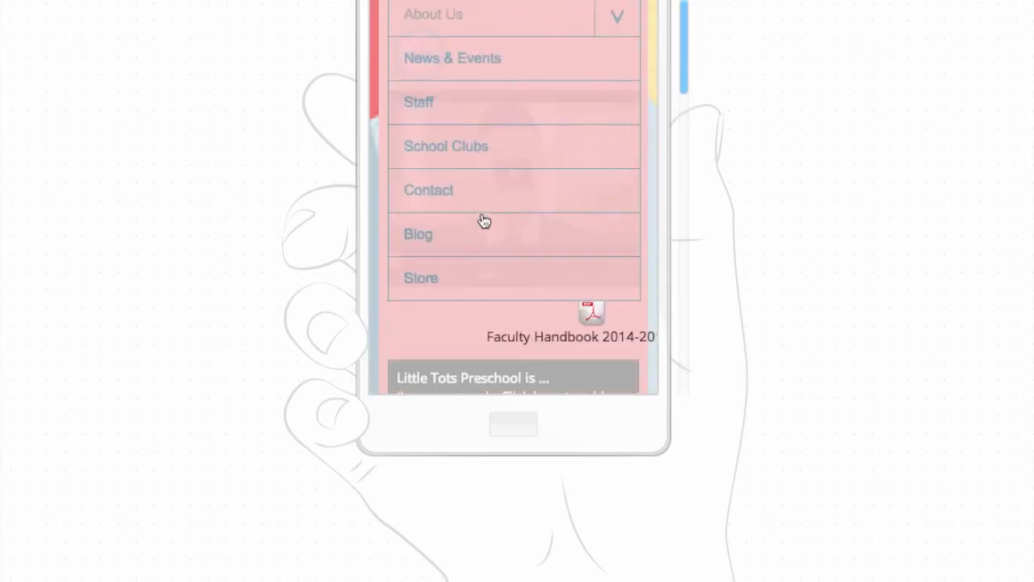
scroll(484, 219, up, 2)
scroll(490, 211, down, 1)
click(427, 189)
mouse_move(684, 30)
mouse_down()
mouse_move(674, 59)
mouse_move(685, 16)
mouse_up()
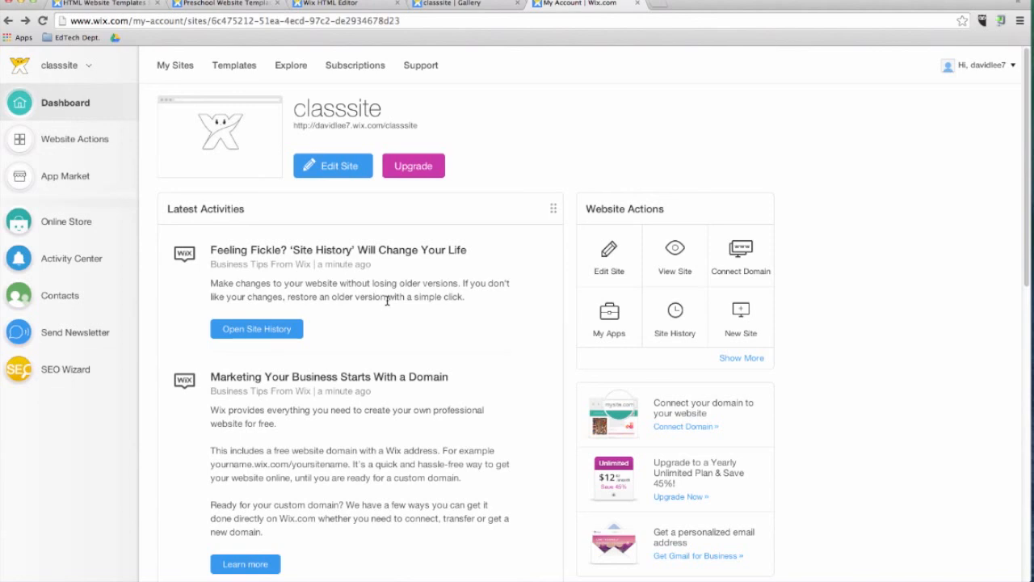
Open the premium upgrade plans from the classsite dashboard and select the yearly Unlimited plan.
click(428, 176)
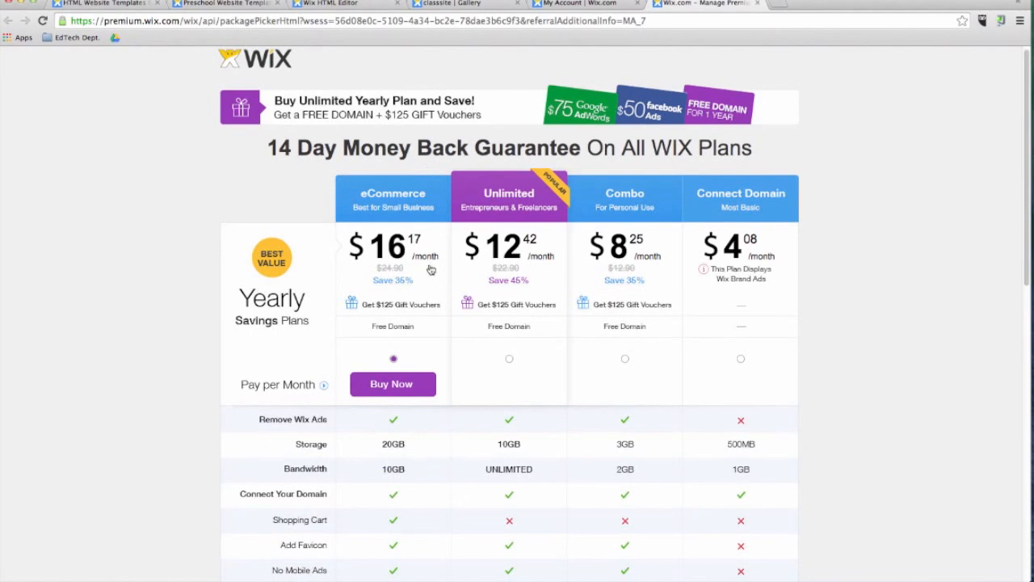
click(508, 359)
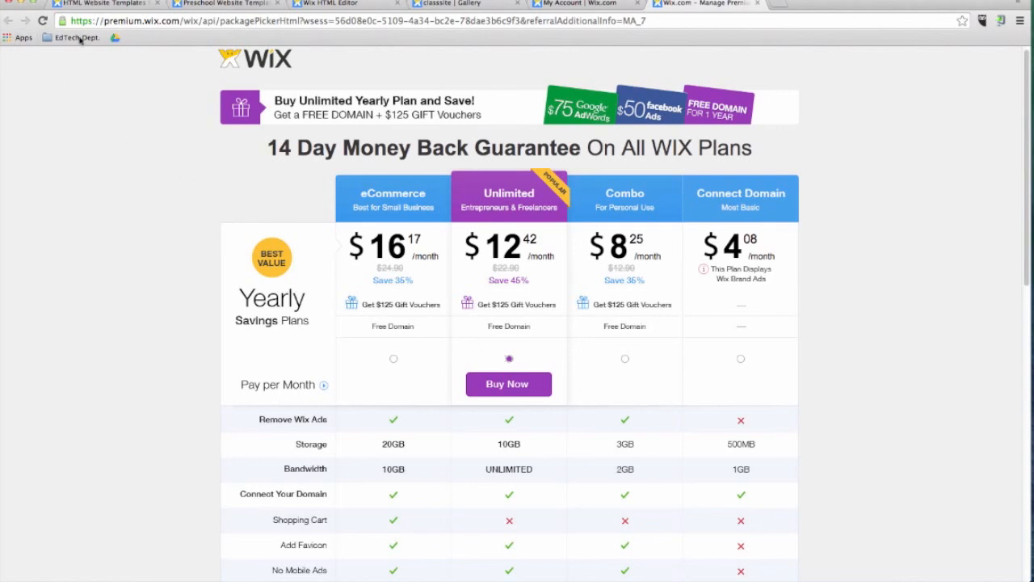
From the account dashboard, search Wix support for "how to add animation to my site" and open the article on animating an element.
click(590, 4)
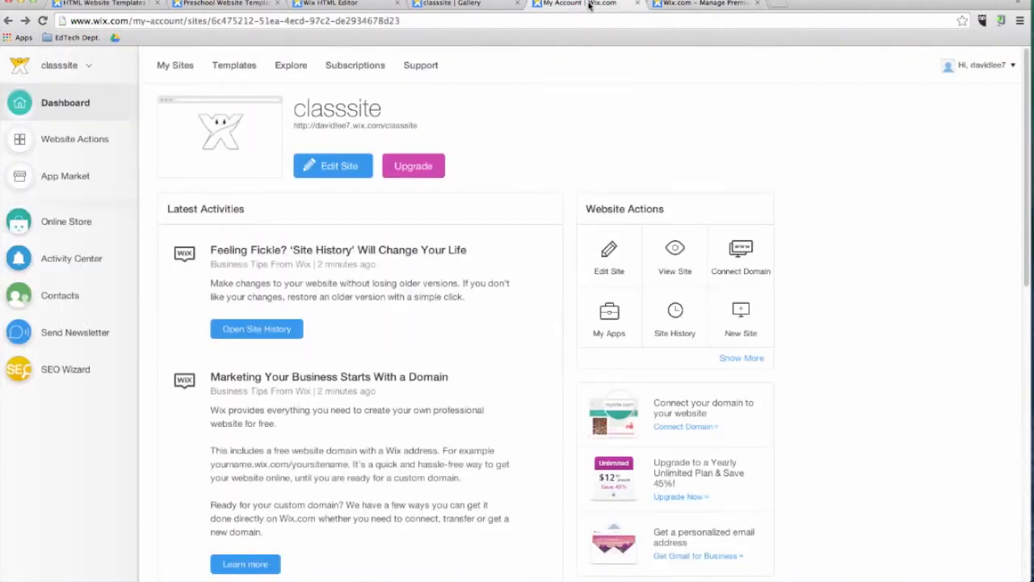
click(437, 73)
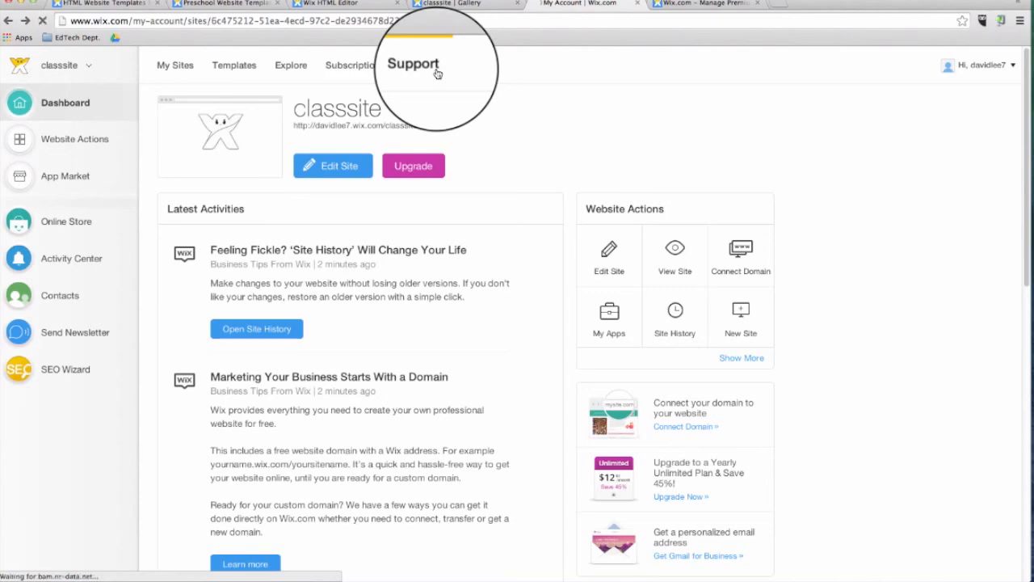
text(how to add animation to my site)
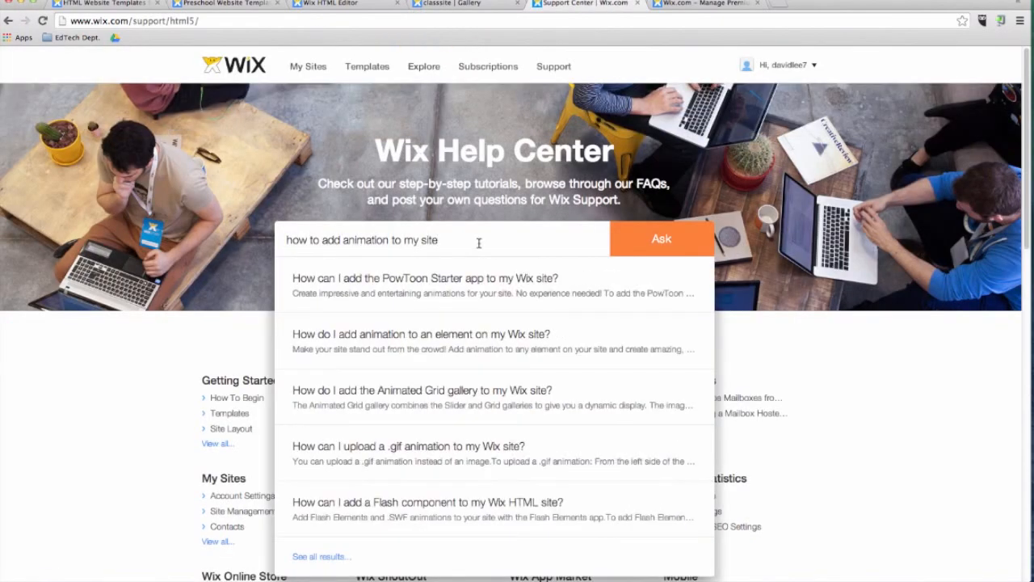
click(462, 340)
Play the animation tutorial video in the help article and look through the related support tickets below it.
scroll(464, 340, down, 5)
click(406, 266)
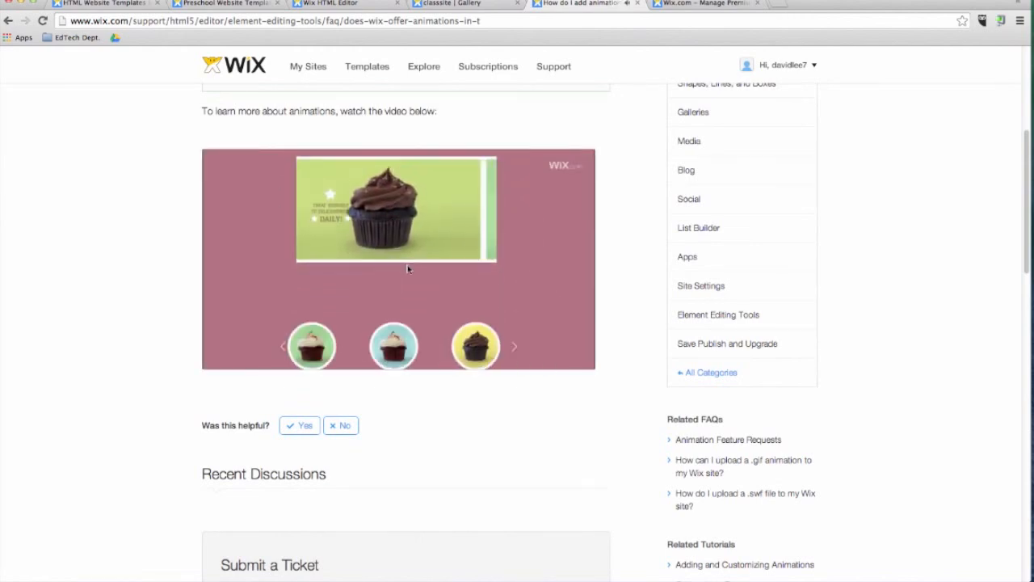
scroll(409, 269, down, 1)
scroll(408, 269, down, 15)
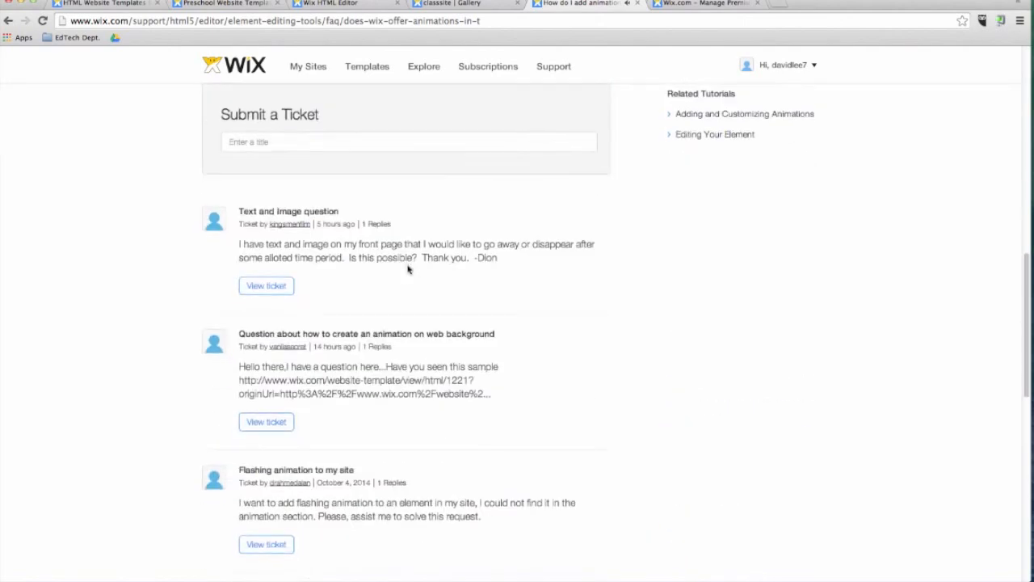
Open the Wix Blog from the community links in the support page's footer and browse its posts.
click(198, 458)
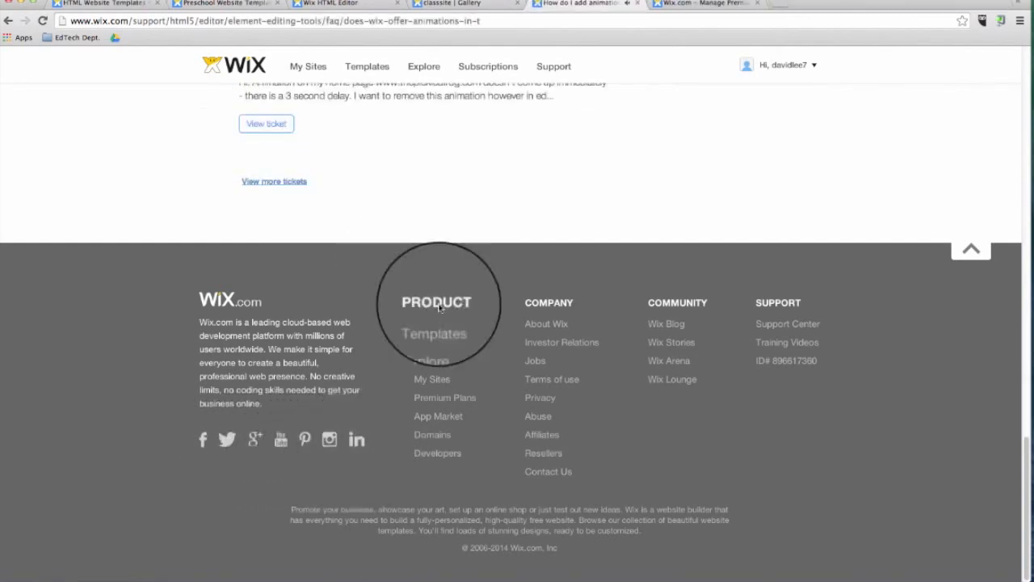
click(675, 324)
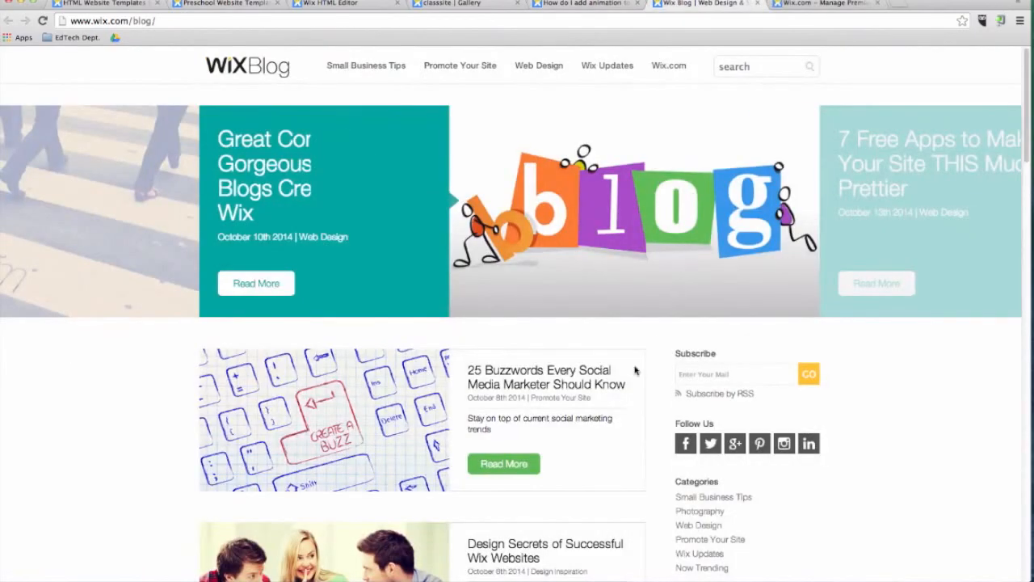
scroll(647, 368, down, 8)
scroll(671, 388, down, 5)
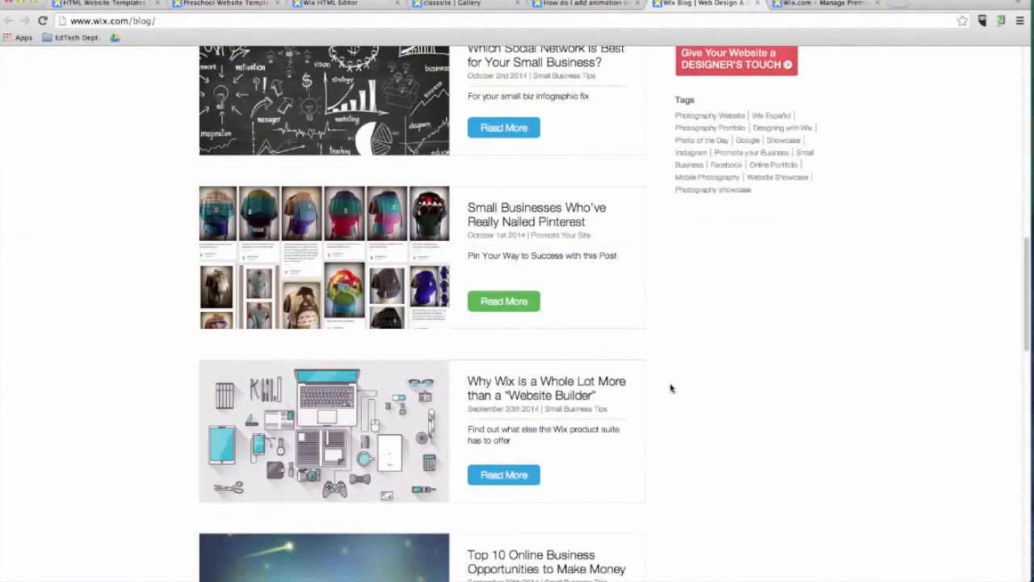